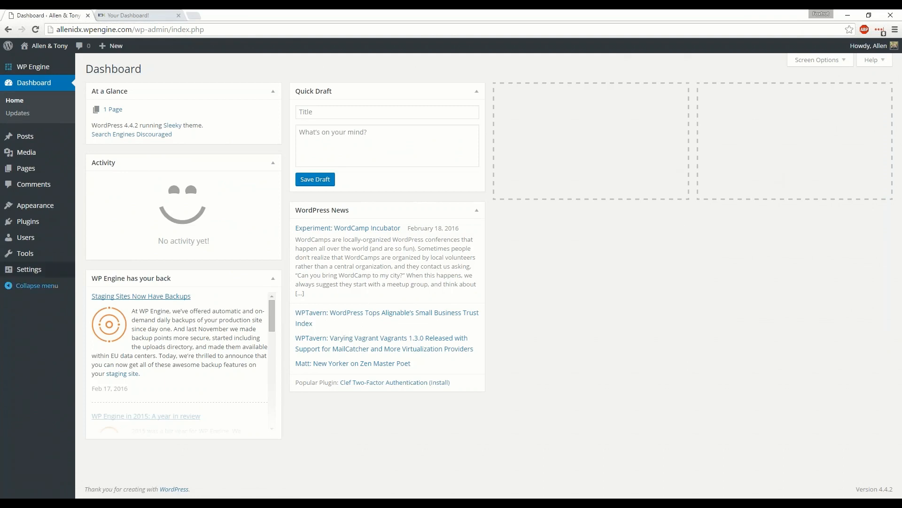
Search the plugin directory for IMPress to find a new plugin to add
mouse_move(32, 230)
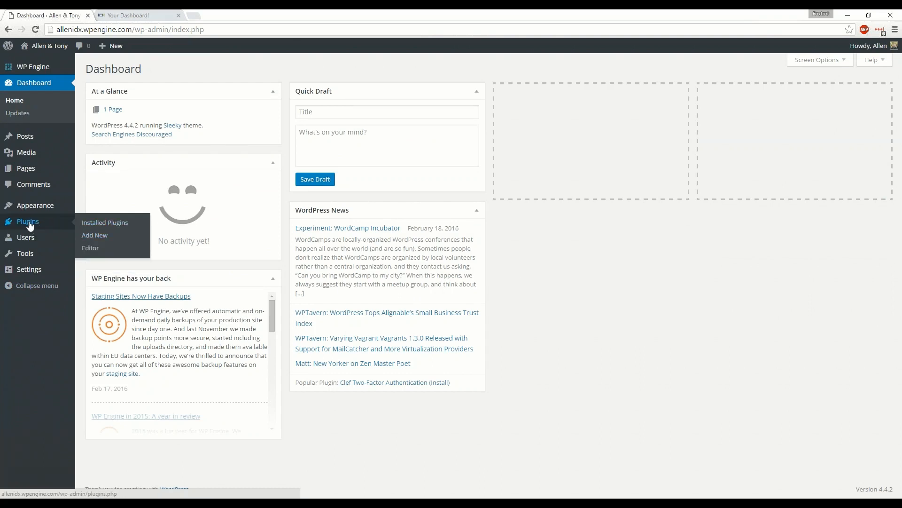
left_click(99, 236)
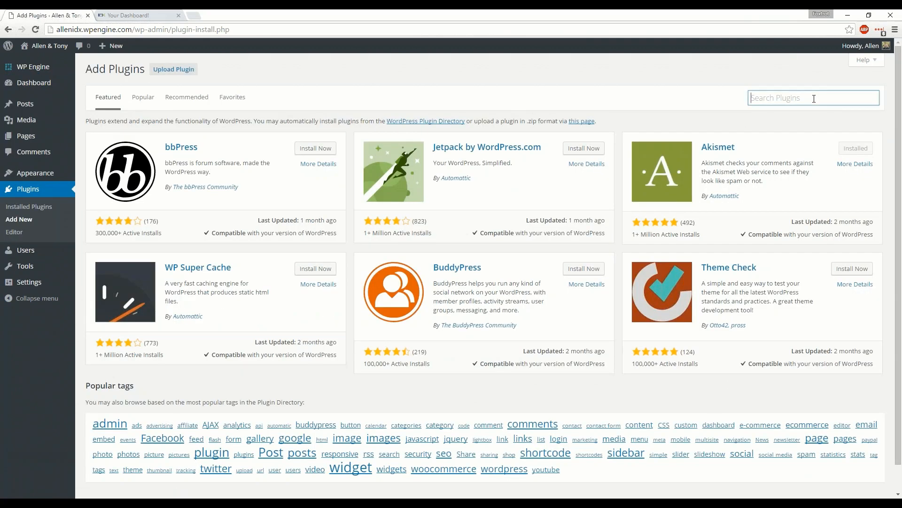
type("IMp")
key("BackSpace")
type("P")
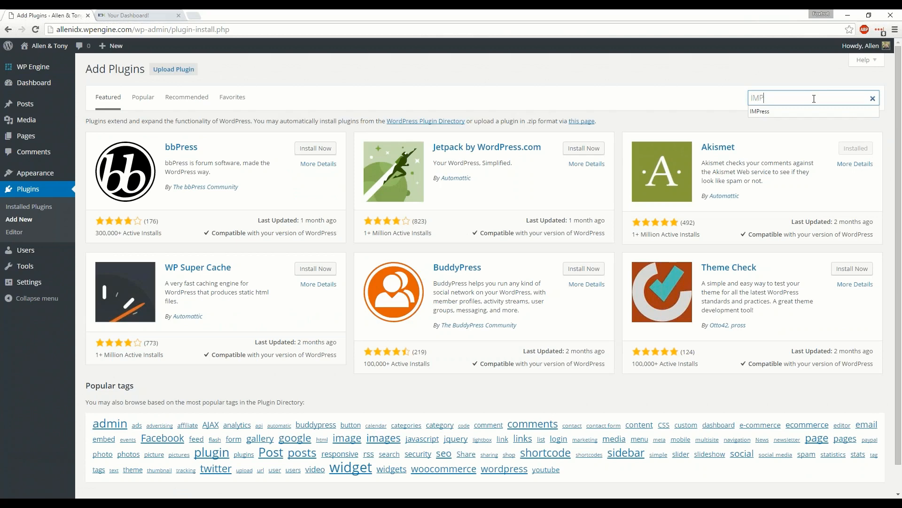
type("ress")
key("Return")
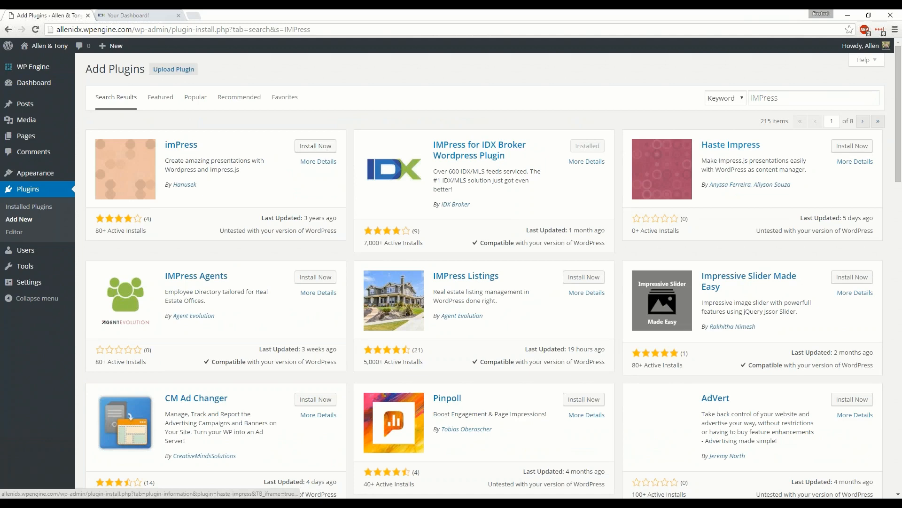
Install the IMPress Listings plugin, declining the suggested restore point
left_click(579, 278)
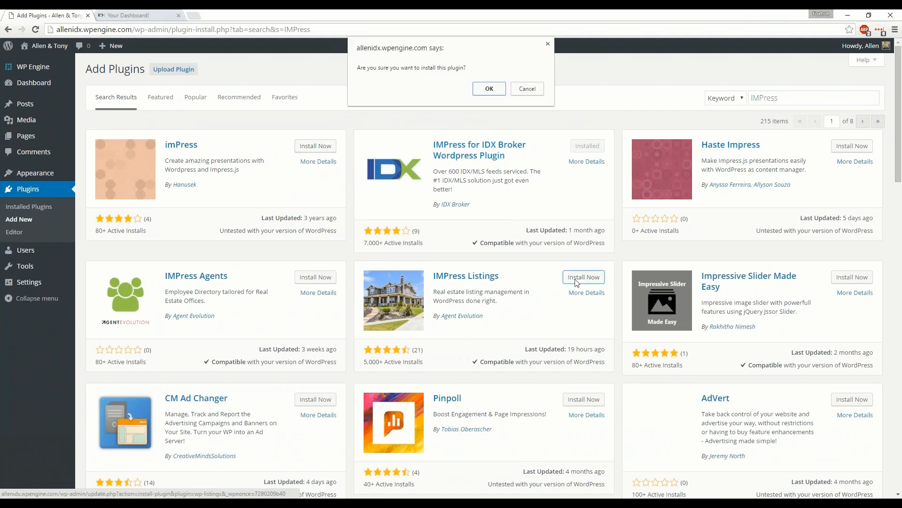
left_click(489, 88)
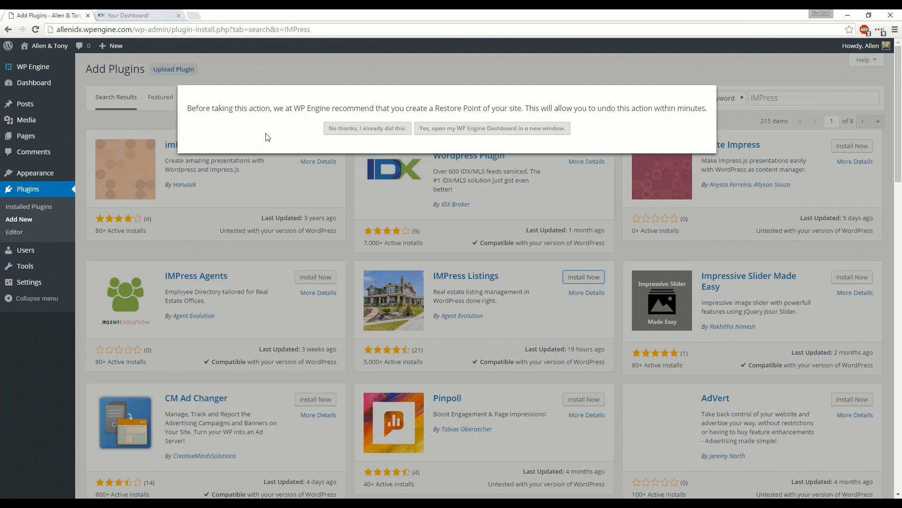
left_click(368, 128)
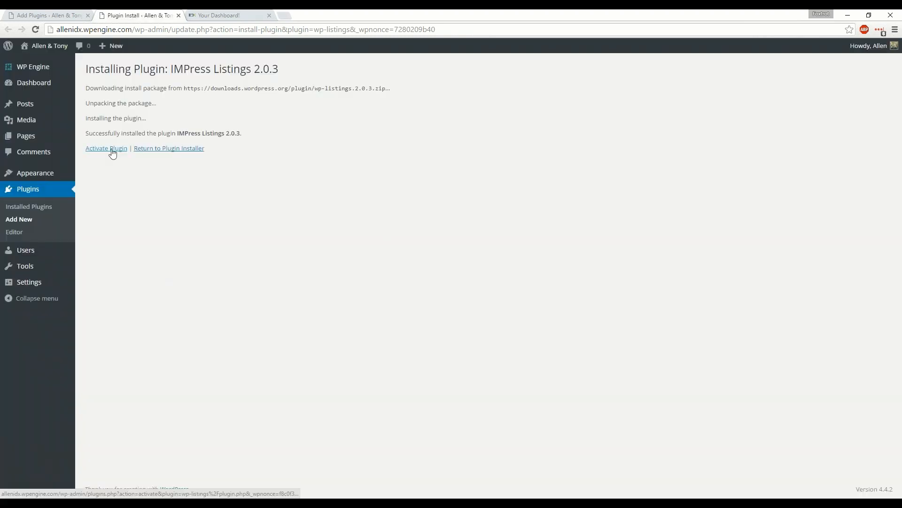
Activate the IMPress for IDX Broker and Huge IT Slider plugins from the installed plugins
left_click(35, 207)
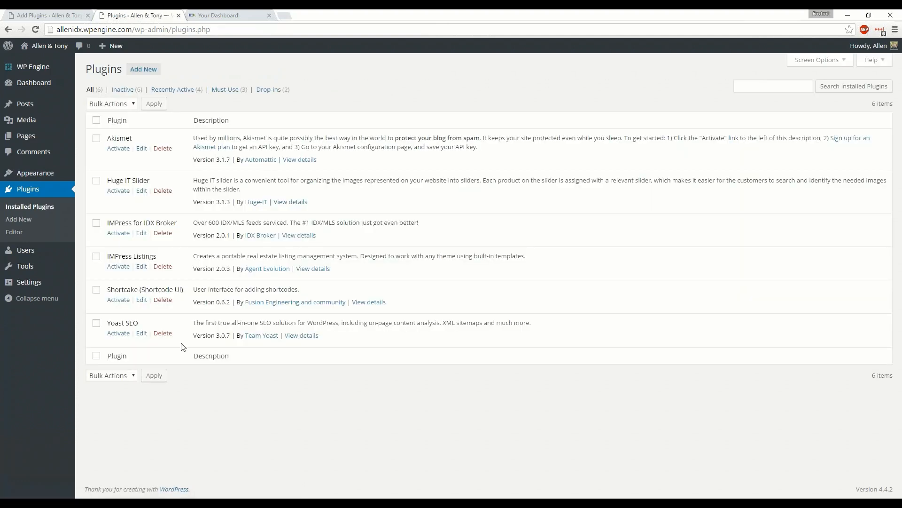
left_click(119, 233)
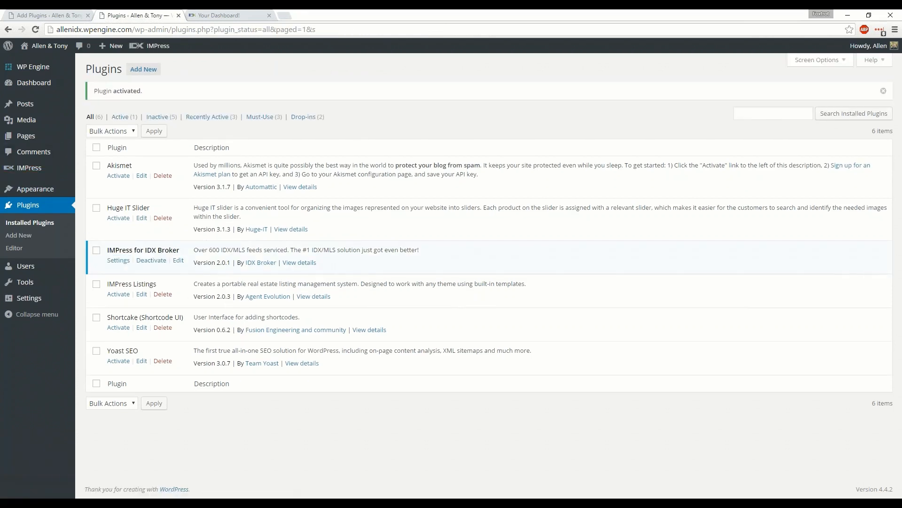
left_click(119, 219)
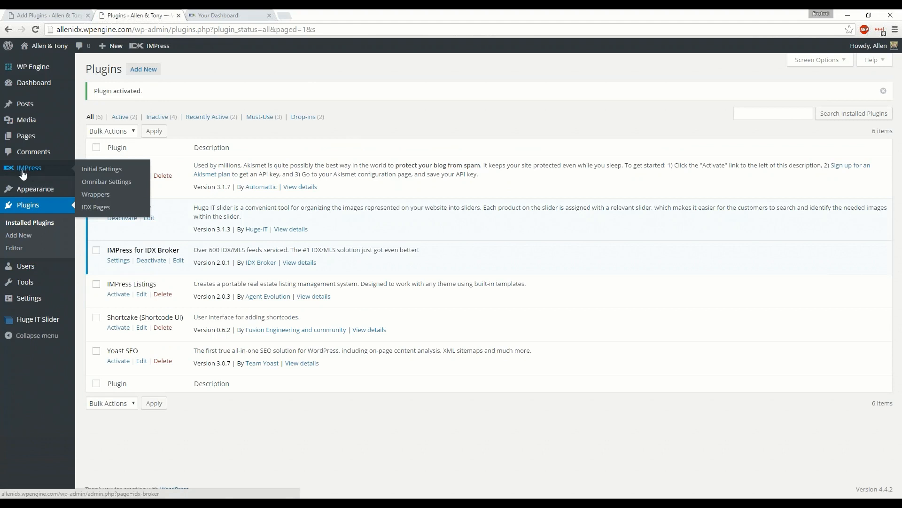
Open the IMPress initial settings, and copy the account's current API key from IDX Broker's API Control page
left_click(91, 173)
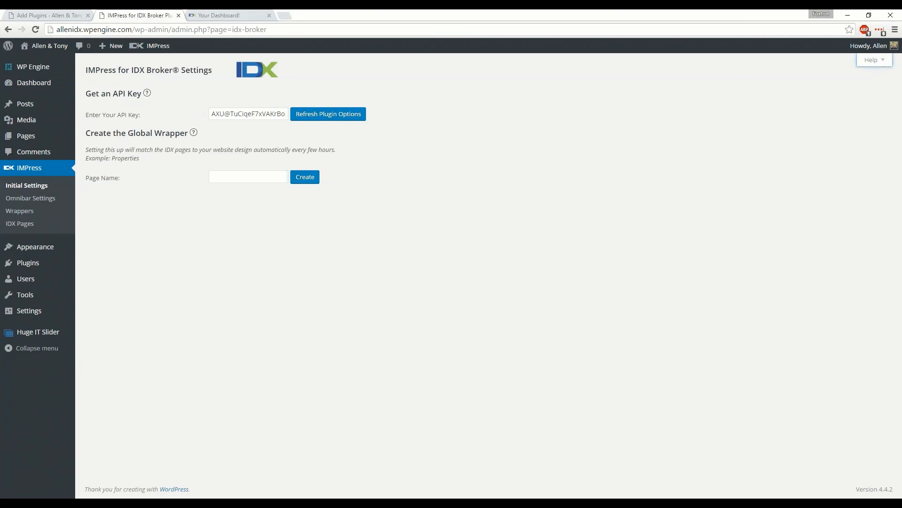
left_click(218, 17)
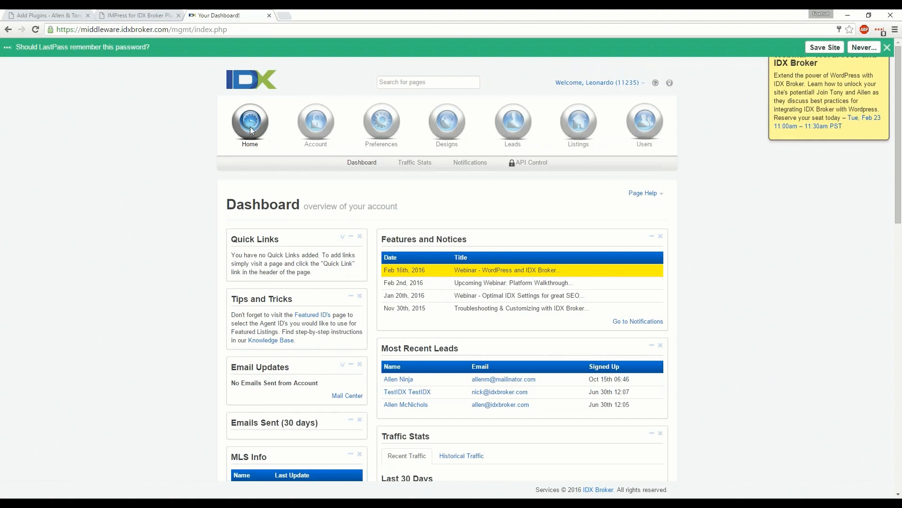
left_click(521, 163)
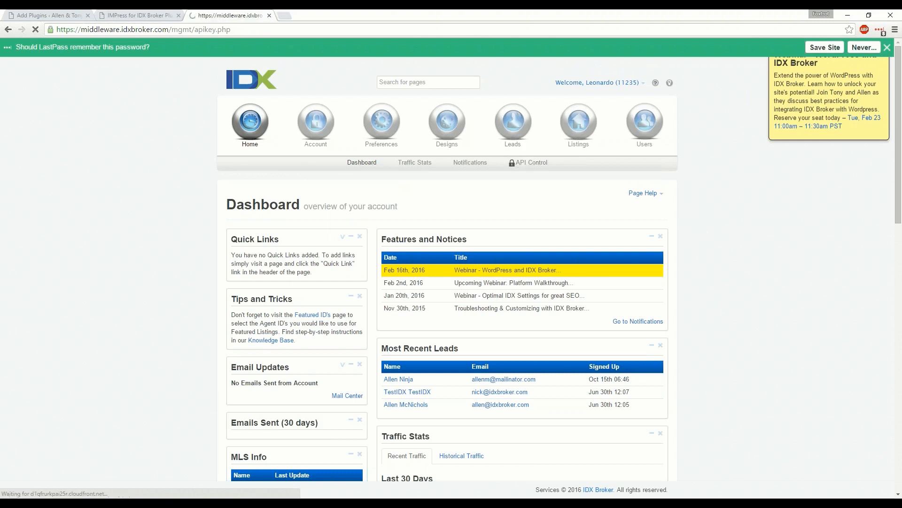
left_click_drag(233, 306, 396, 308)
left_click(225, 306)
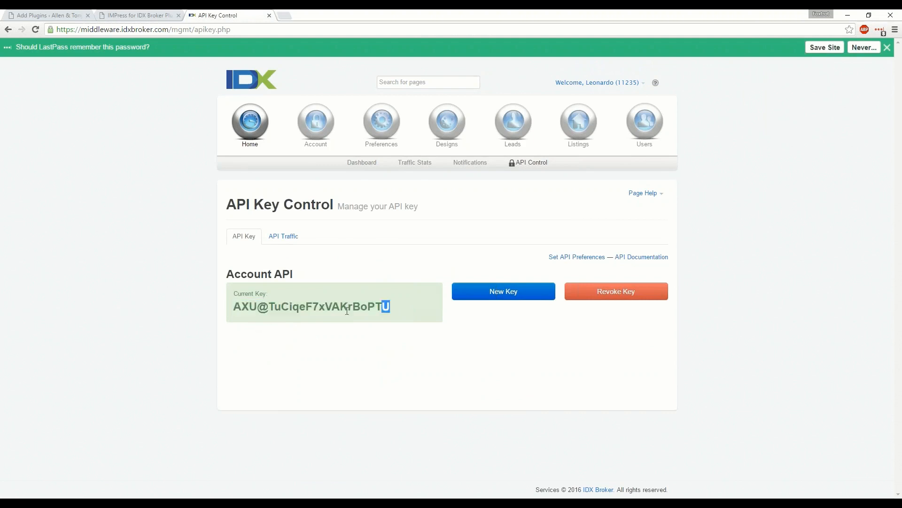
left_click_drag(347, 311, 233, 319)
right_click(233, 320)
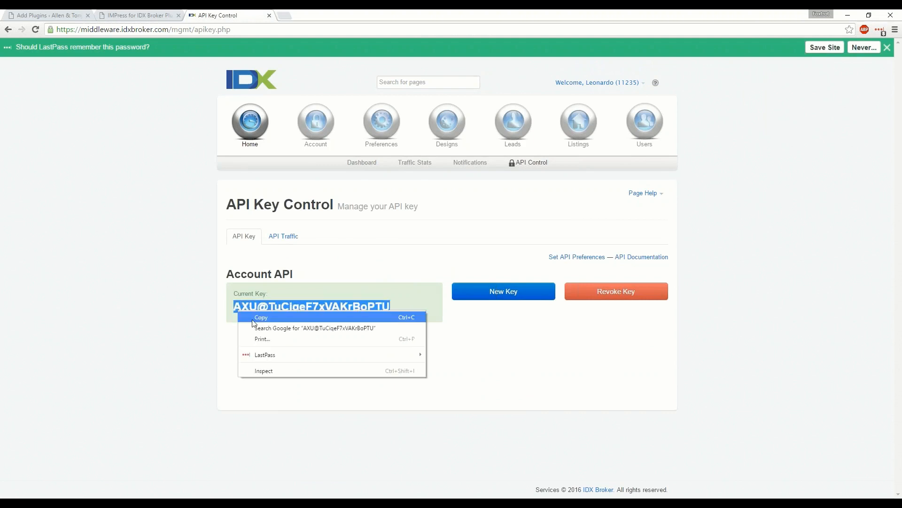
left_click(253, 319)
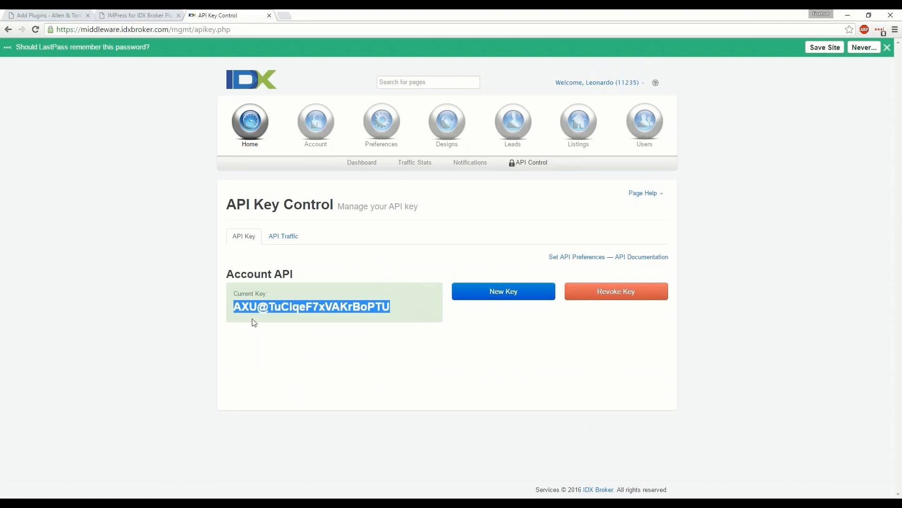
Replace the API key in the IMPress for IDX Broker settings with the copied API key and refresh the plugin options
left_click(50, 18)
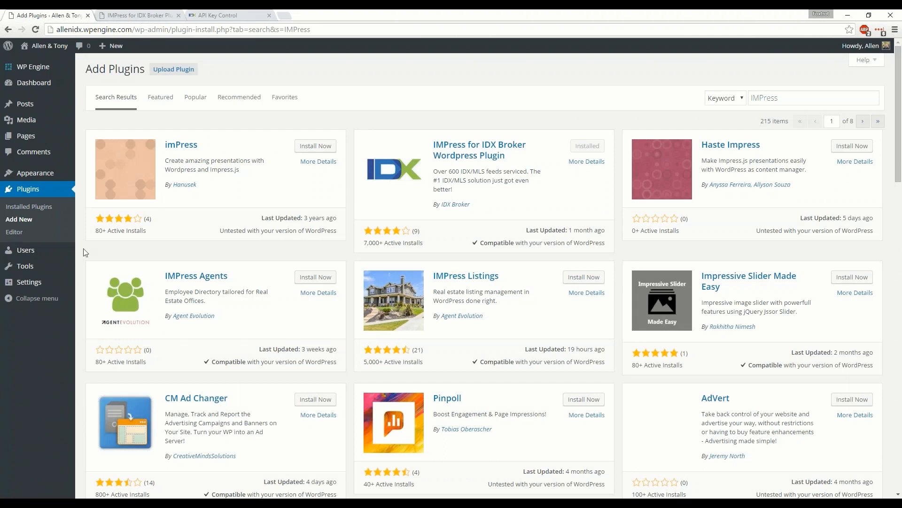
left_click(137, 15)
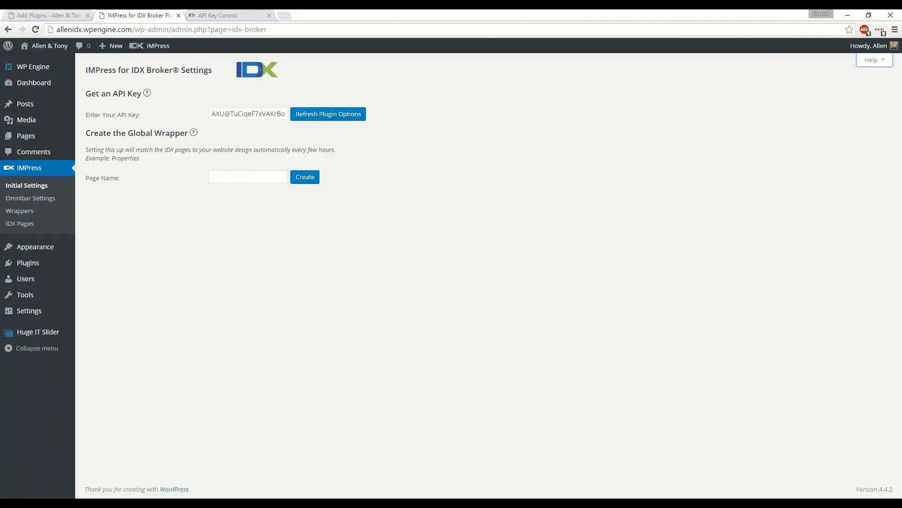
left_click(257, 114)
triple_click(263, 114)
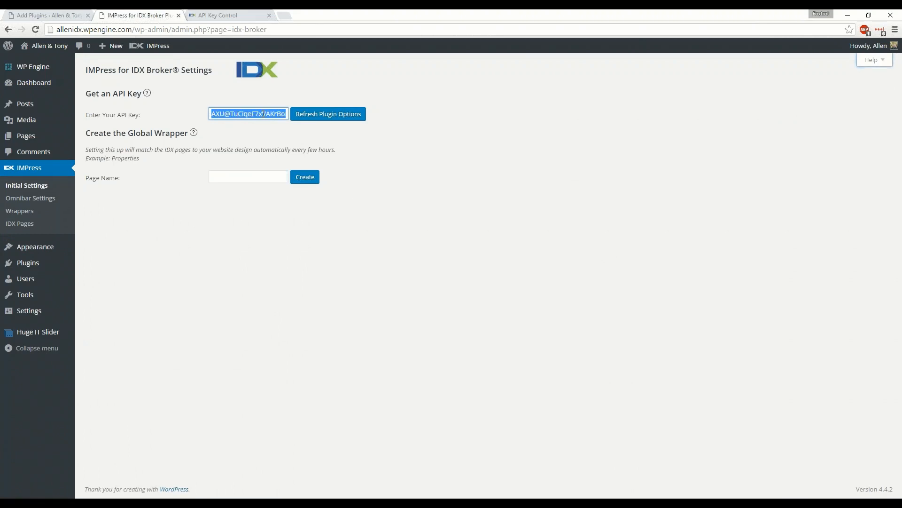
key("ctrl+v")
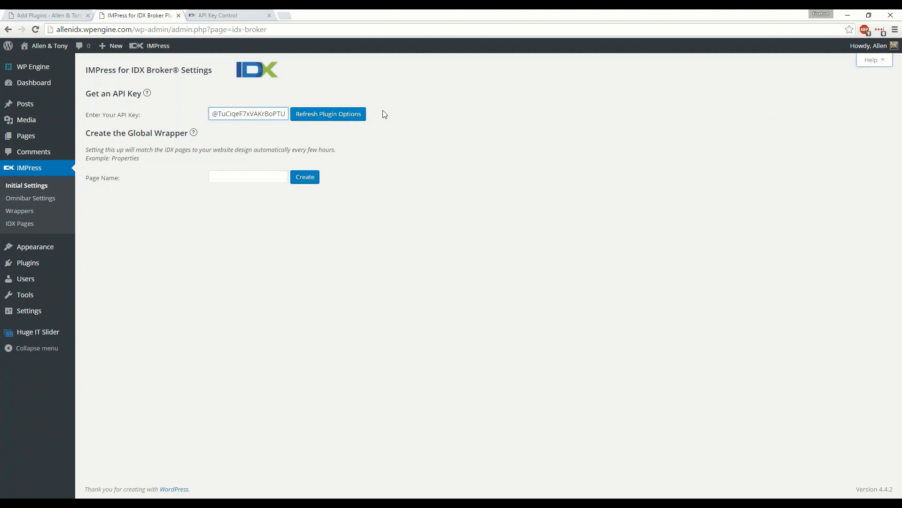
left_click(359, 114)
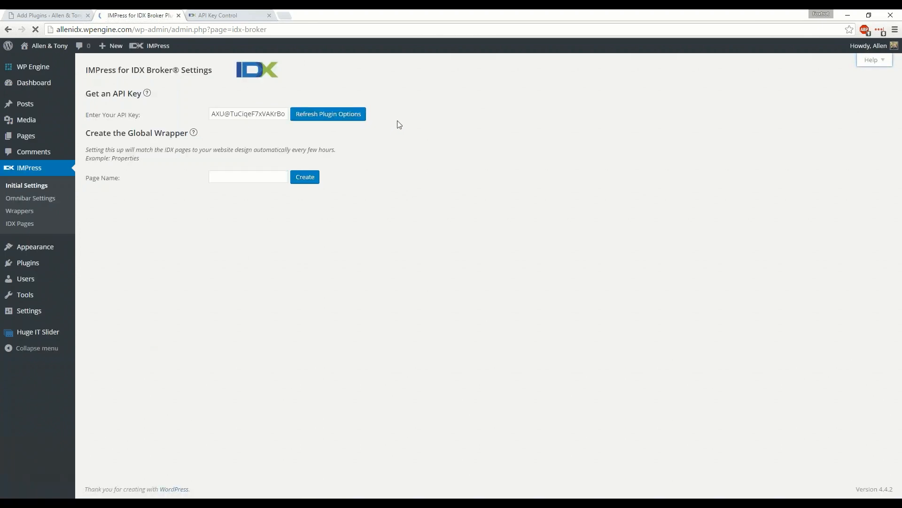
Open the IMPress plugin's IDX Pages and look through the listed page titles
left_click(22, 224)
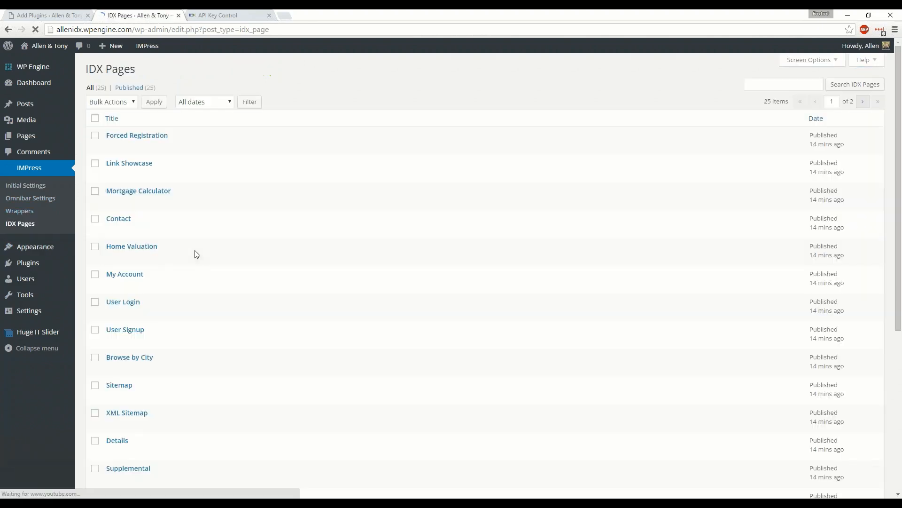
scroll(164, 334, "down", 5)
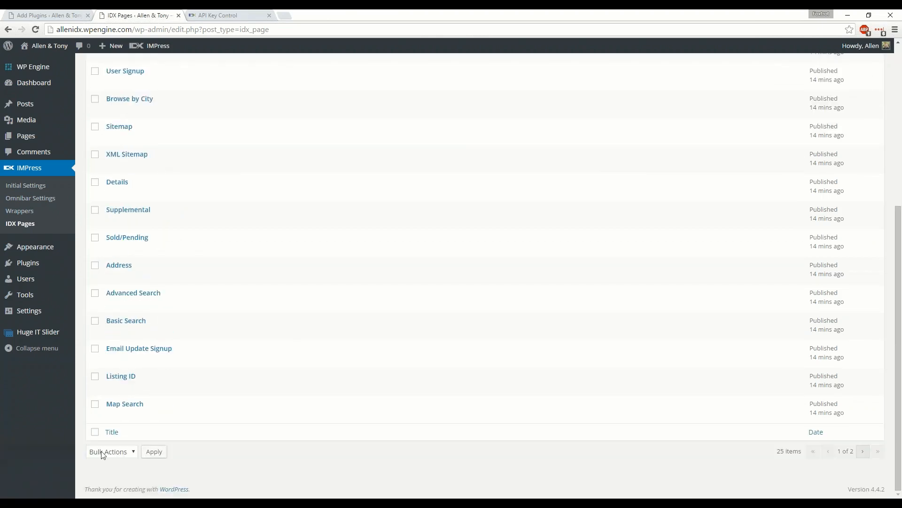
scroll(121, 407, "up", 5)
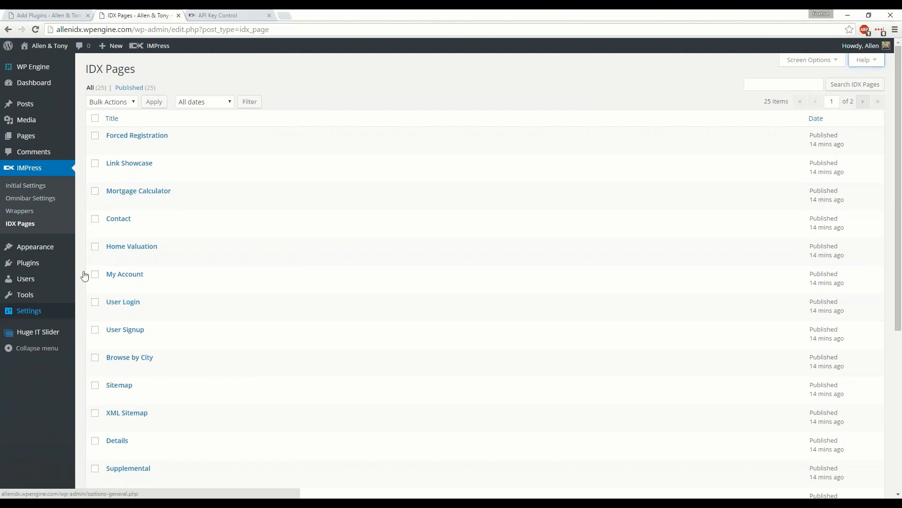
Open the site's menu editor and check the settings of the Property Search item in Main Menu
mouse_move(25, 261)
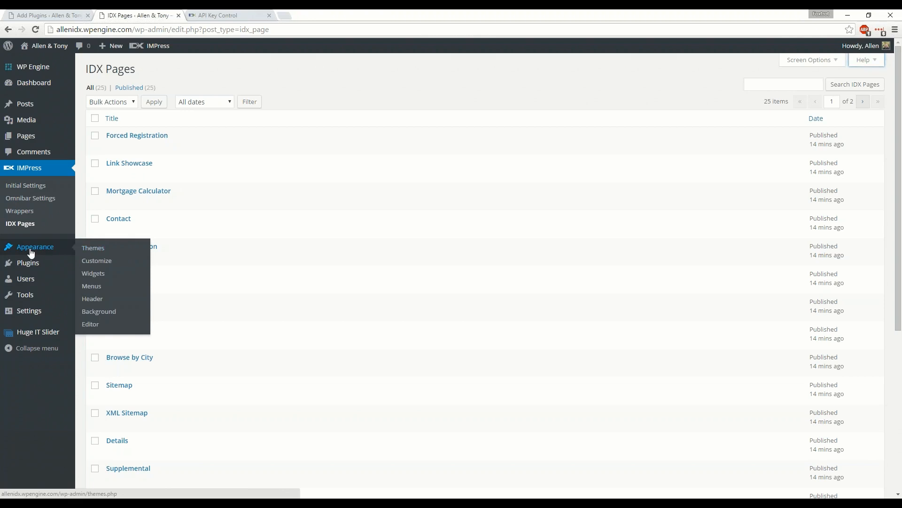
left_click(91, 286)
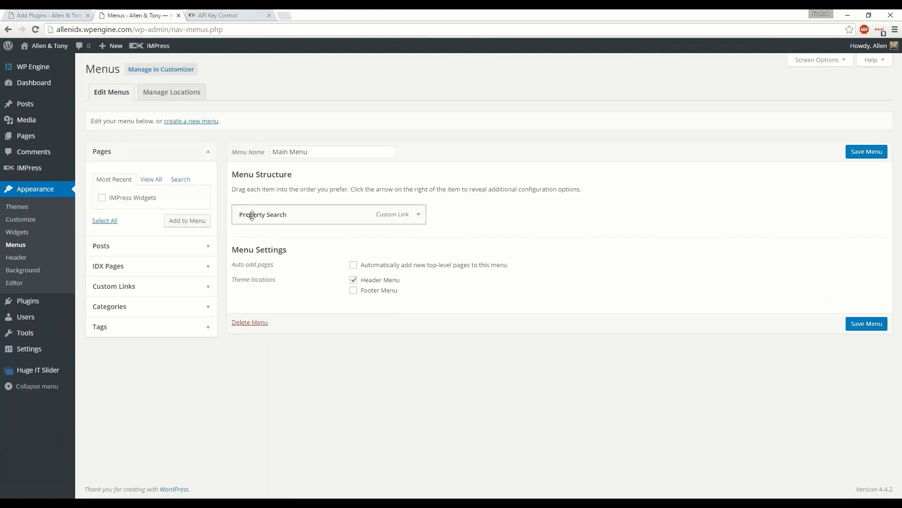
left_click(418, 215)
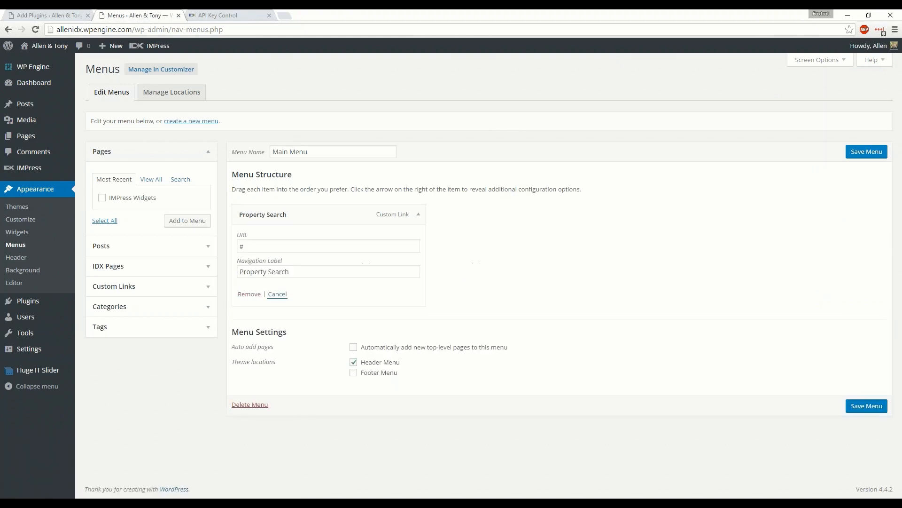
left_click(419, 214)
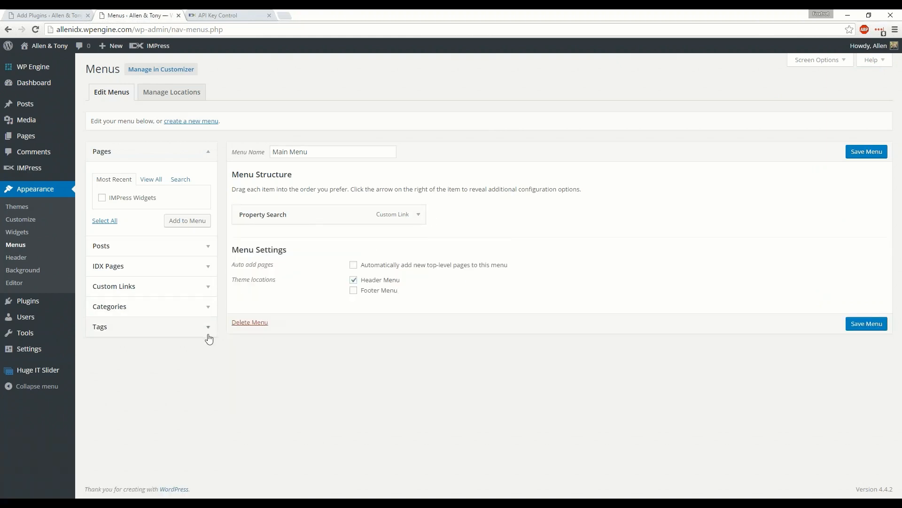
List all available IDX pages in the menu editor and select Address, Advanced Search, Basic Search and Contact
left_click(208, 267)
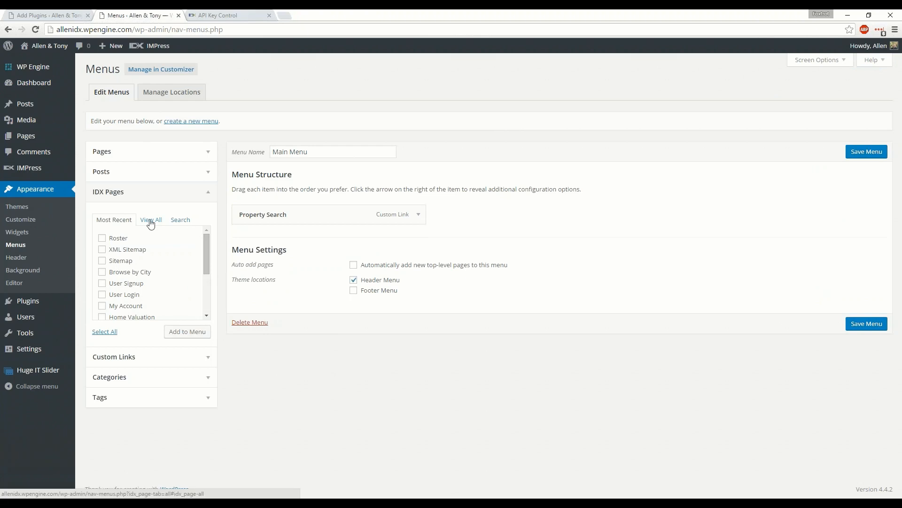
left_click(150, 221)
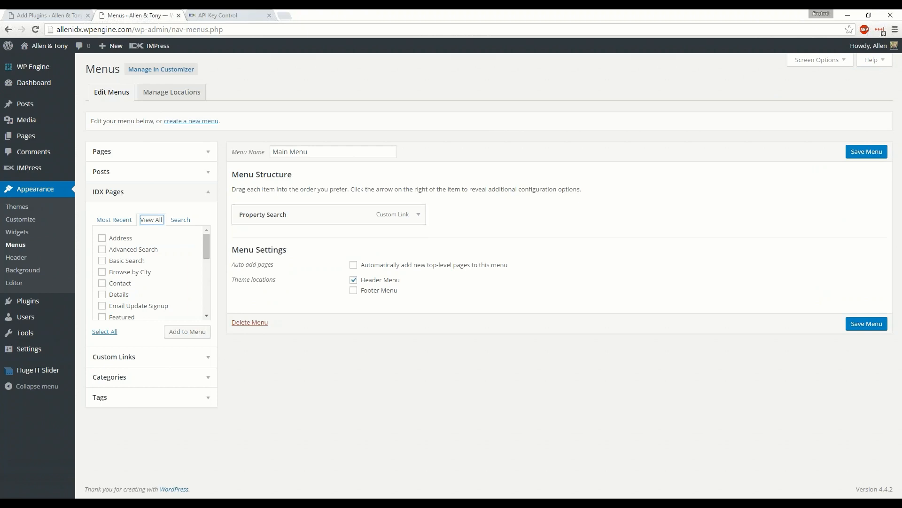
left_click(103, 250)
left_click(102, 261)
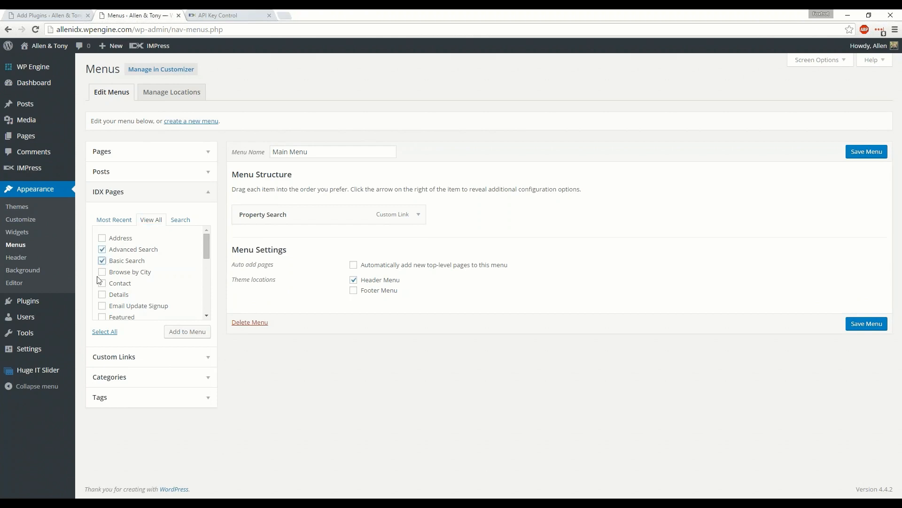
left_click(102, 238)
scroll(105, 271, "down", 2)
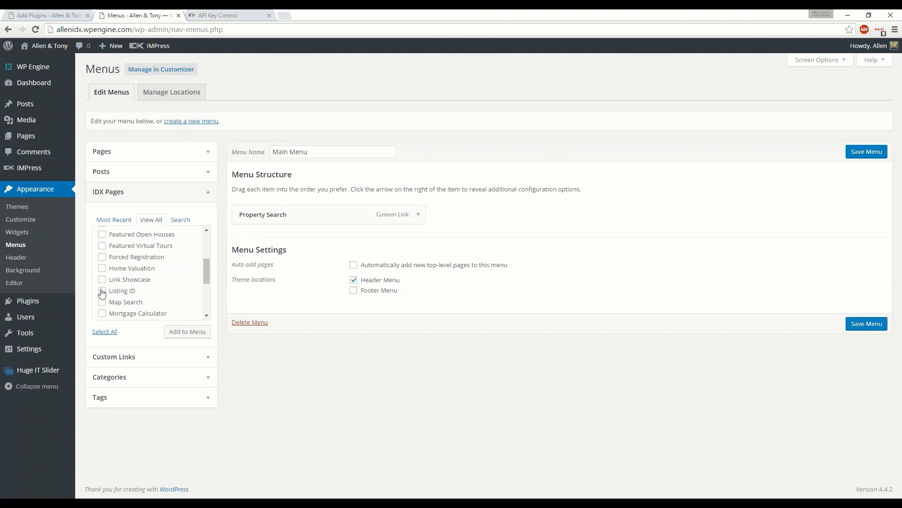
scroll(102, 294, "up", 2)
left_click(103, 284)
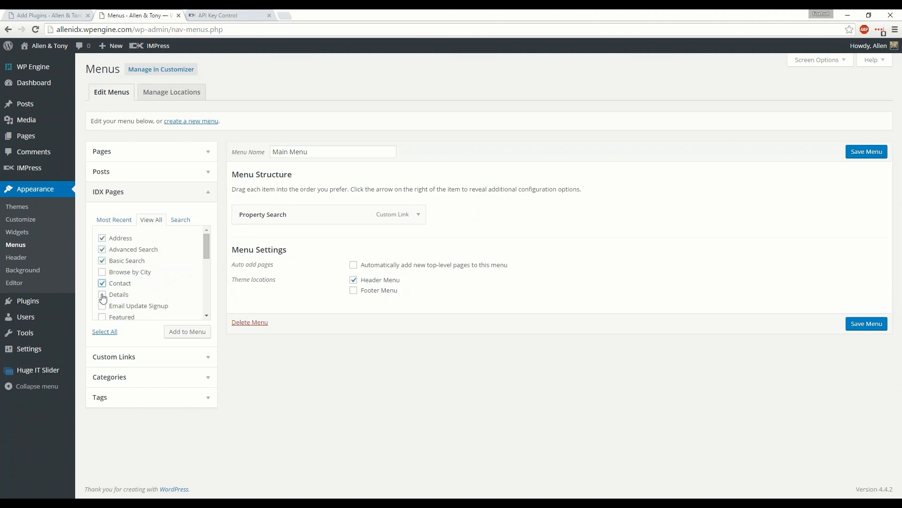
Select the Featured, Listing ID and Map Search pages as well, and add all selected IDX pages to Main Menu
scroll(102, 292, "down", 1)
left_click(102, 275)
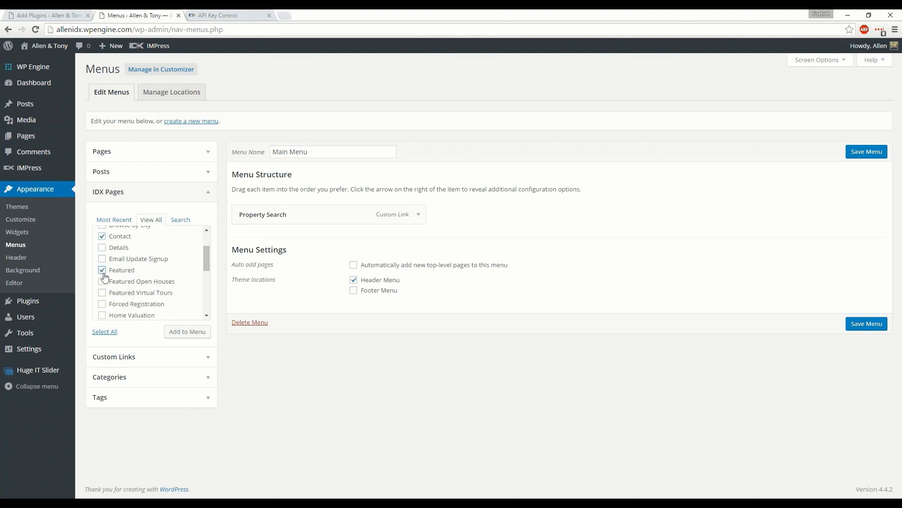
scroll(104, 292, "down", 1)
left_click(103, 290)
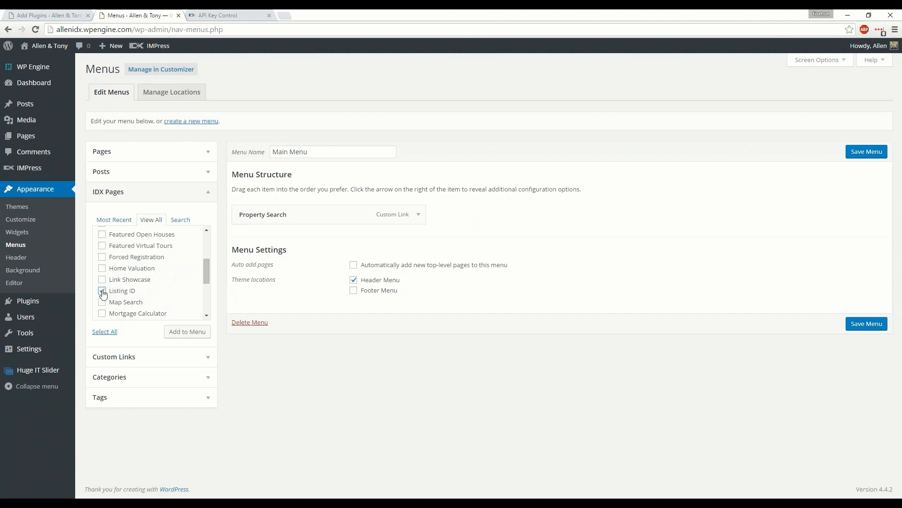
left_click(103, 302)
scroll(102, 302, "down", 2)
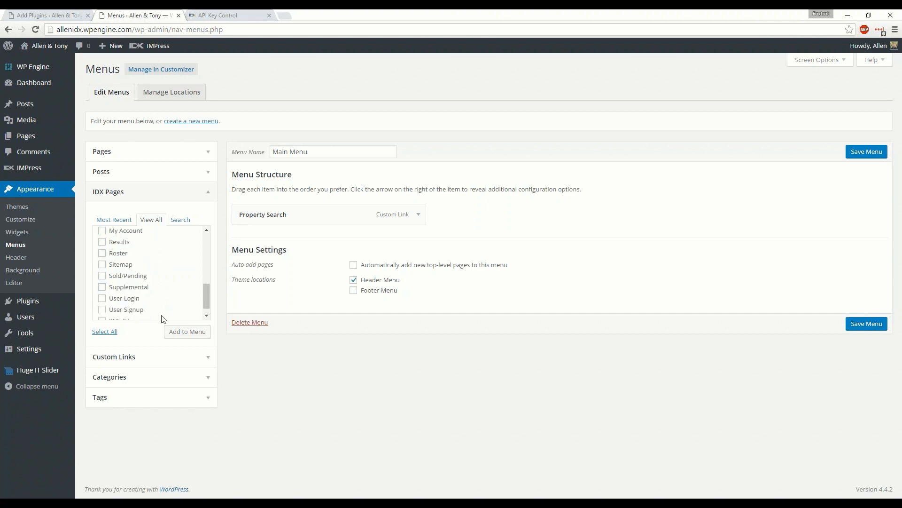
scroll(103, 302, "up", 1)
scroll(150, 272, "up", 4)
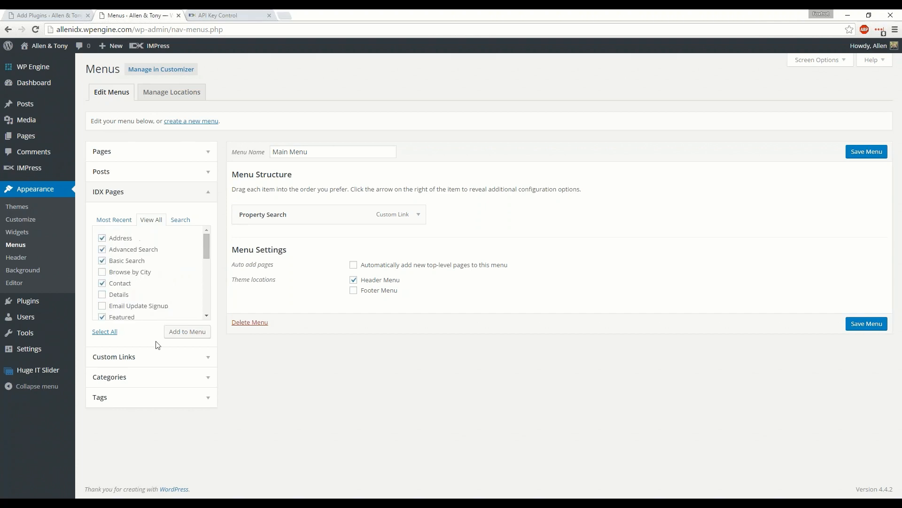
left_click(184, 330)
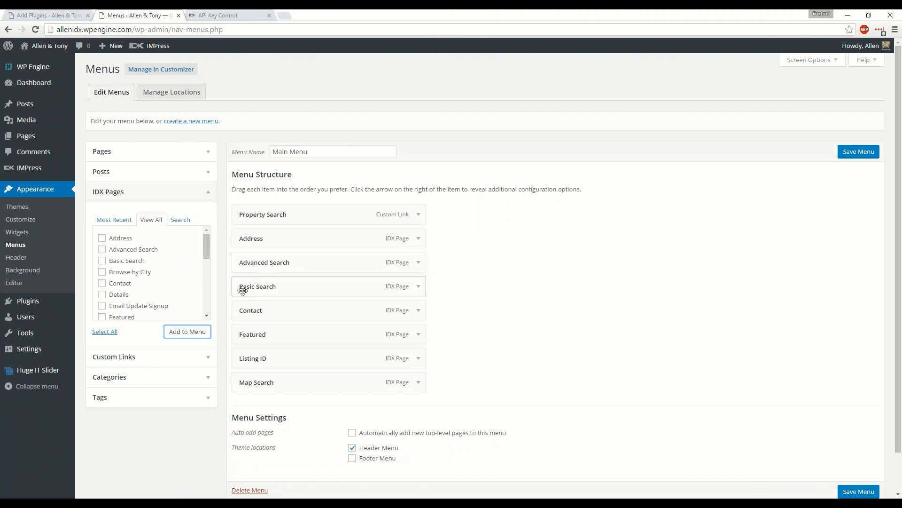
Nest Basic Search, Advanced Search, Map Search, Listing ID and Address, in that order, as sub items under Property Search
left_click_drag(242, 290, 253, 237)
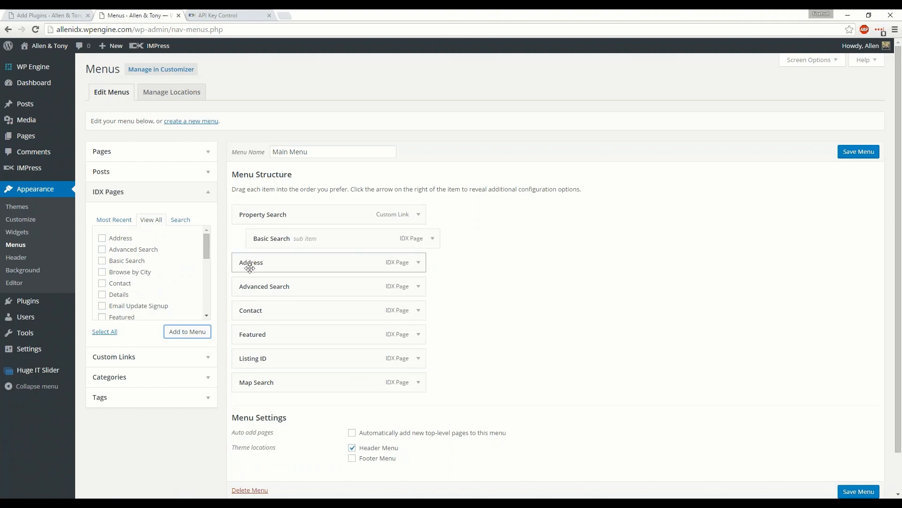
left_click_drag(244, 286, 253, 267)
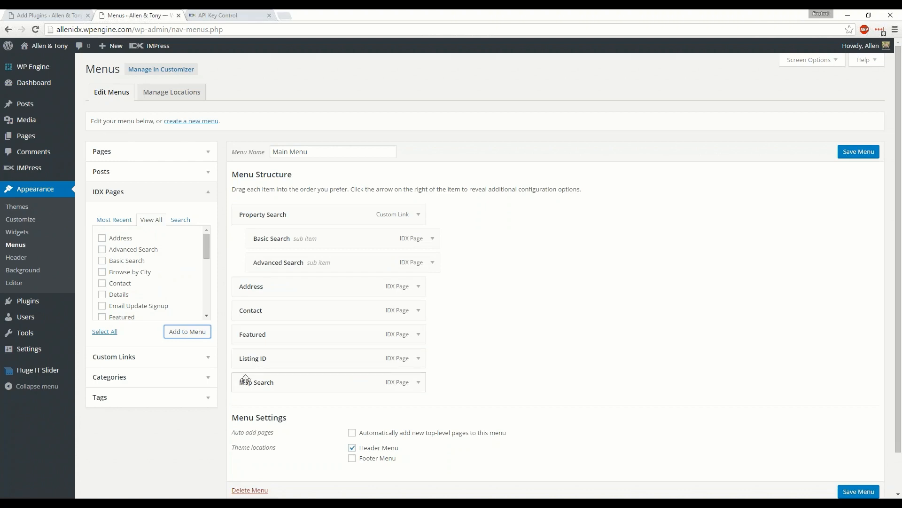
left_click_drag(245, 382, 261, 287)
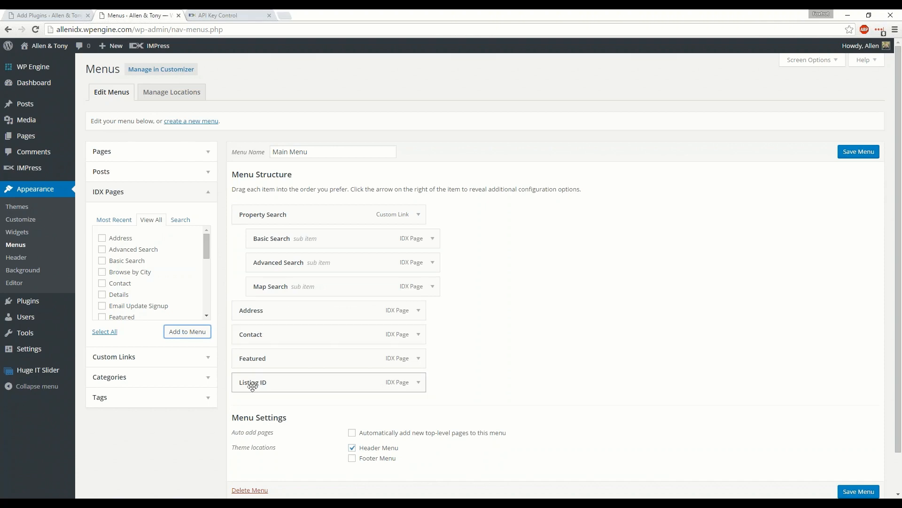
left_click_drag(253, 382, 296, 311)
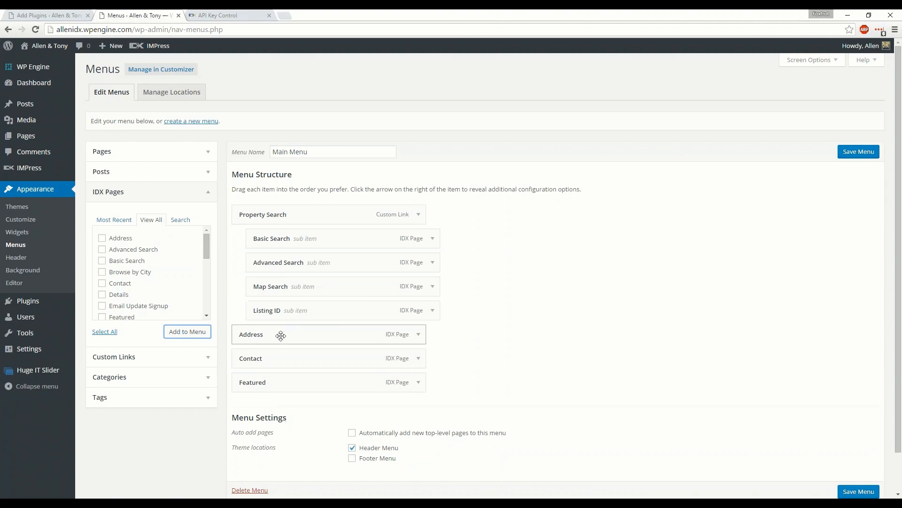
left_click_drag(241, 339, 298, 334)
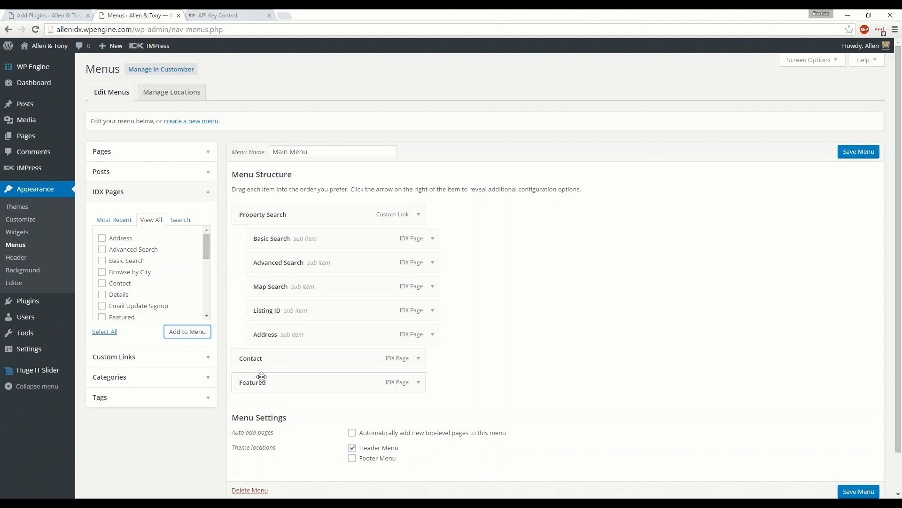
Move the Featured menu item above Contact and change its navigation label to "Our Properties"
left_click_drag(260, 378, 276, 353)
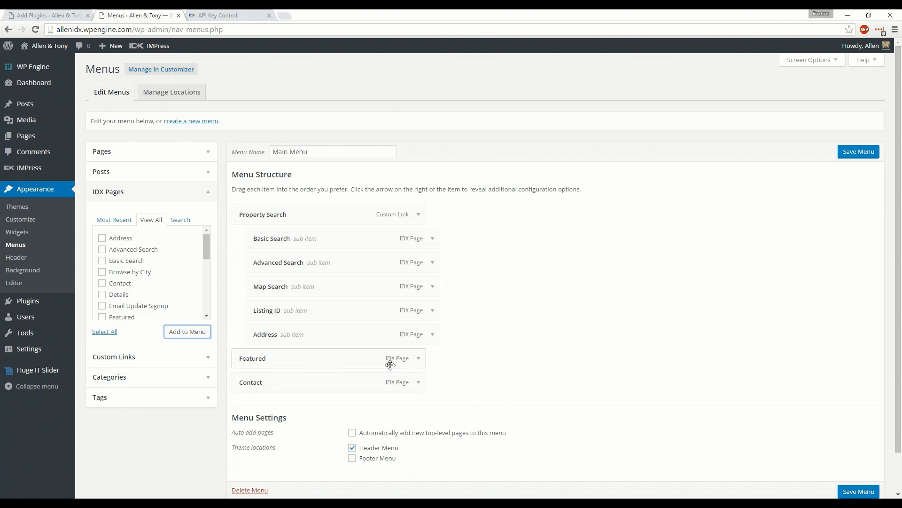
left_click(418, 359)
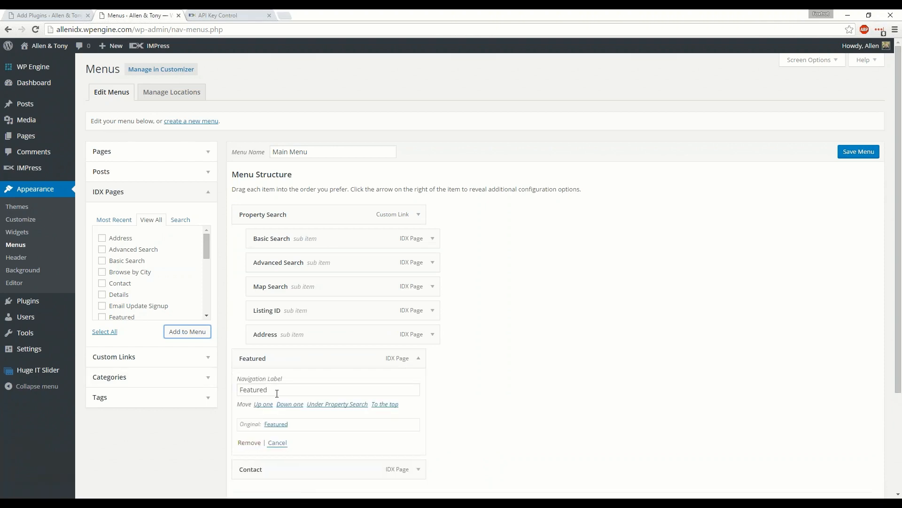
left_click(420, 360)
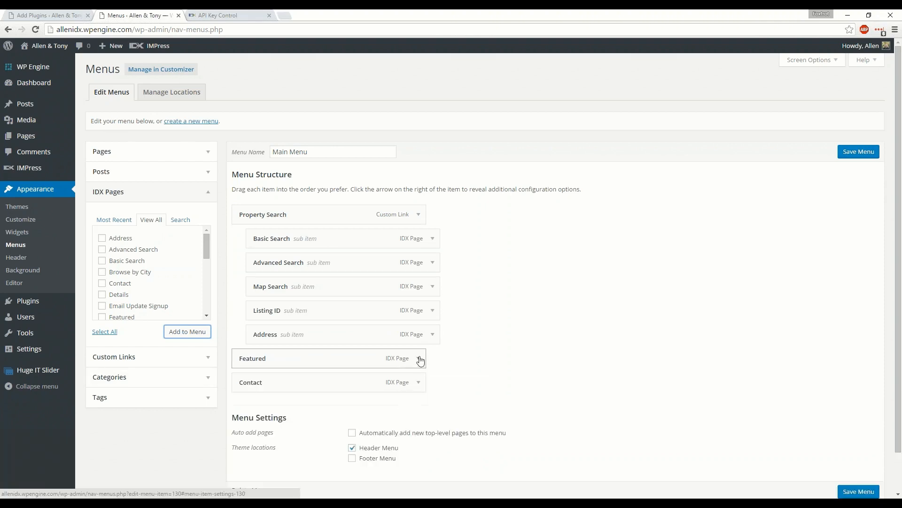
left_click(420, 360)
scroll(475, 371, "down", 2)
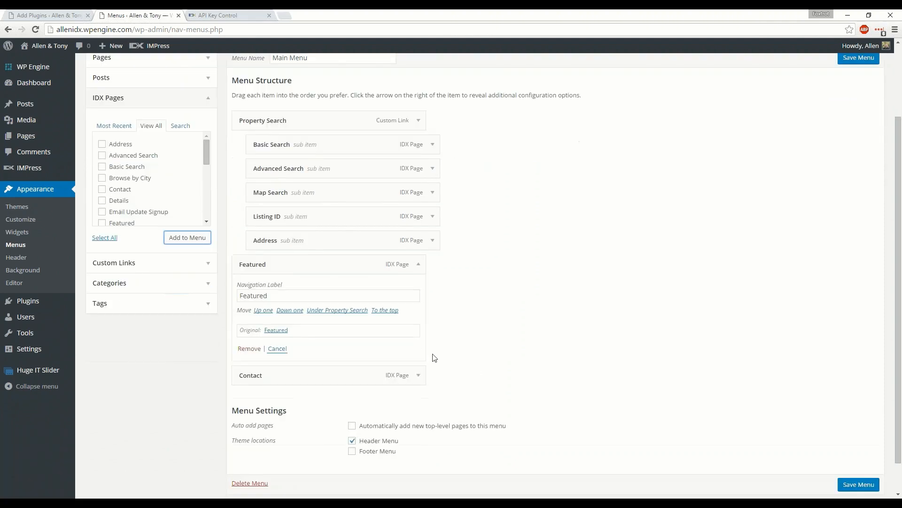
key("Tab")
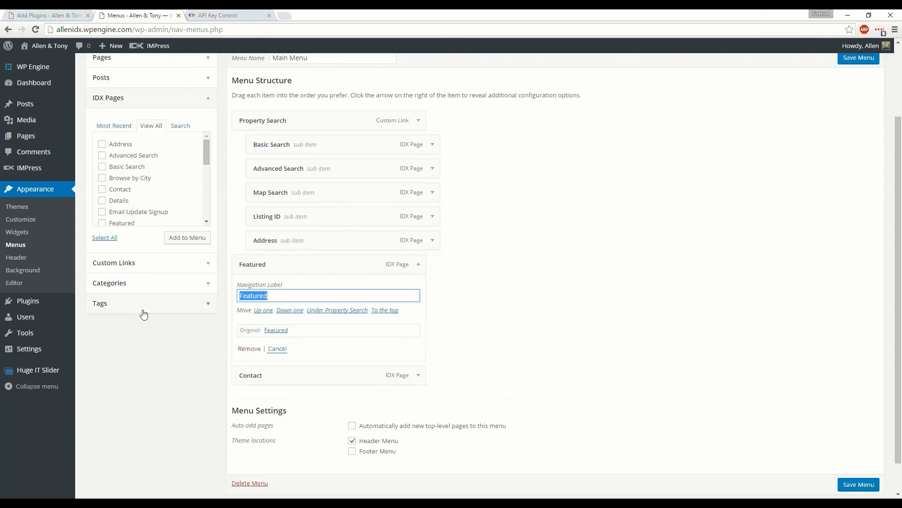
type("Our Properties")
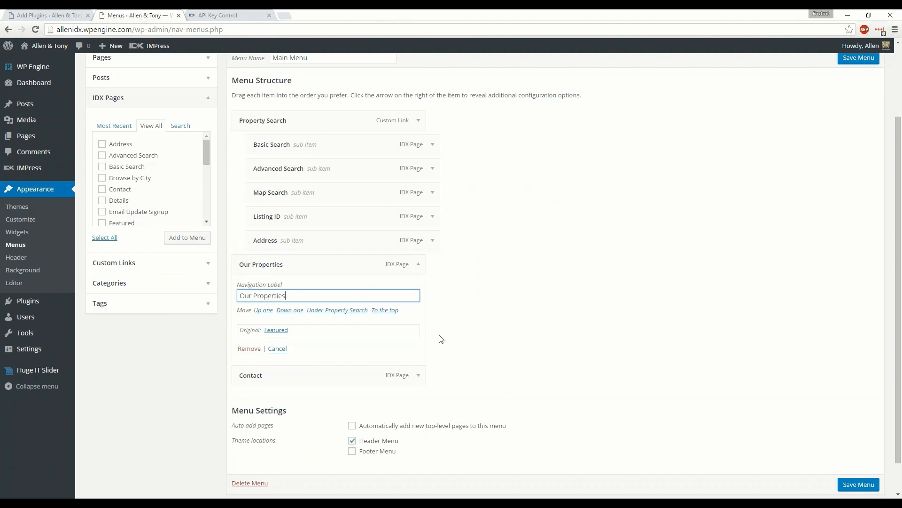
left_click(458, 301)
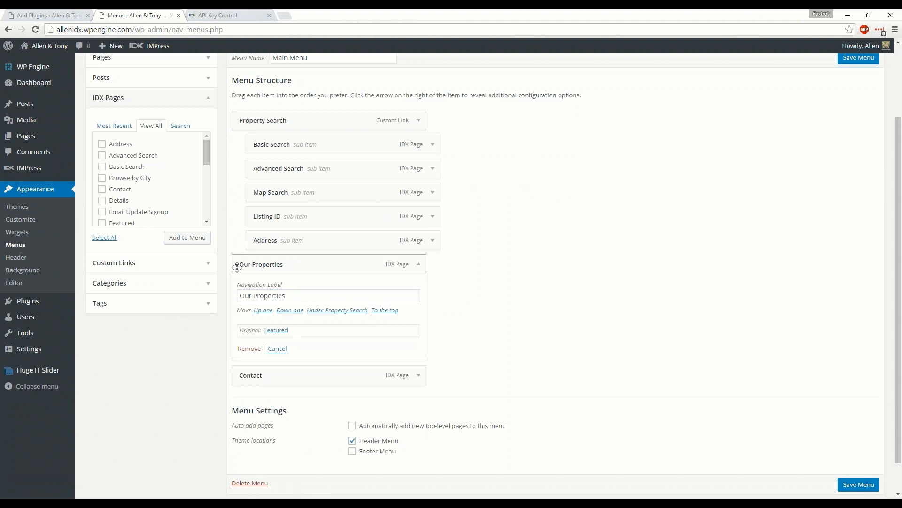
scroll(282, 264, "up", 2)
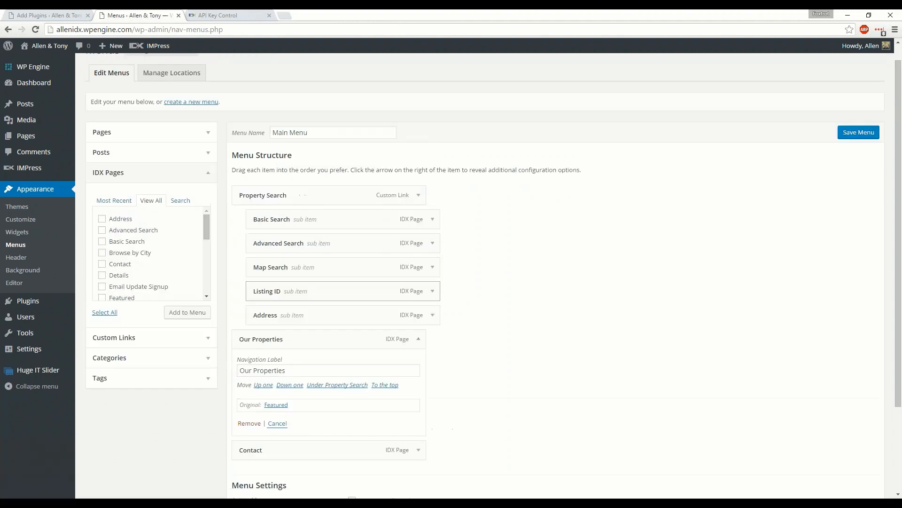
left_click(420, 341)
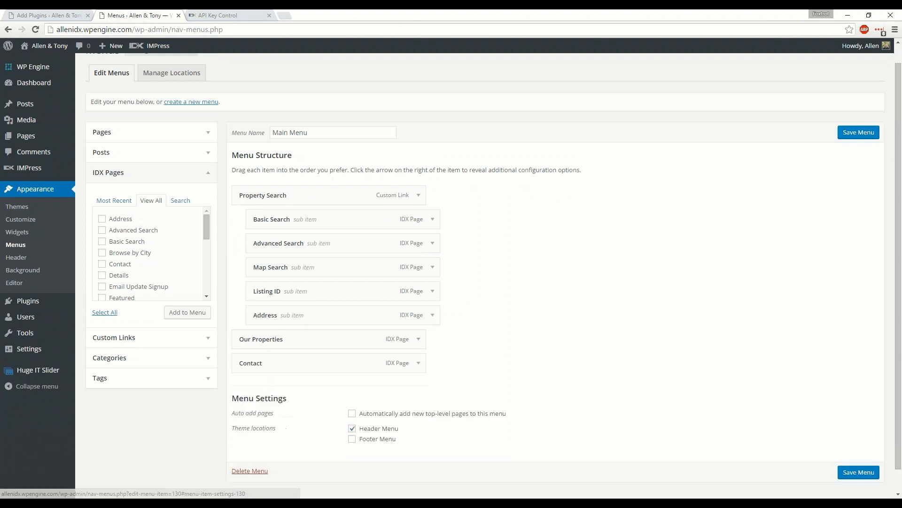
Change the Contact menu item's navigation label to "Contact Us"
left_click(419, 365)
left_click(270, 395)
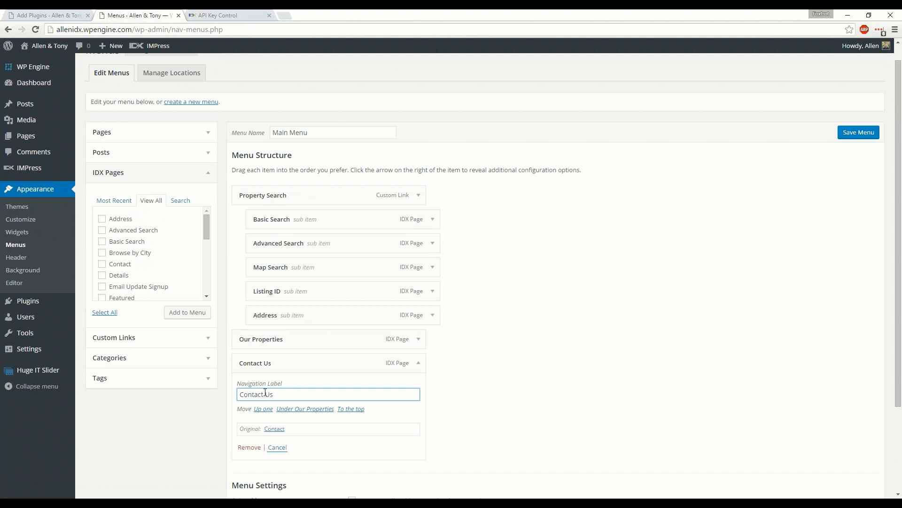
left_click(419, 364)
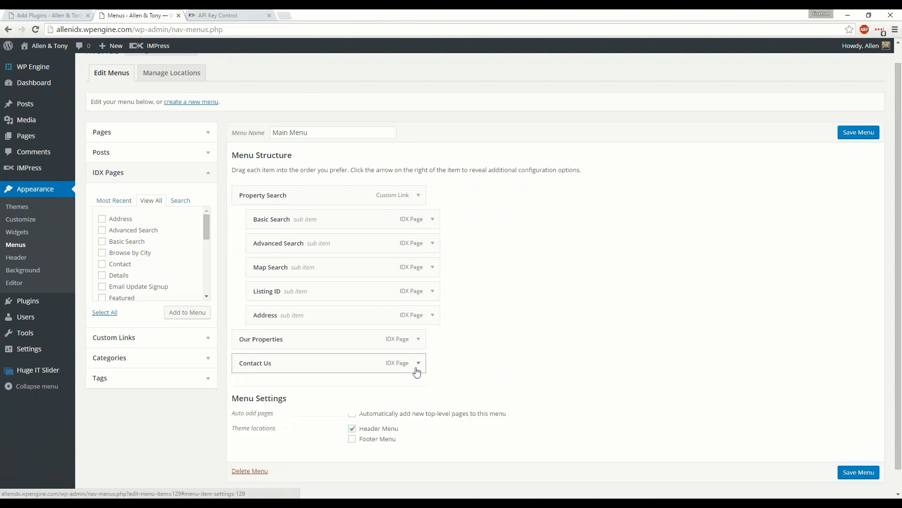
Save Main Menu, assign it to the Footer Menu theme location as well, and save it again
left_click(864, 133)
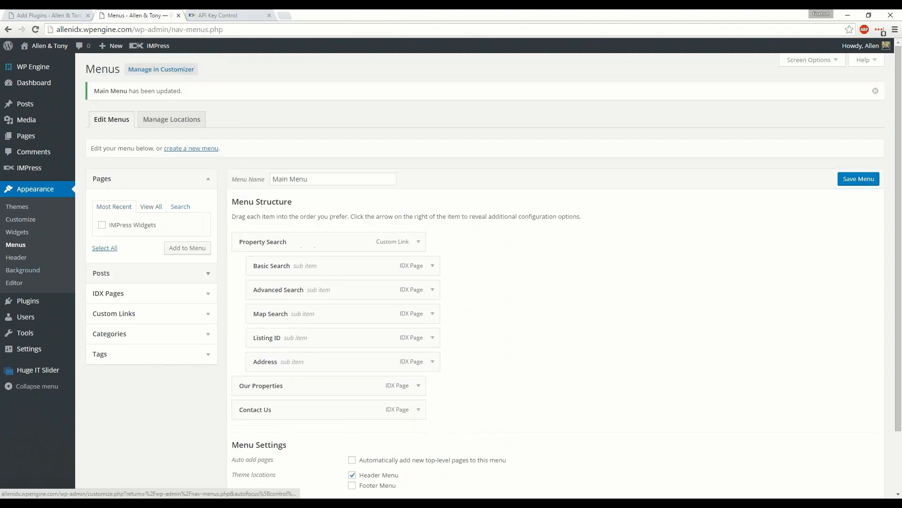
scroll(529, 360, "down", 3)
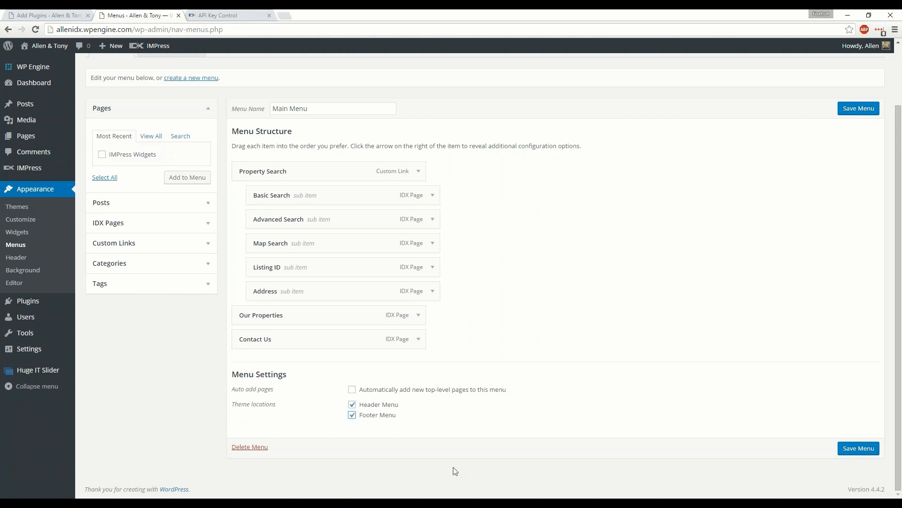
left_click(859, 448)
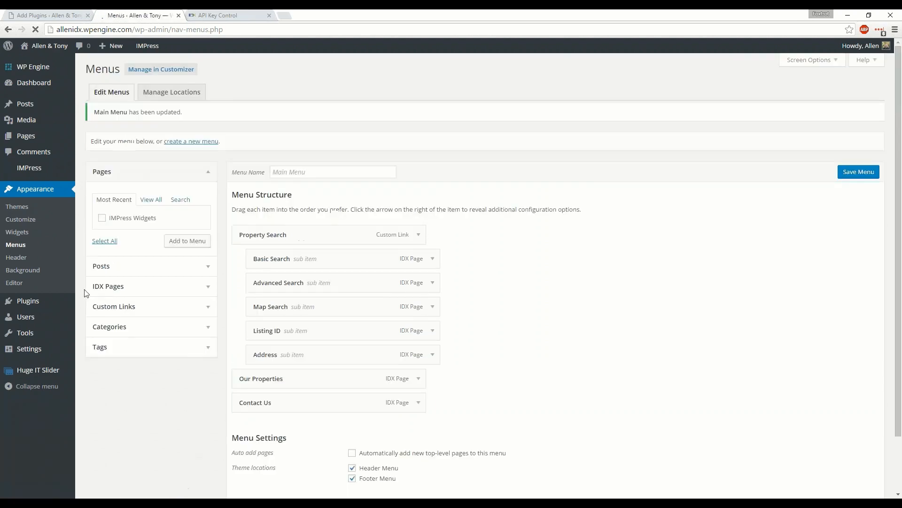
Open the site's installed themes, and load the Agent Evolution website in a new browser tab
left_click(19, 207)
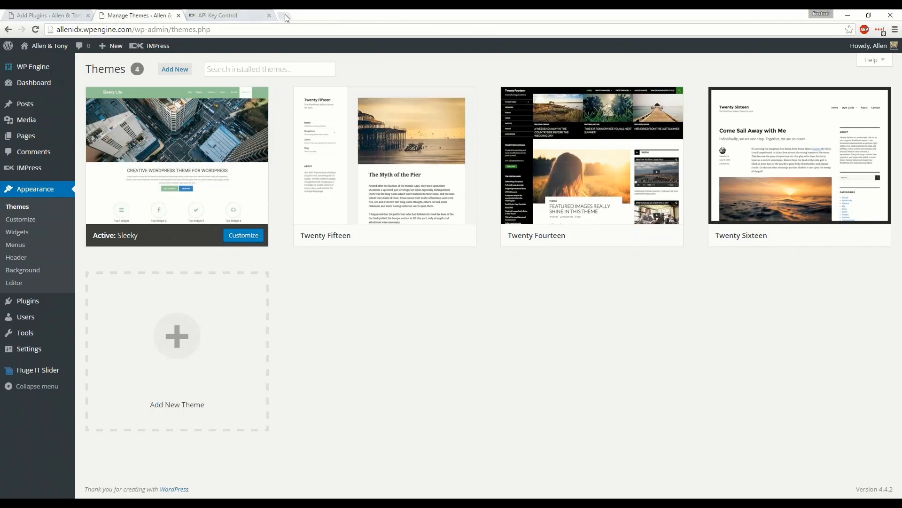
left_click(285, 15)
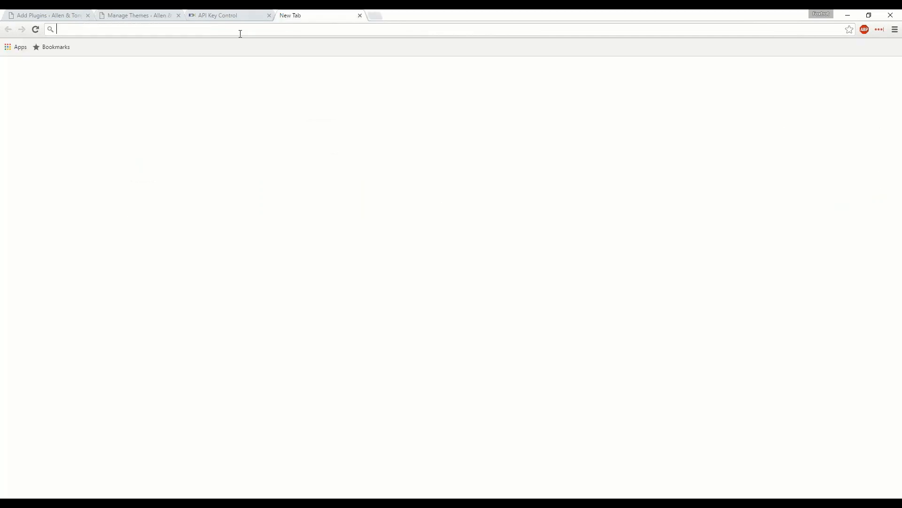
type("age")
key("Return")
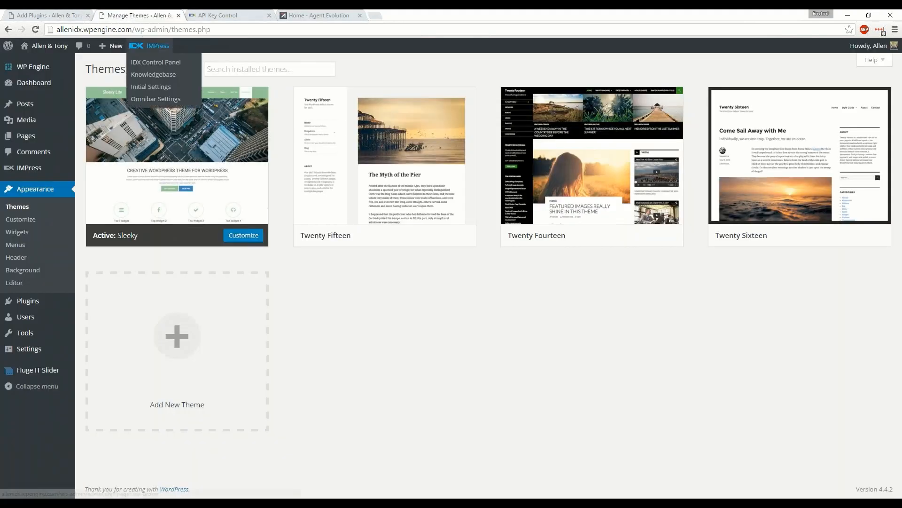
Return to the WordPress admin and open the IMPress plugin's list of Wrappers
left_click(143, 15)
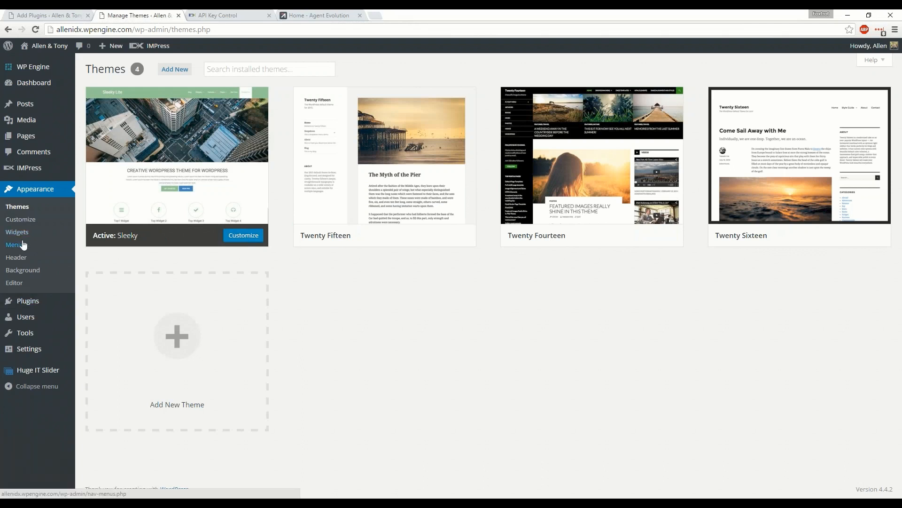
mouse_move(33, 175)
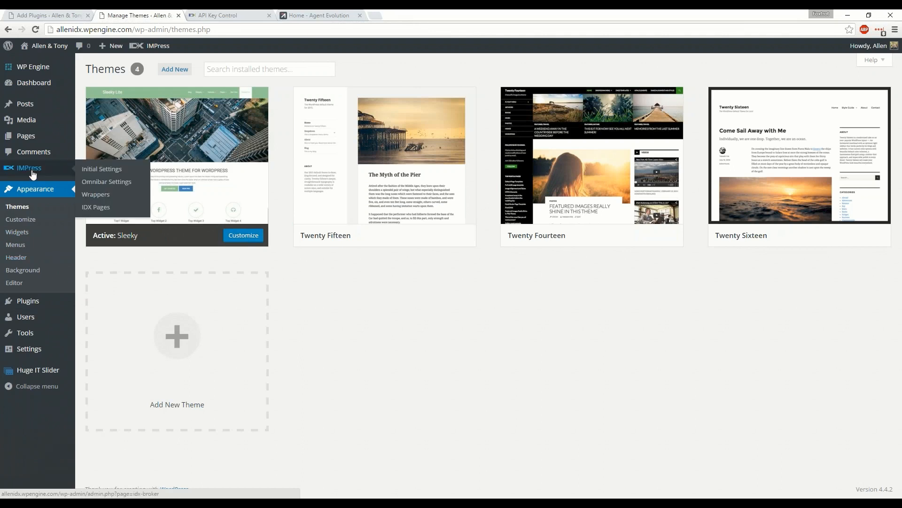
left_click(97, 194)
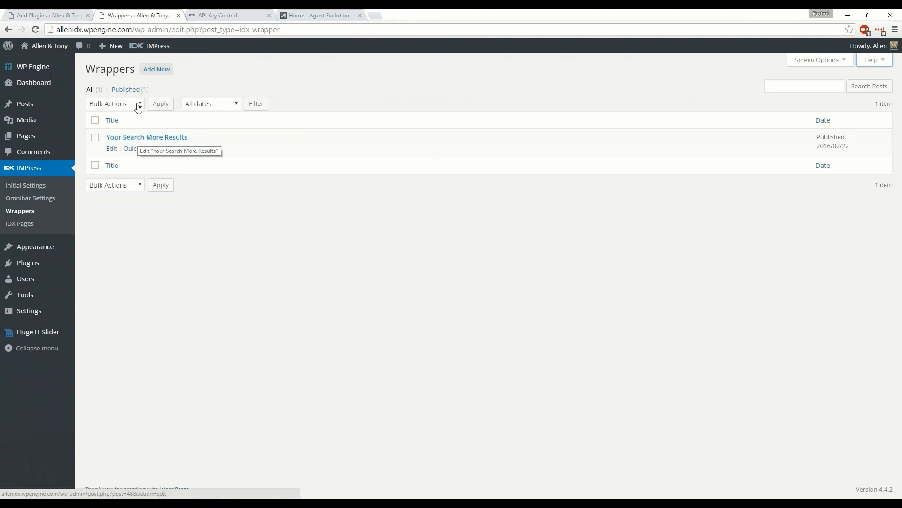
Add a new wrapper titled "Global", keeping its content in HTML text view
left_click(155, 74)
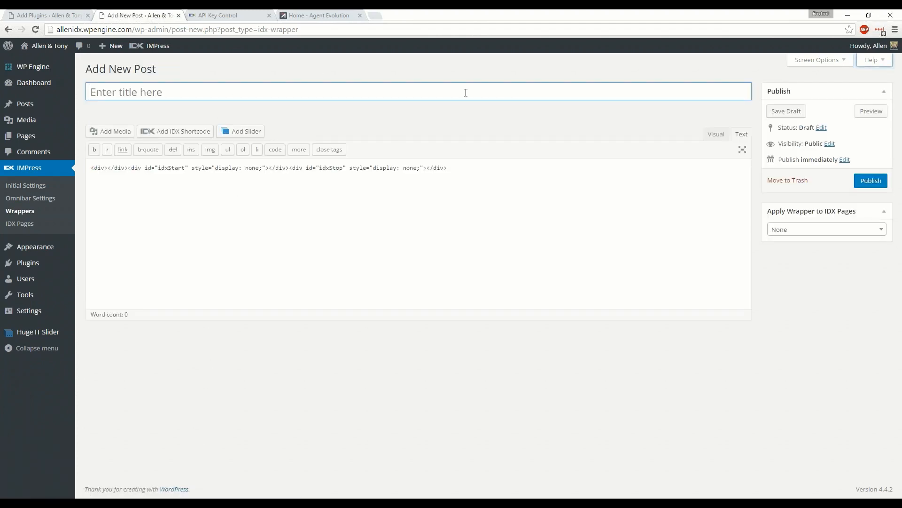
left_click(715, 135)
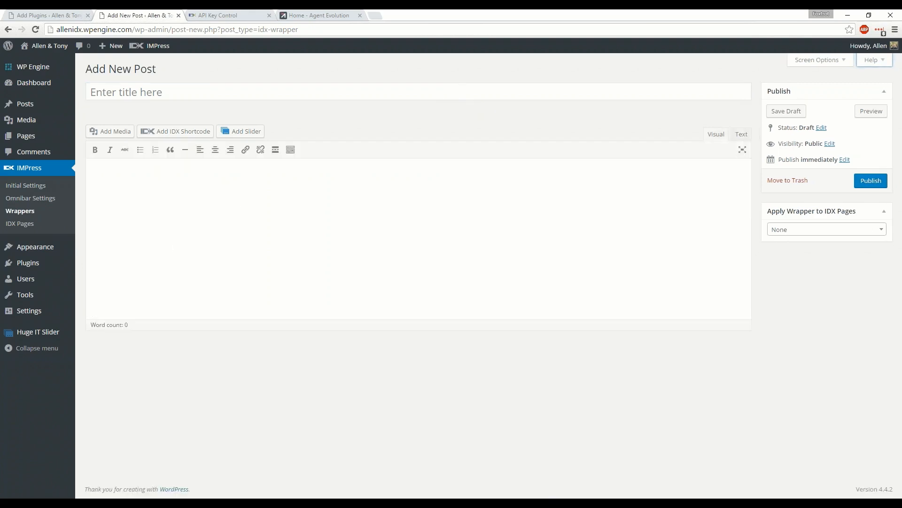
left_click(745, 136)
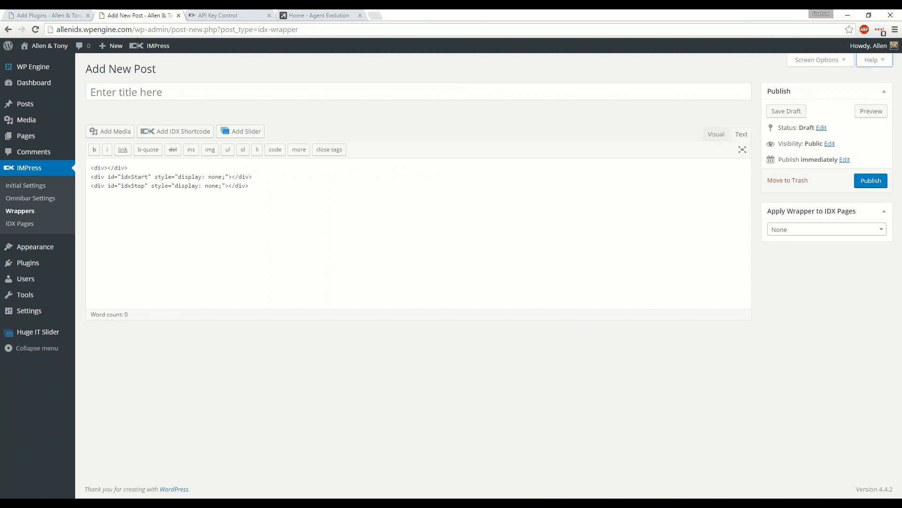
left_click(167, 97)
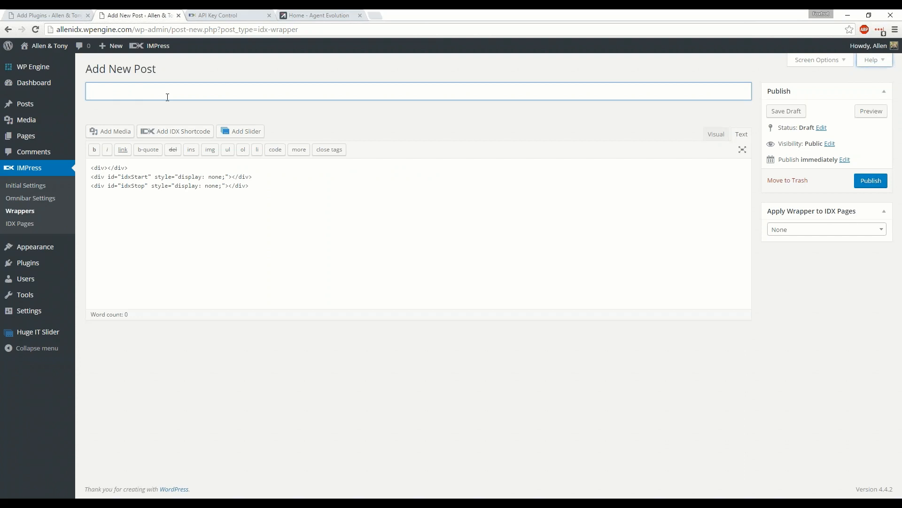
type("Global")
left_click(507, 215)
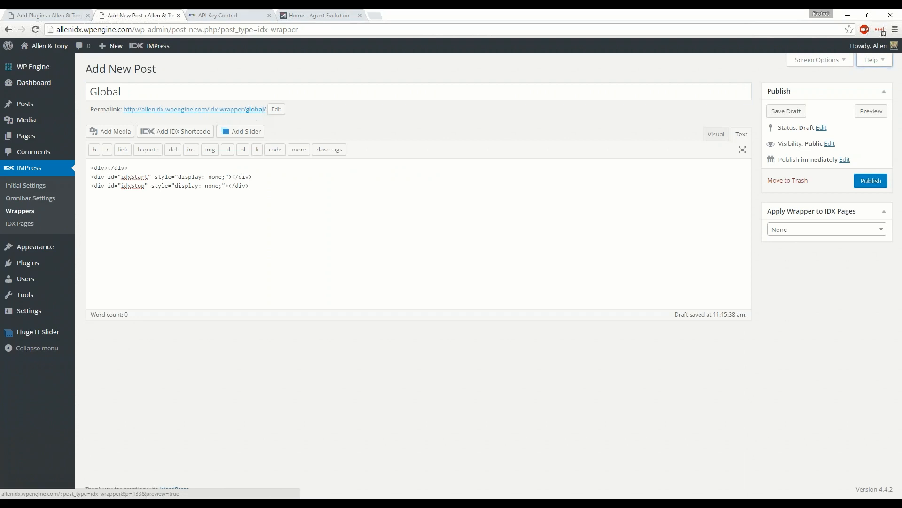
Apply the Global wrapper to IDX pages with the "Globally" option and publish it
left_click(811, 234)
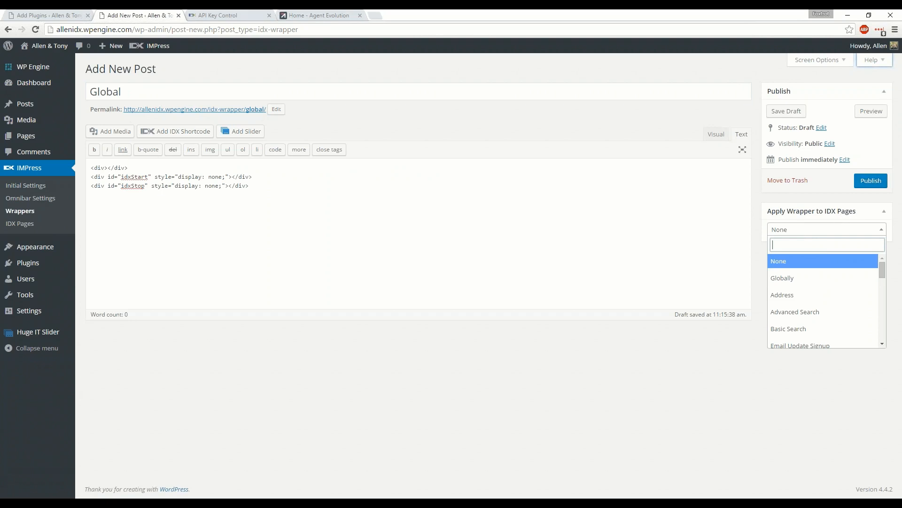
left_click(789, 280)
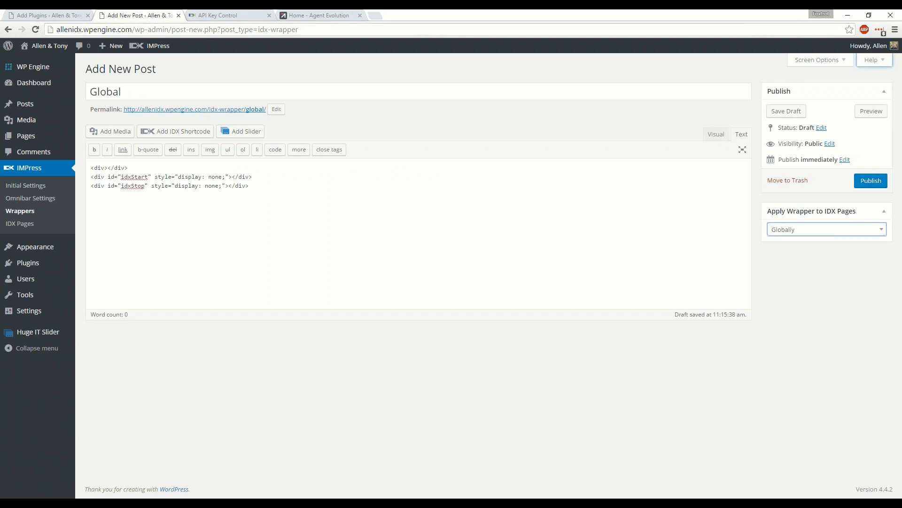
left_click(872, 181)
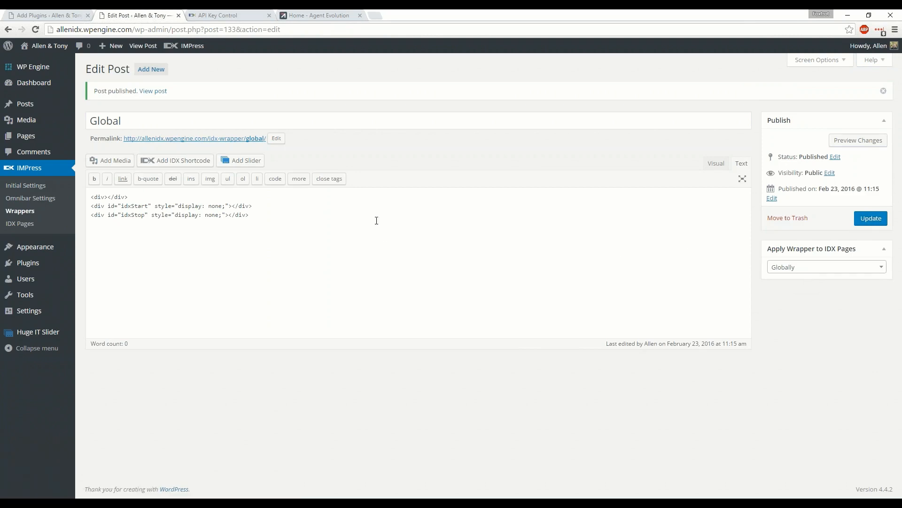
Switch to the IDX Broker dashboard, save the global wrapper's dynamic URL allenidx.wpengine.com/idx-wrapper/global/, and clear the wrapper cache
left_click(228, 14)
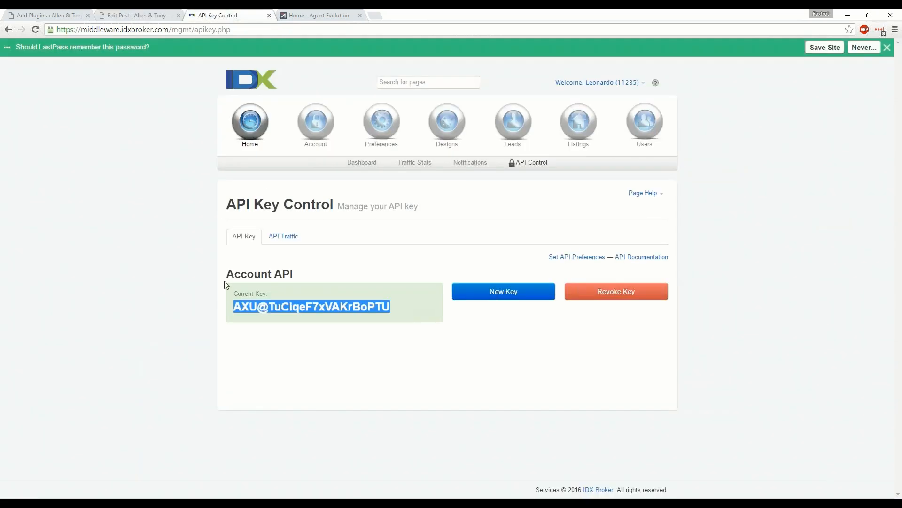
left_click(450, 122)
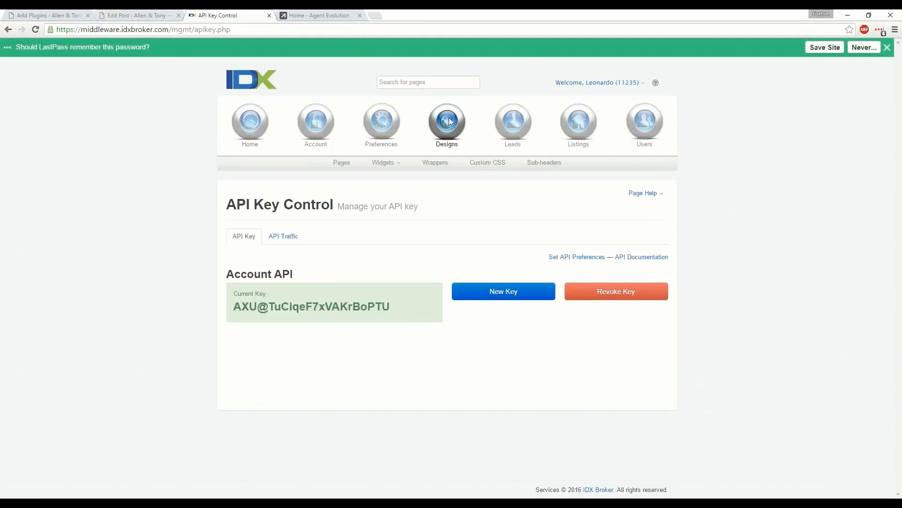
left_click(433, 166)
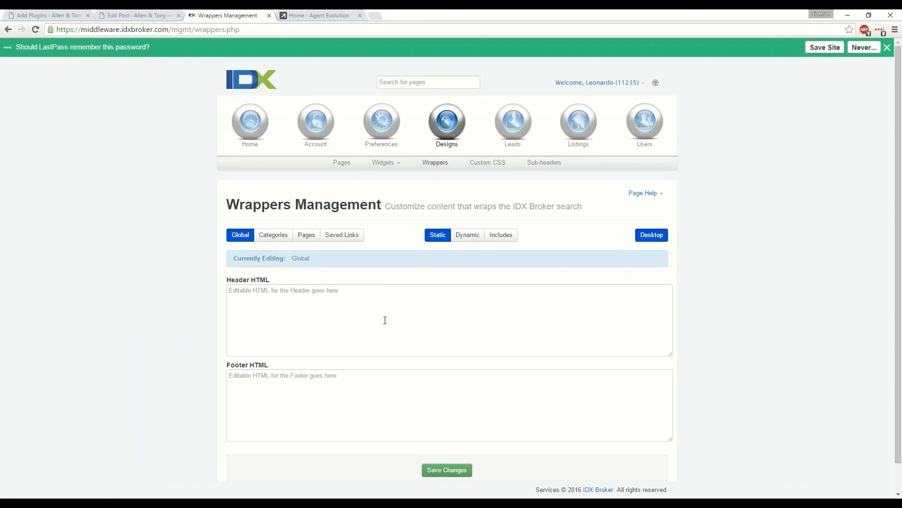
left_click(476, 242)
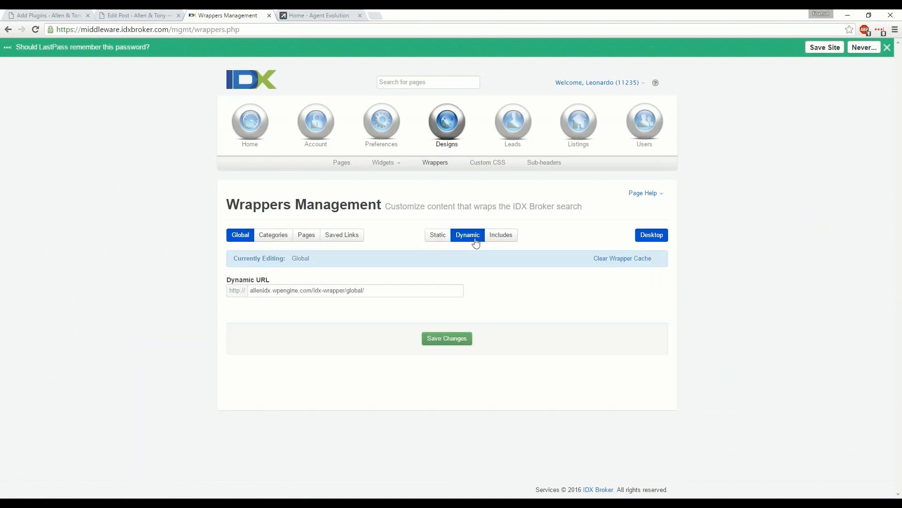
left_click(379, 291)
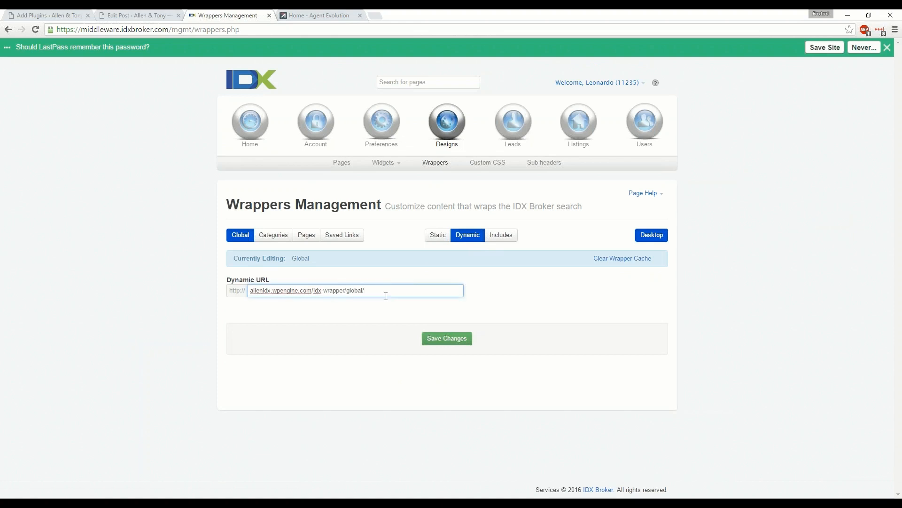
left_click(452, 345)
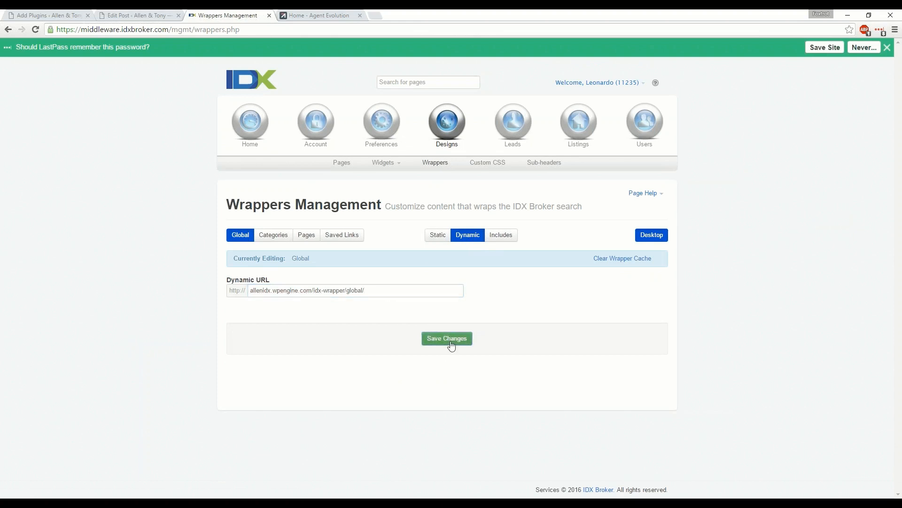
left_click(601, 259)
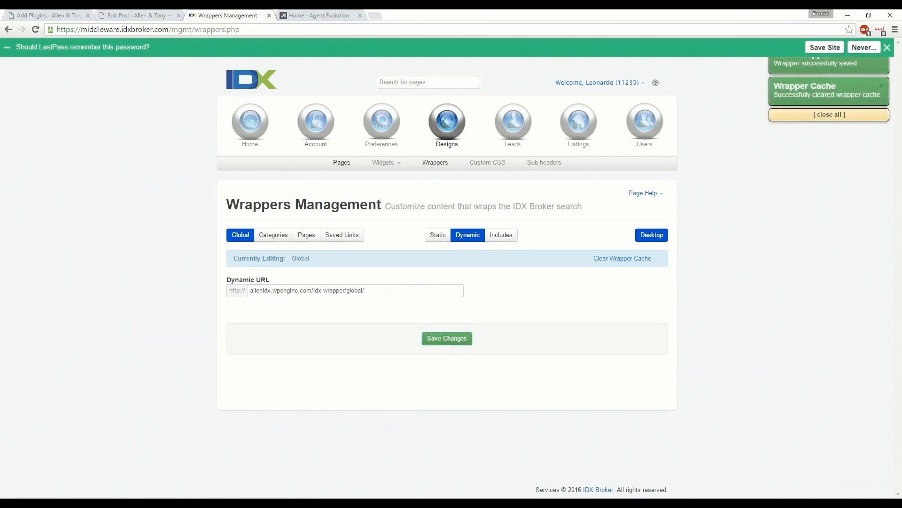
Open the Advanced Search page from the IDX Broker pages list and examine how the wrapper's header, featured listings and layout surround the search form
left_click(341, 163)
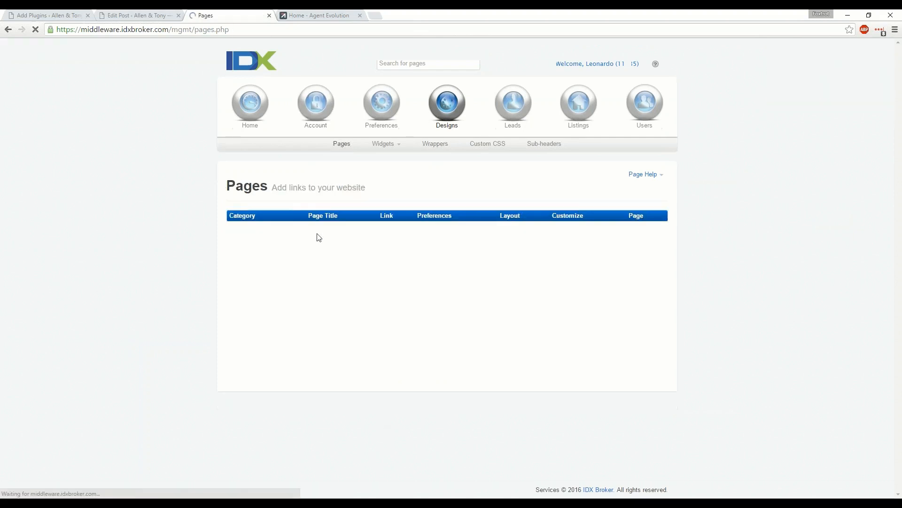
left_click(268, 276)
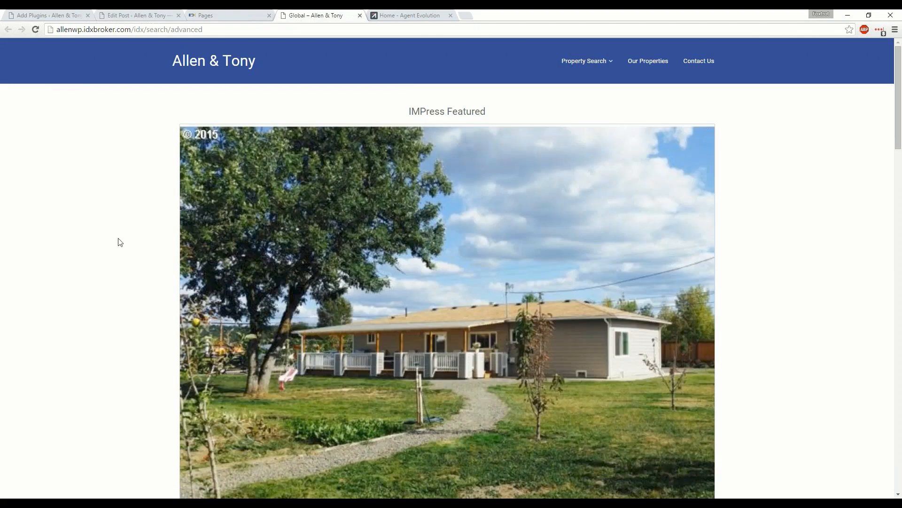
scroll(89, 331, "down", 15)
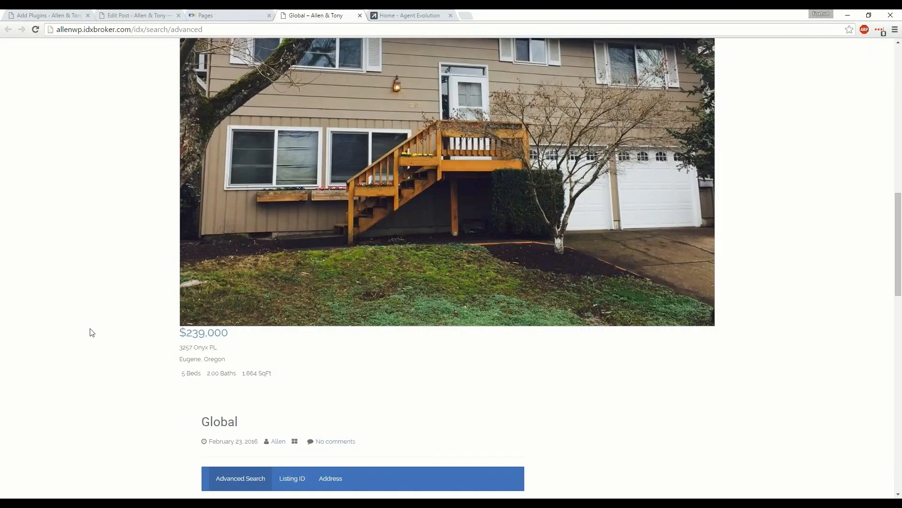
scroll(90, 332, "down", 4)
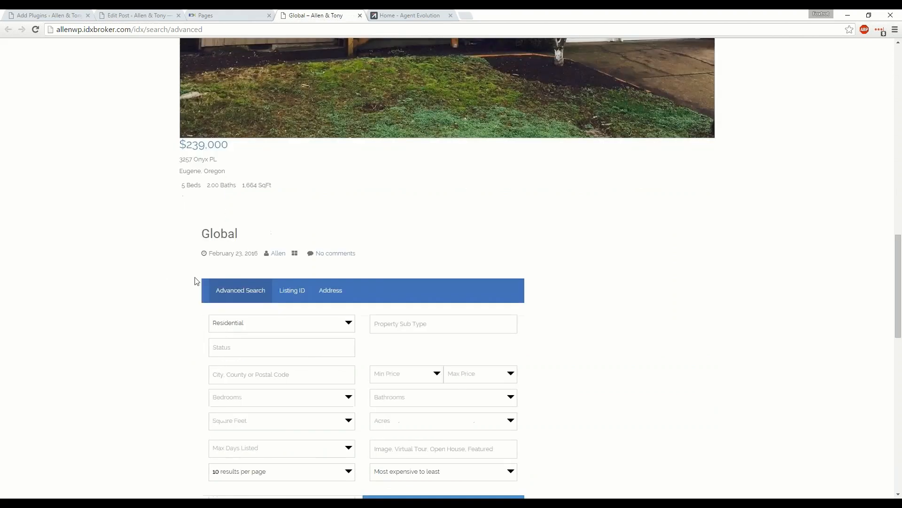
scroll(196, 281, "down", 1)
left_click_drag(395, 206, 188, 179)
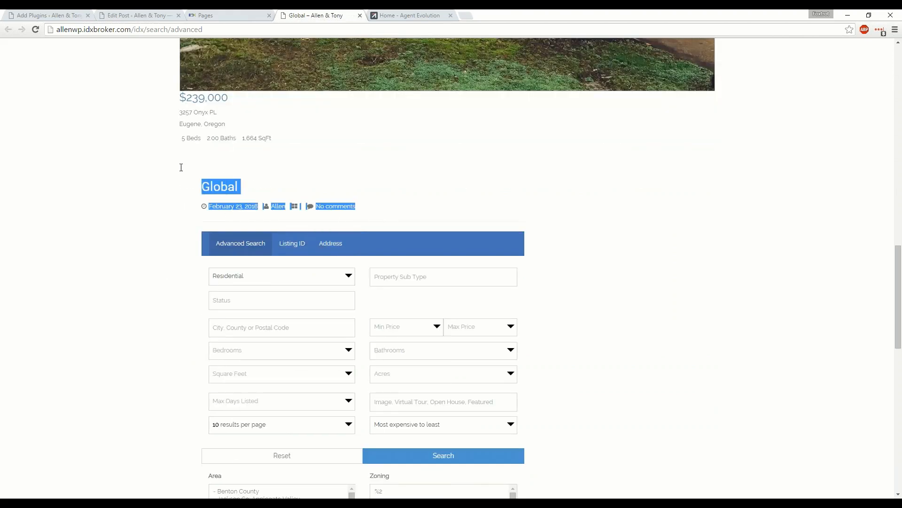
scroll(181, 167, "up", 5)
left_click_drag(294, 368, 129, 220)
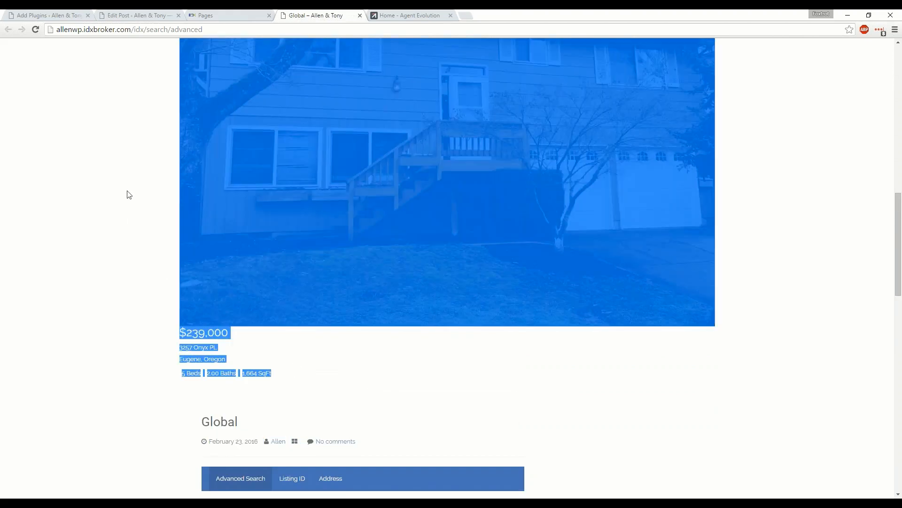
scroll(125, 240, "up", 10)
left_click_drag(296, 376, 124, 170)
scroll(123, 167, "up", 4)
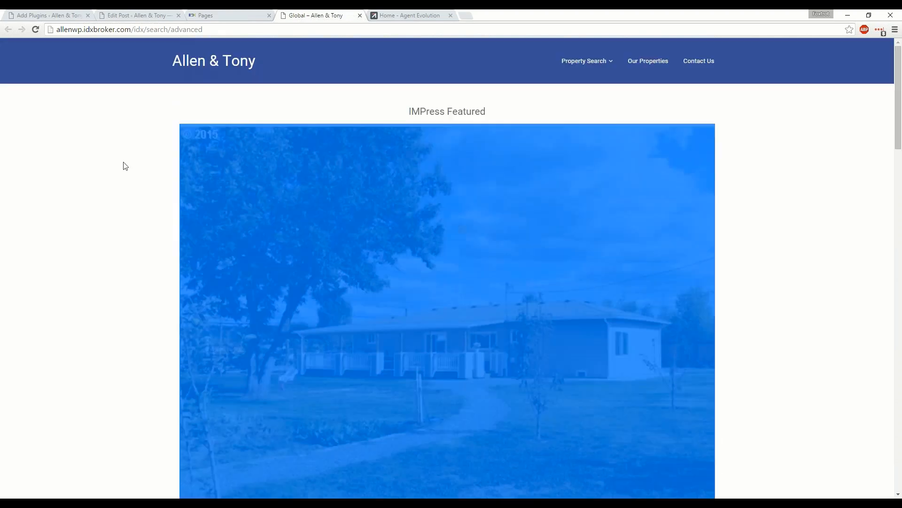
scroll(126, 193, "down", 15)
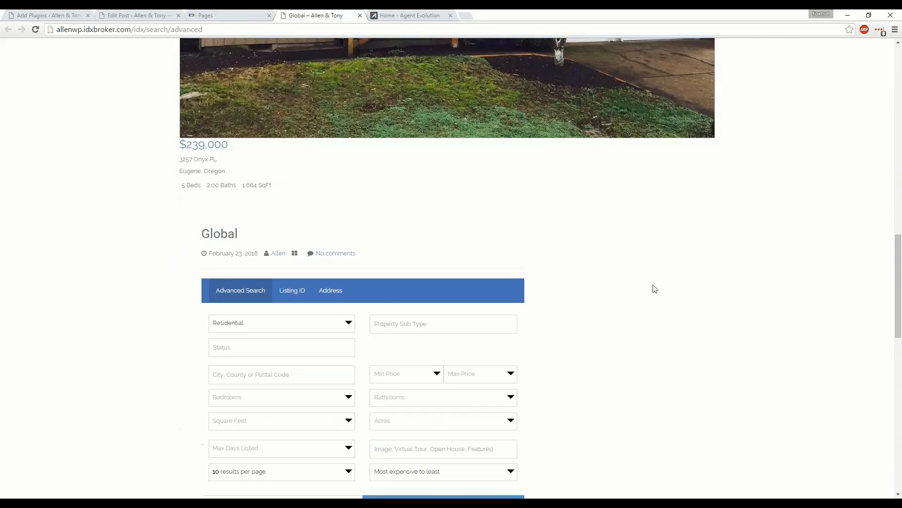
scroll(593, 318, "down", 3)
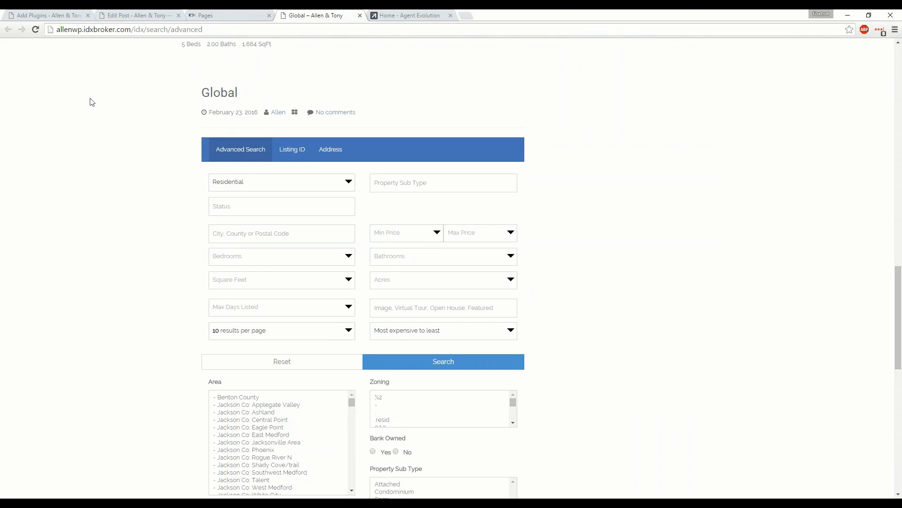
Return to the WordPress Global wrapper and copy its idxStart and idxStop div lines
left_click(122, 16)
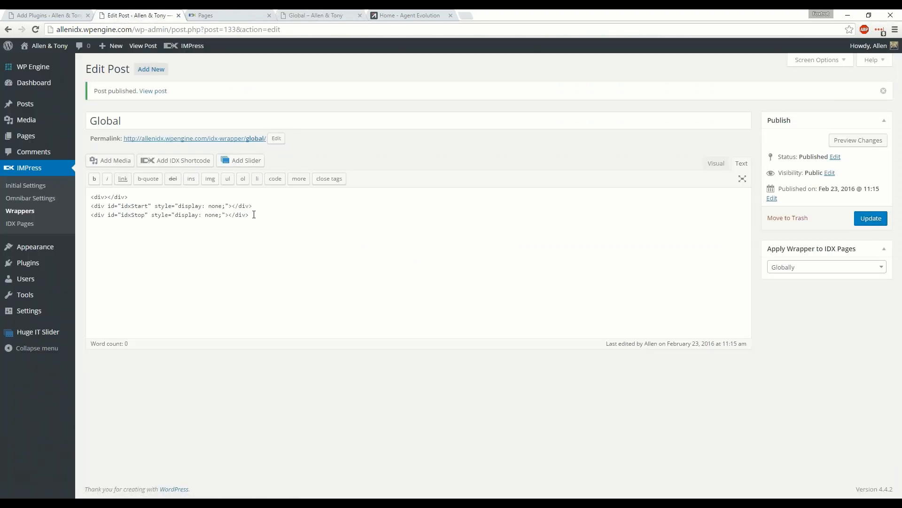
left_click_drag(250, 215, 64, 210)
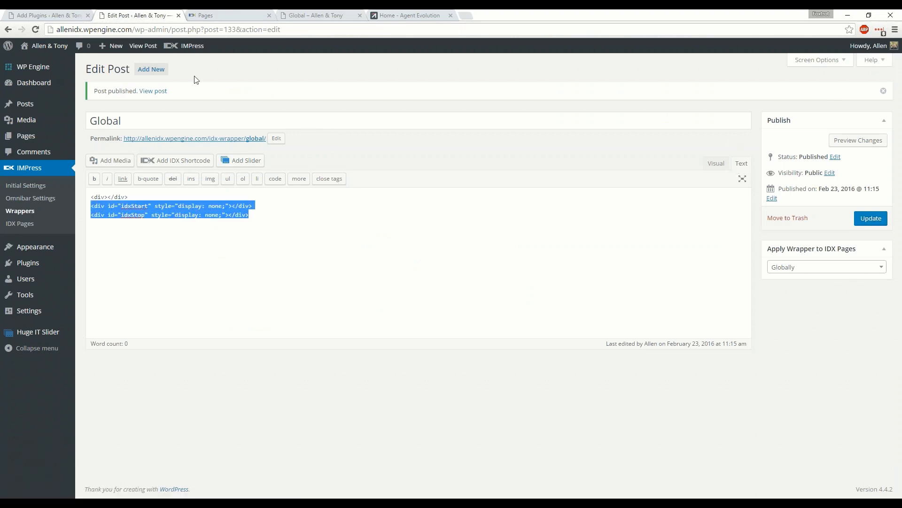
right_click(181, 215)
left_click(184, 231)
Create a new page titled "Global Wrapper", paste the idxStart and idxStop div lines as its content, and publish it
mouse_move(55, 138)
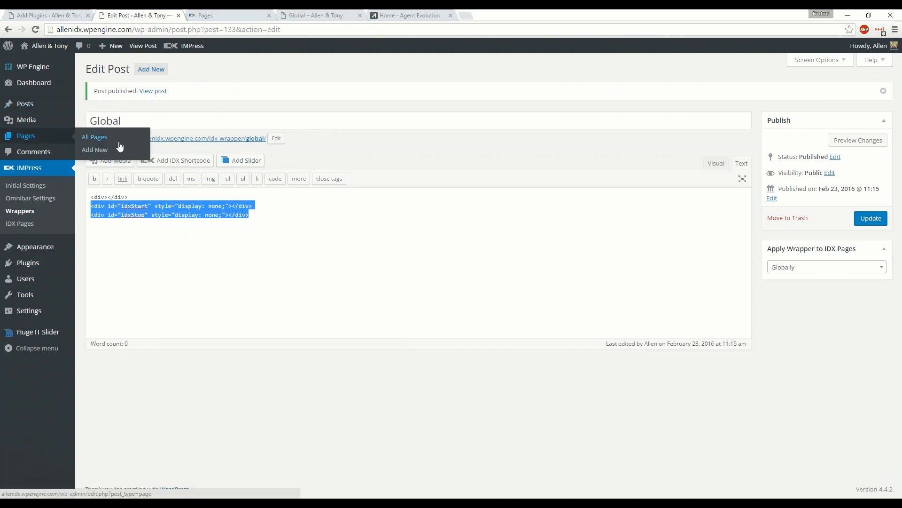
left_click(106, 151)
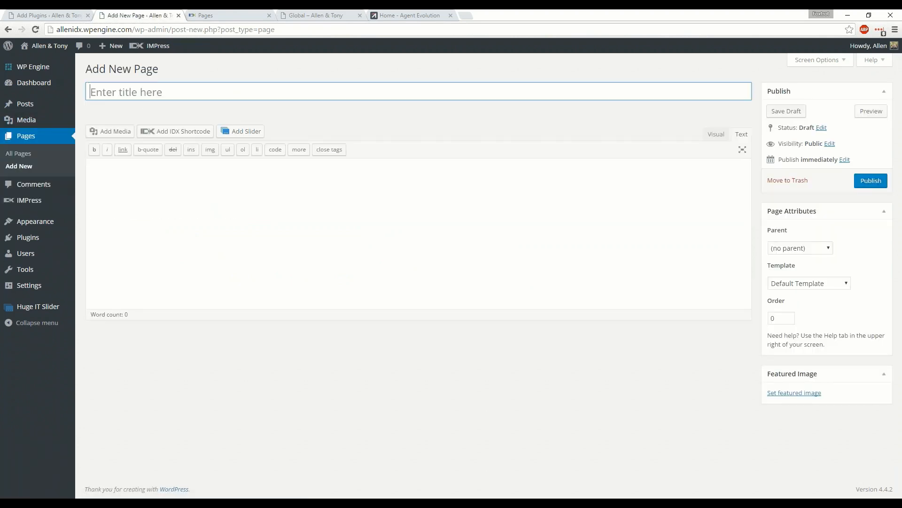
type("Global Wrapper")
left_click(179, 197)
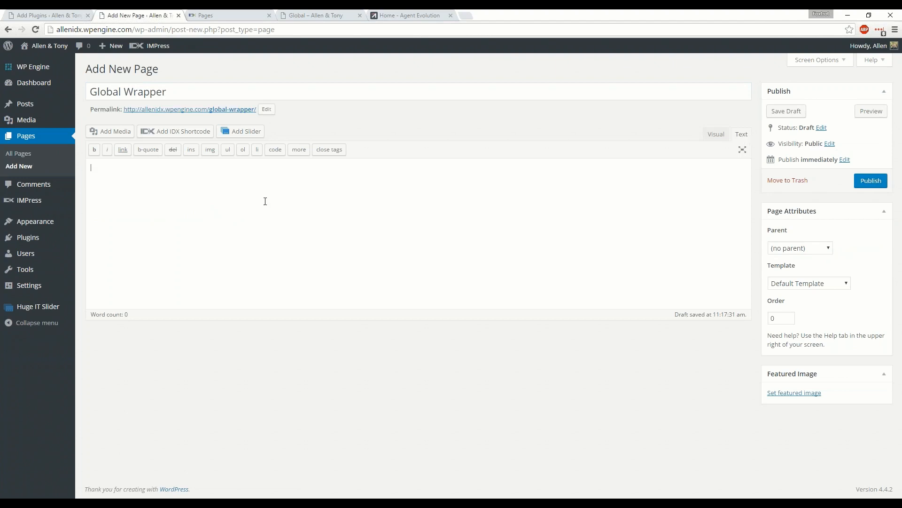
right_click(265, 201)
left_click(293, 253)
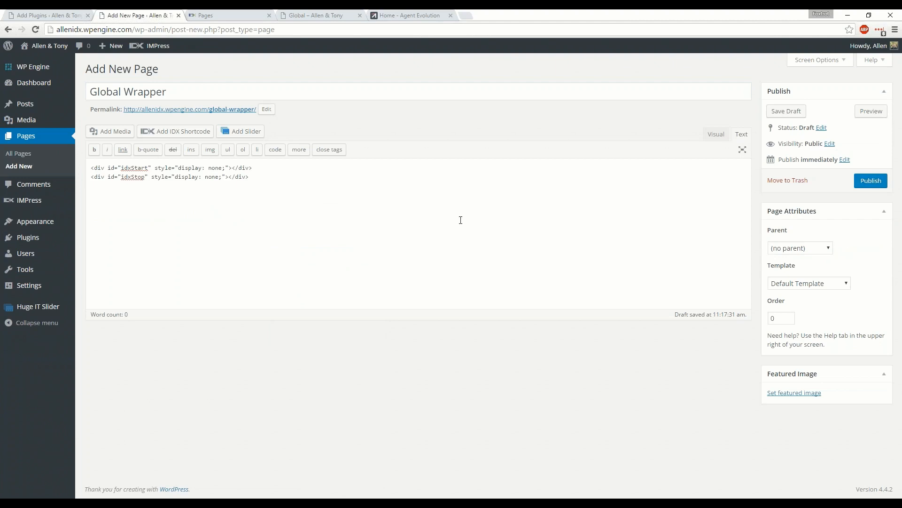
left_click(872, 183)
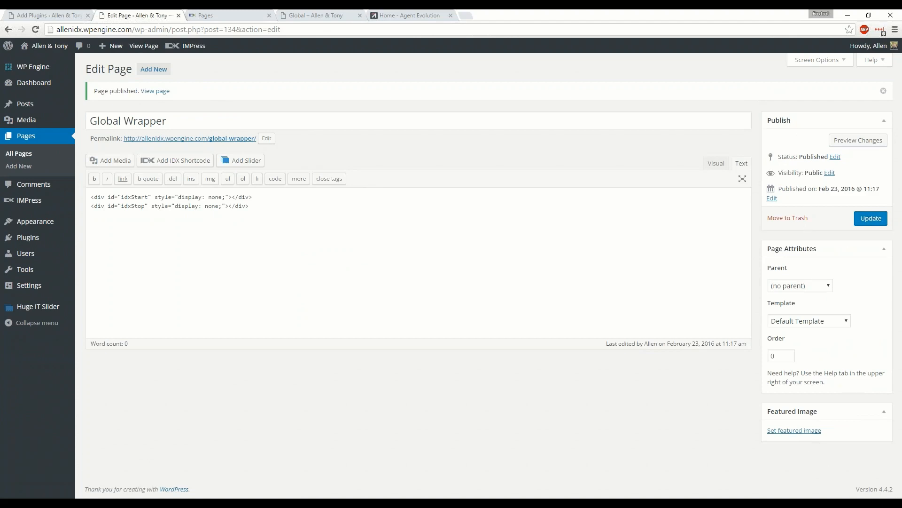
Copy the published Global Wrapper page's address and save it in IDX Broker as the global dynamic URL, allenidx.wpengine.com/global-wrapper/
left_click(177, 140)
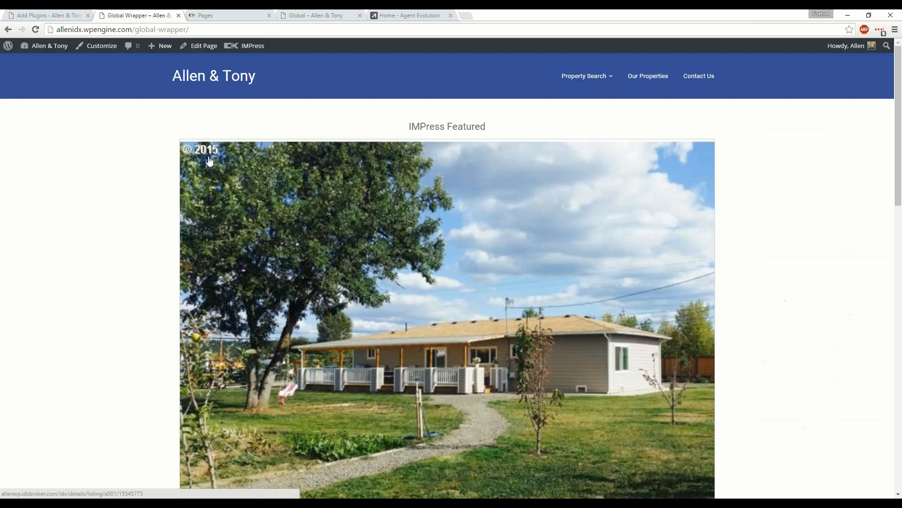
left_click(199, 31)
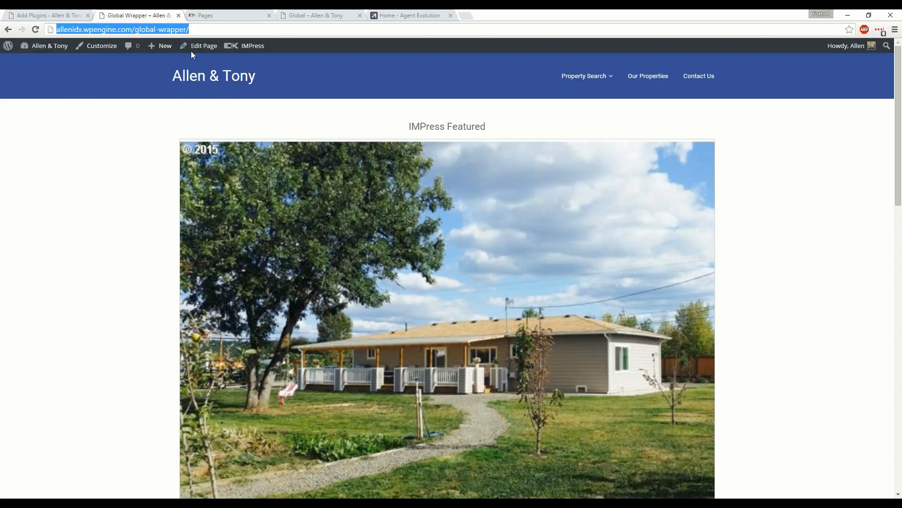
left_click(218, 11)
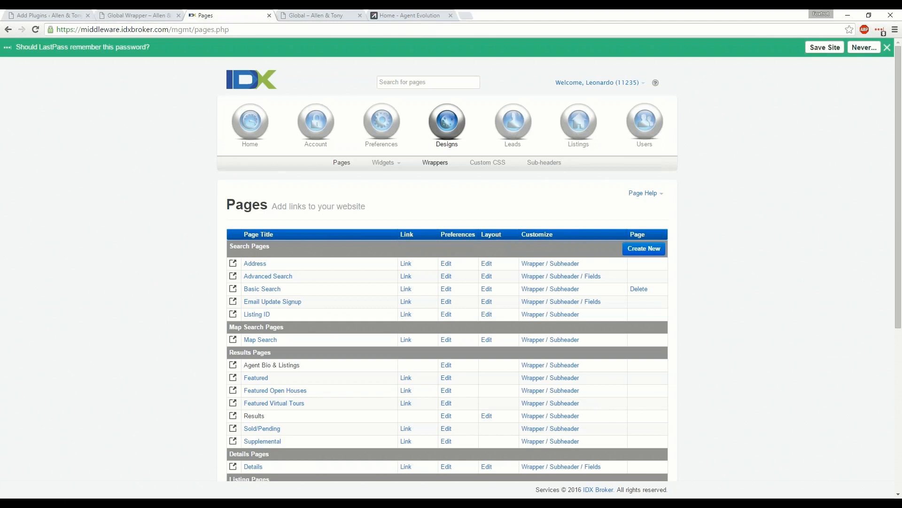
left_click(435, 163)
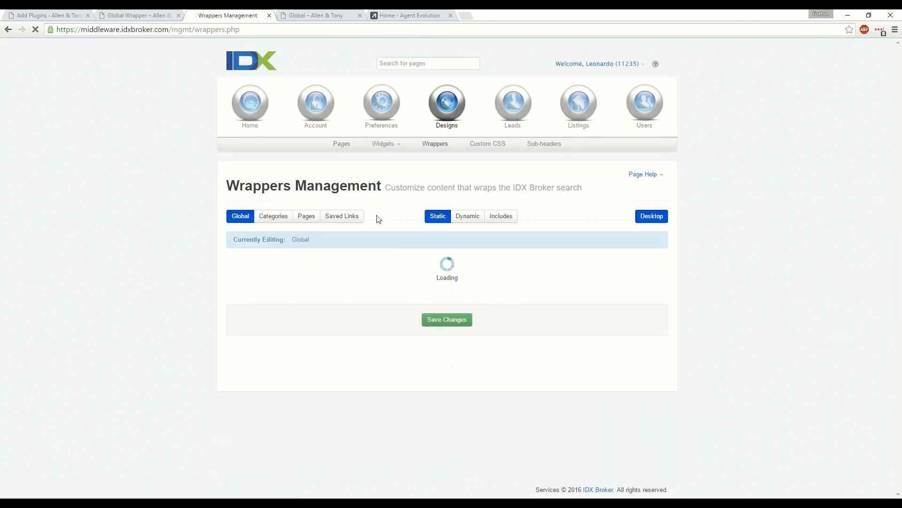
left_click(470, 235)
left_click_drag(444, 290, 149, 309)
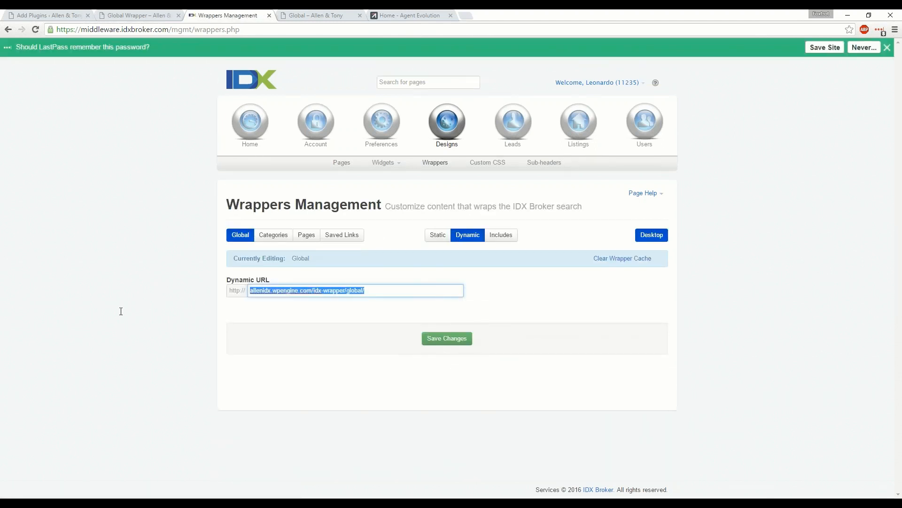
key("ctrl+v")
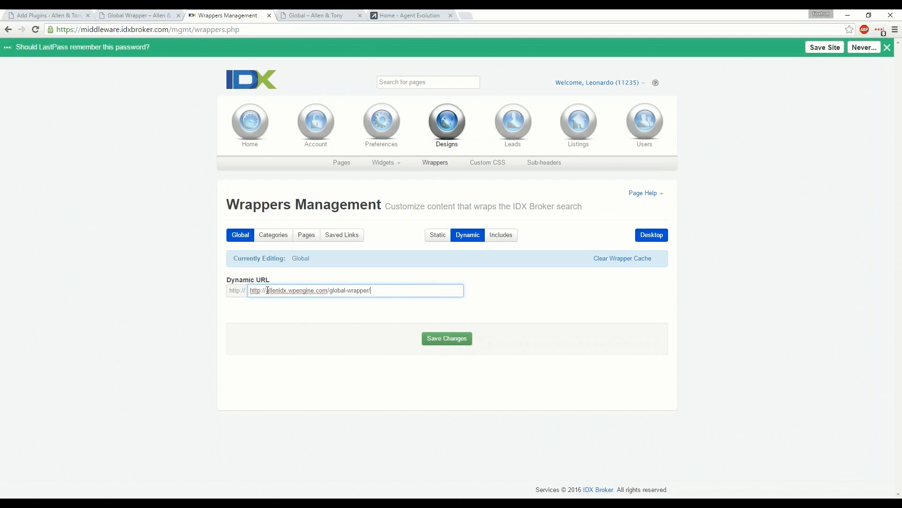
left_click_drag(265, 290, 188, 298)
key("BackSpace")
left_click(443, 339)
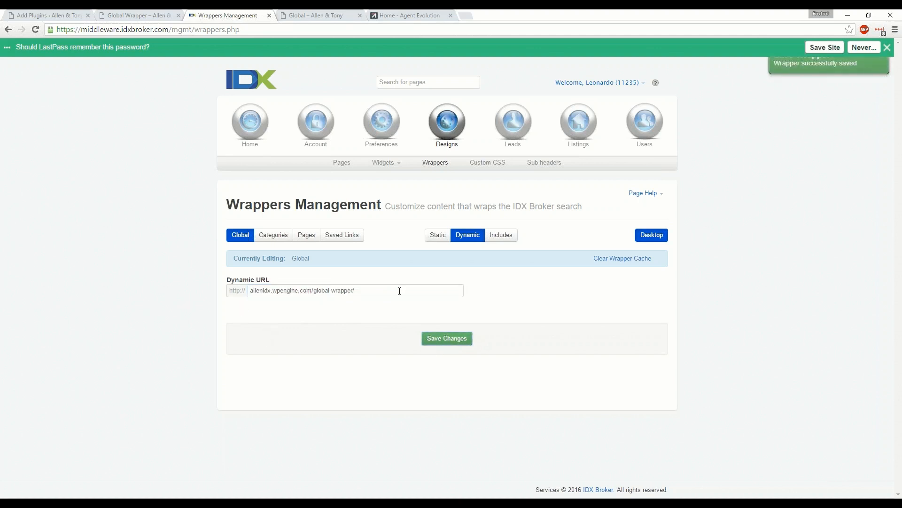
Reload the Advanced Search page and examine the Global Wrapper title, featured listings and layout around the search form
left_click(313, 13)
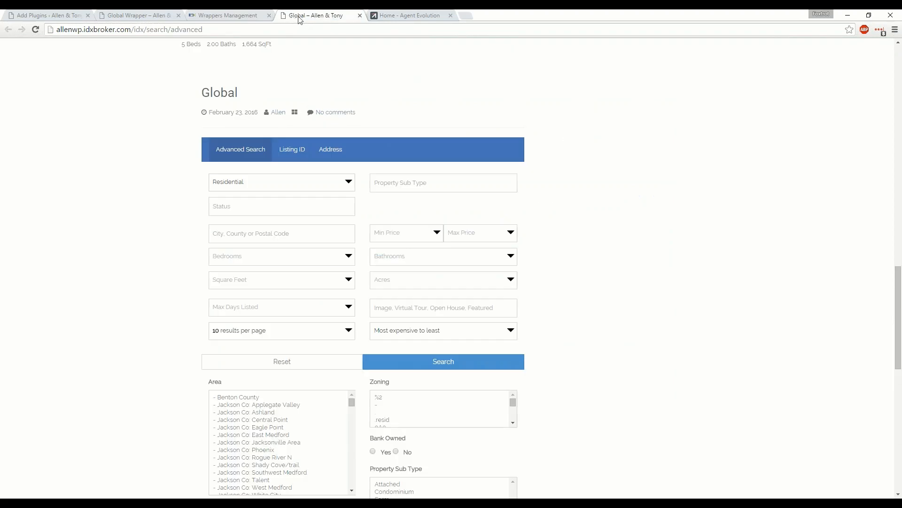
key("F5")
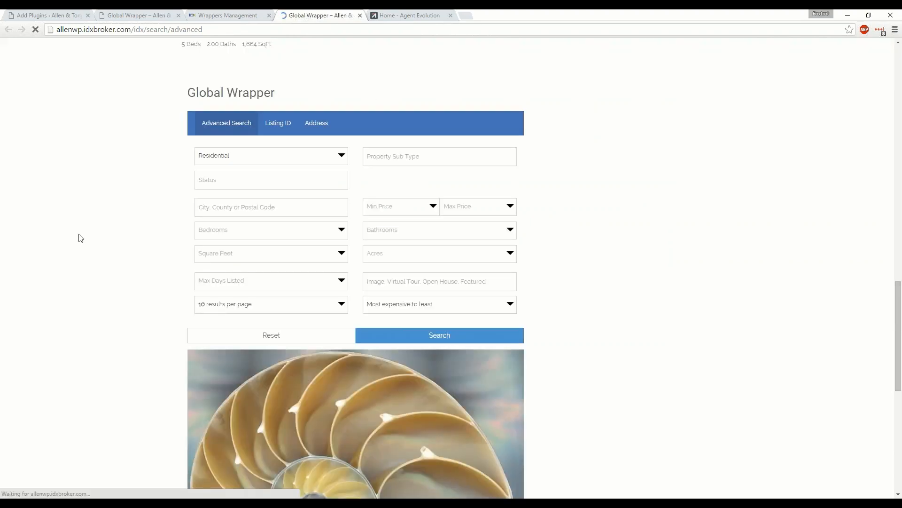
scroll(112, 280, "up", 8)
scroll(113, 281, "up", 13)
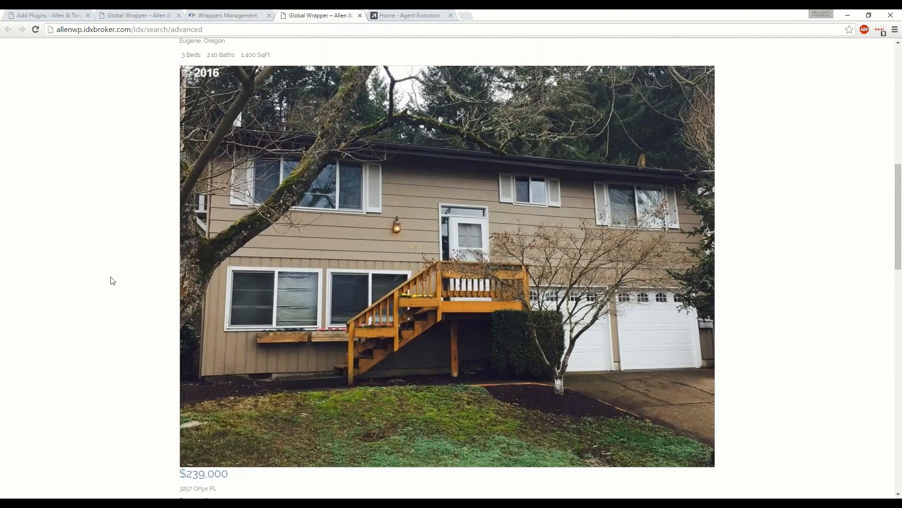
scroll(329, 268, "down", 11)
scroll(307, 257, "down", 6)
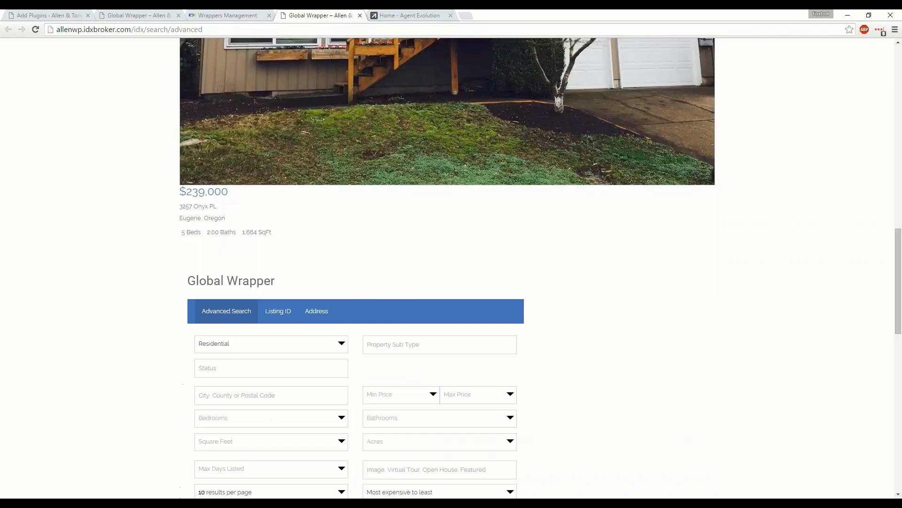
left_click_drag(188, 281, 411, 274)
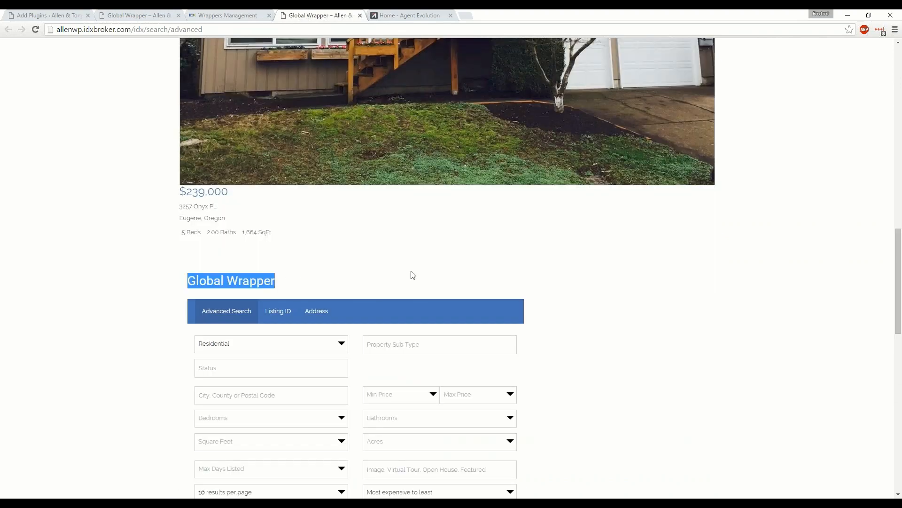
scroll(411, 274, "down", 5)
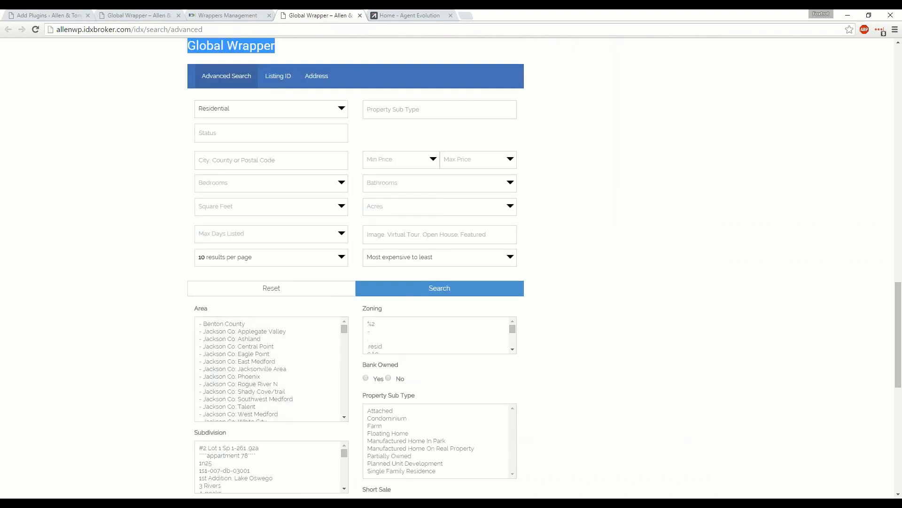
scroll(134, 284, "down", 9)
scroll(176, 362, "up", 16)
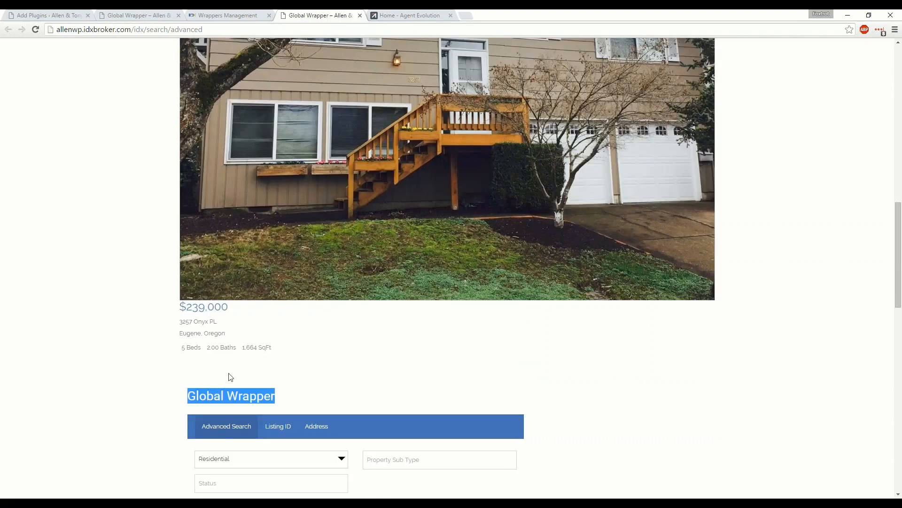
left_click(249, 15)
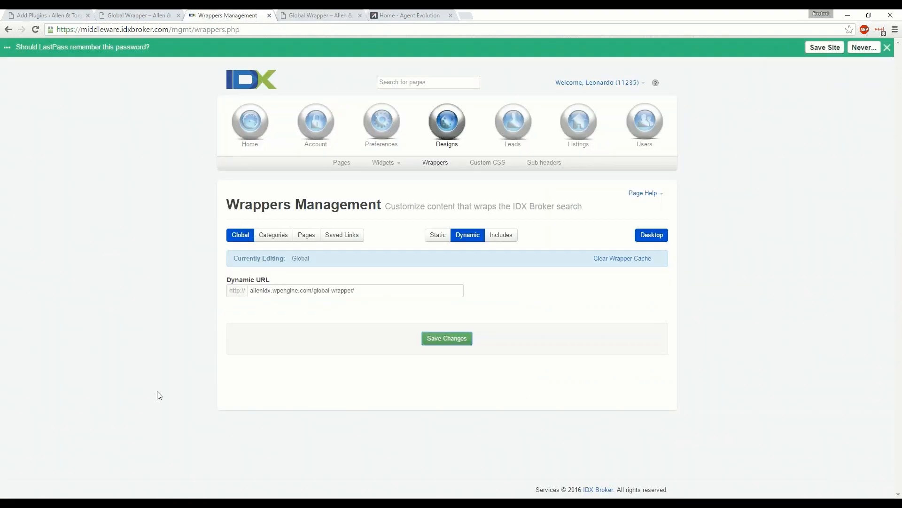
left_click(125, 12)
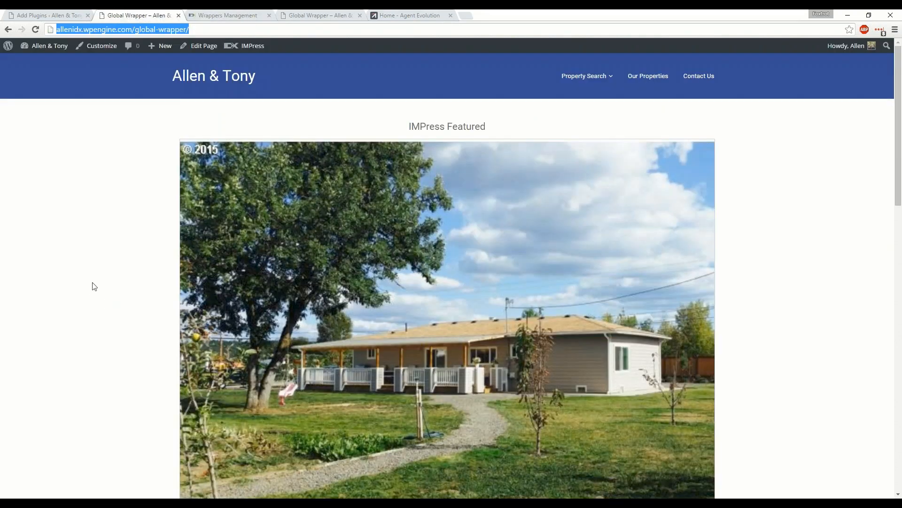
Return to the WordPress admin and publish a new page titled "Community 1" with no content
left_click(44, 15)
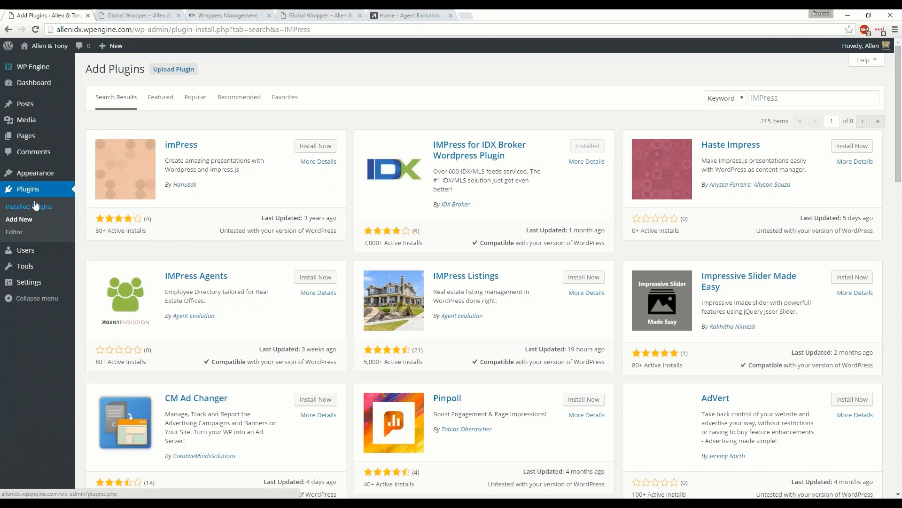
mouse_move(27, 140)
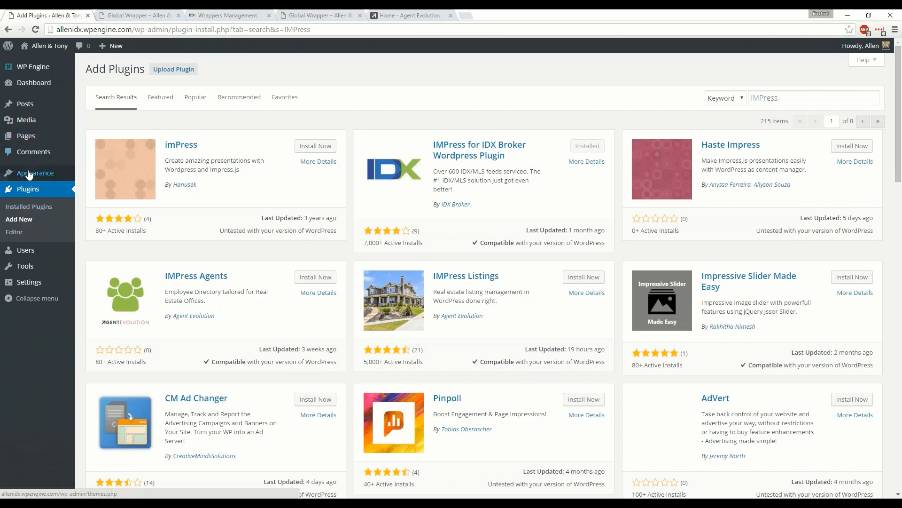
left_click(90, 154)
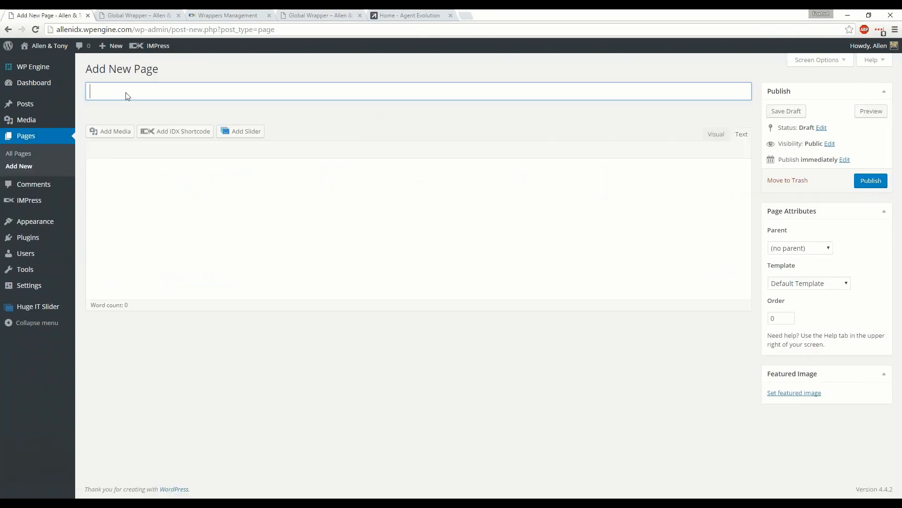
left_click(162, 94)
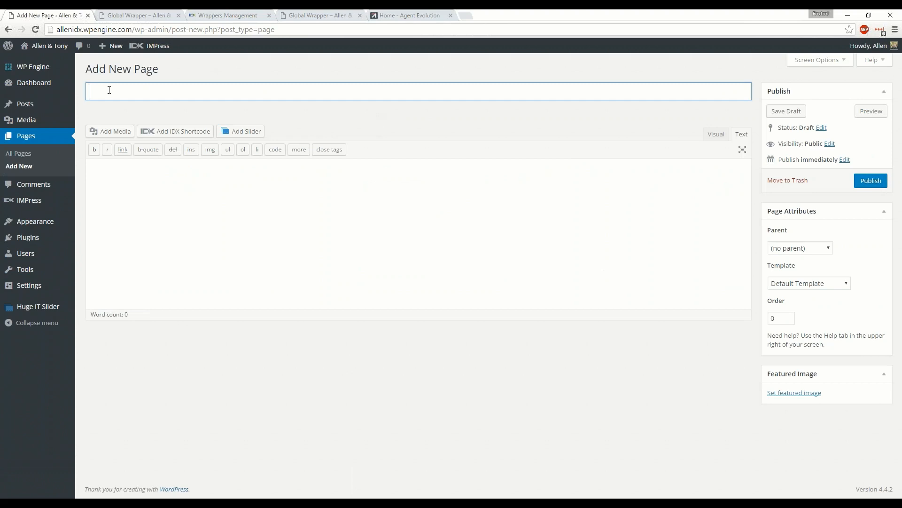
type("Community 1")
left_click(278, 227)
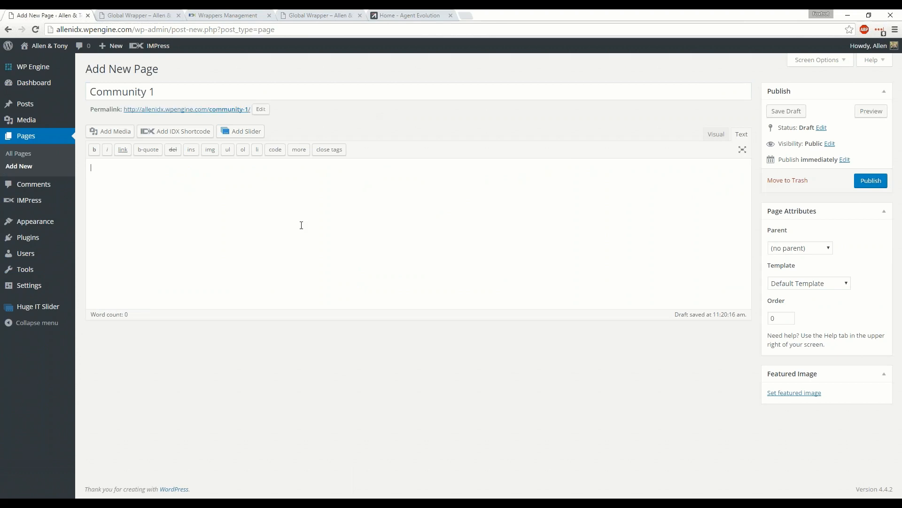
left_click(871, 180)
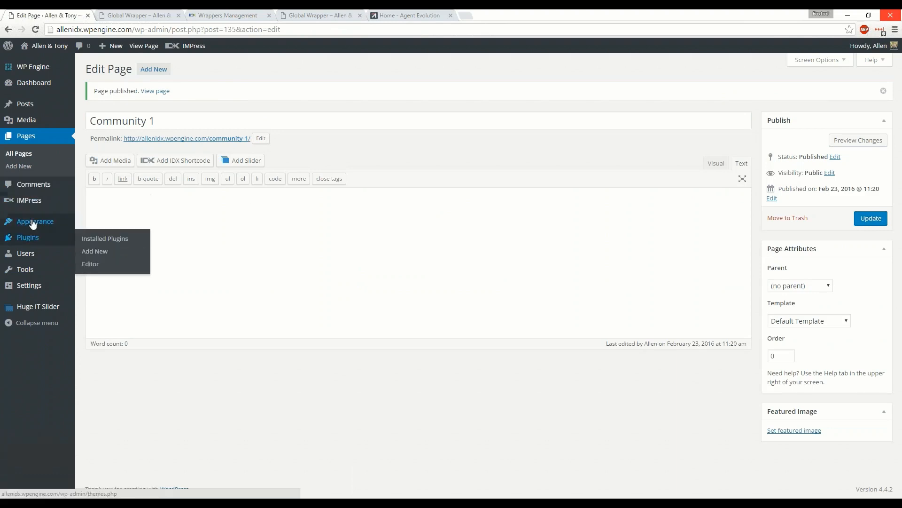
Open the WordPress widget settings and add an untitled IDX Featured Showcase widget to the Top 1 area above IMPress Property Showcase
mouse_move(33, 224)
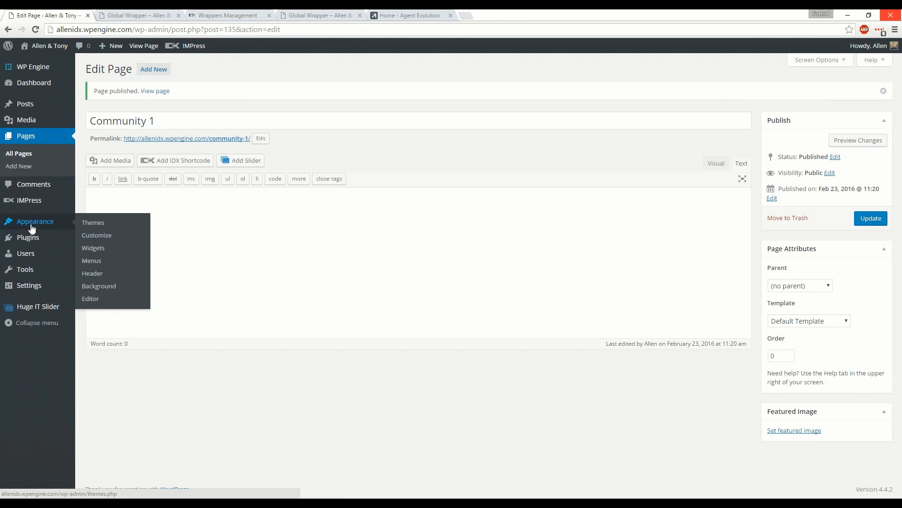
left_click(91, 252)
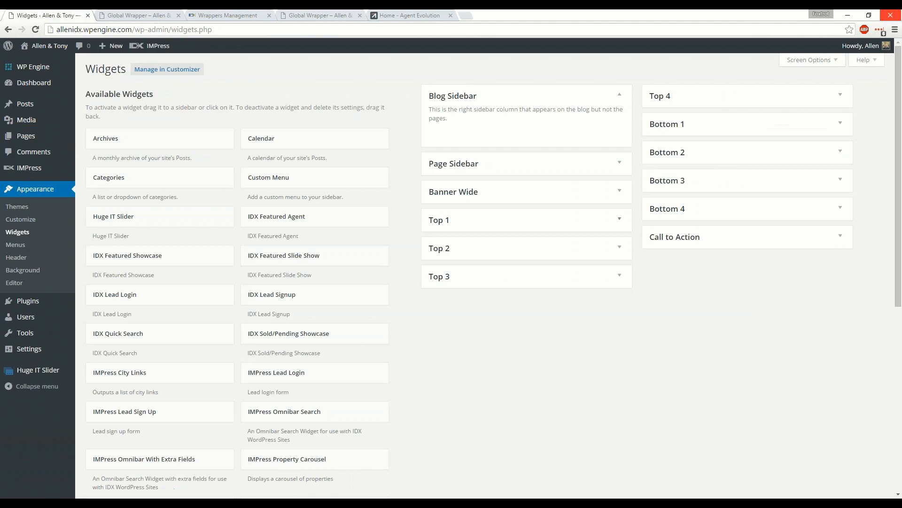
left_click(620, 221)
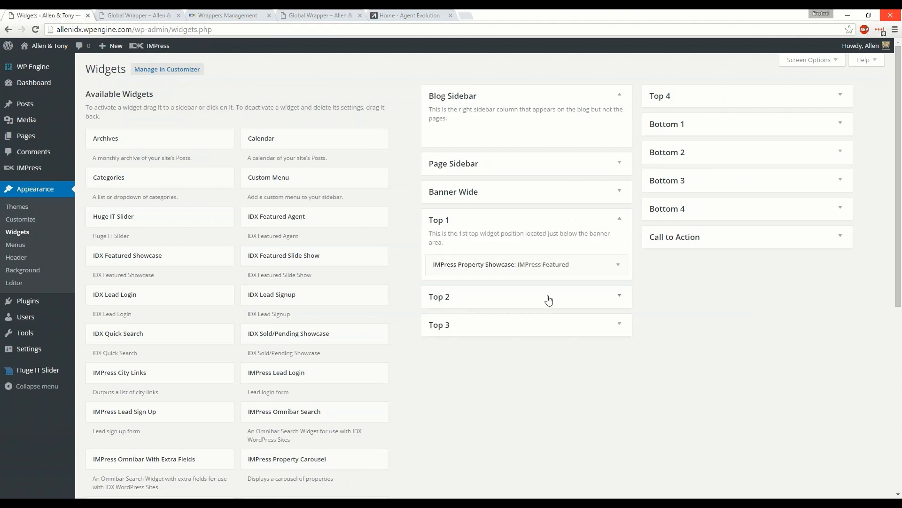
scroll(533, 266, "down", 2)
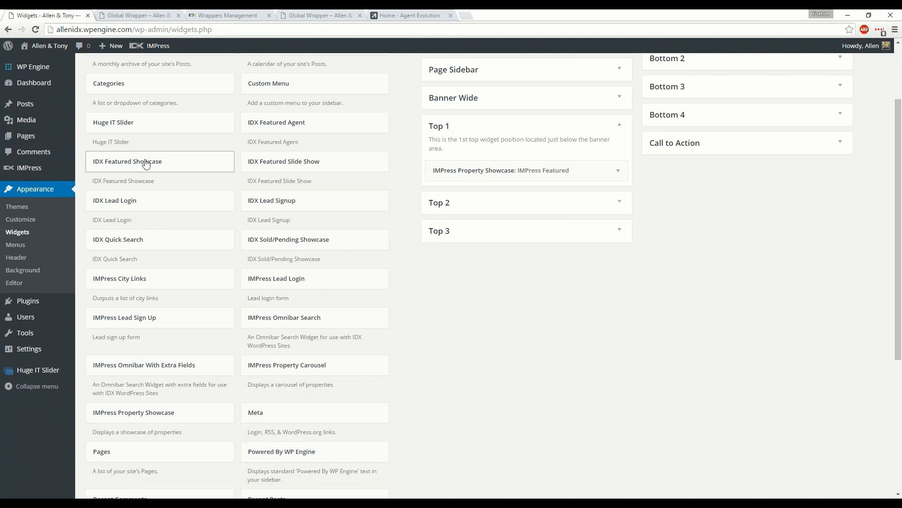
left_click_drag(146, 162, 493, 168)
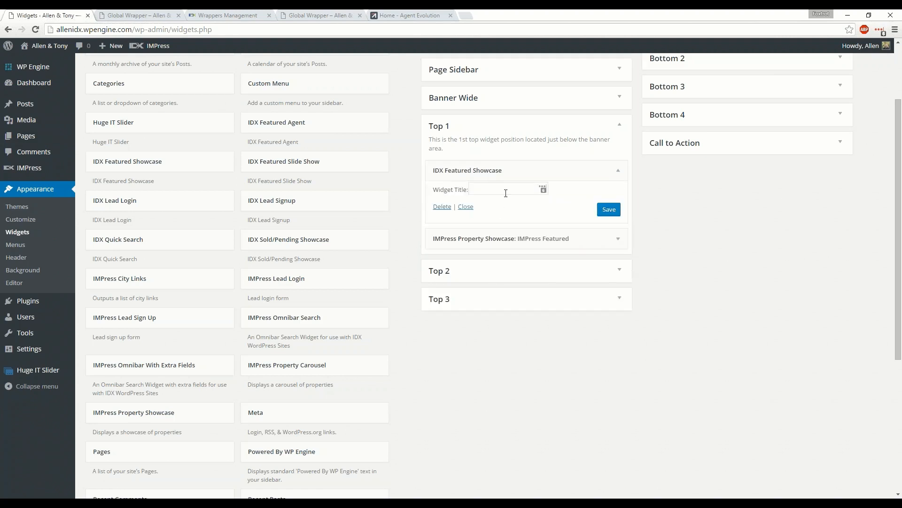
left_click(481, 190)
left_click(444, 195)
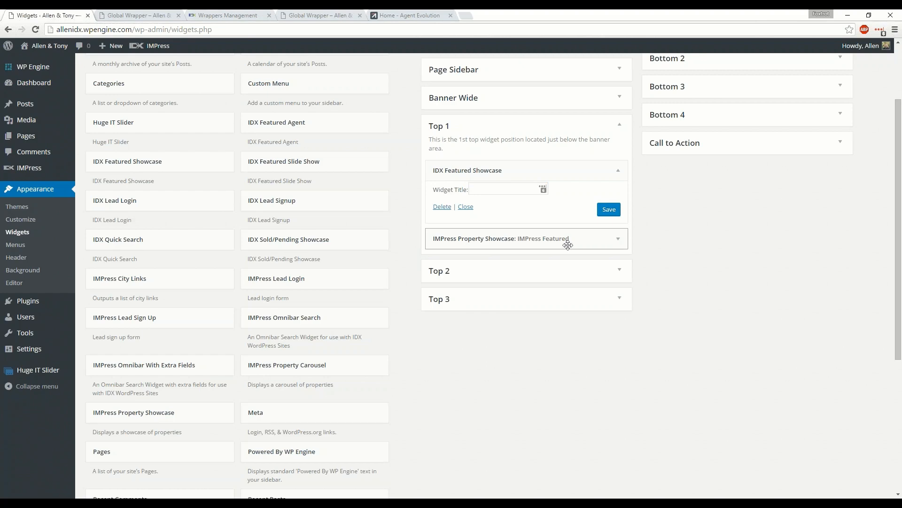
Limit the IMPress Property Showcase widget to a maximum of 25 listings, and save both it and the IDX Featured Showcase widget
left_click(619, 239)
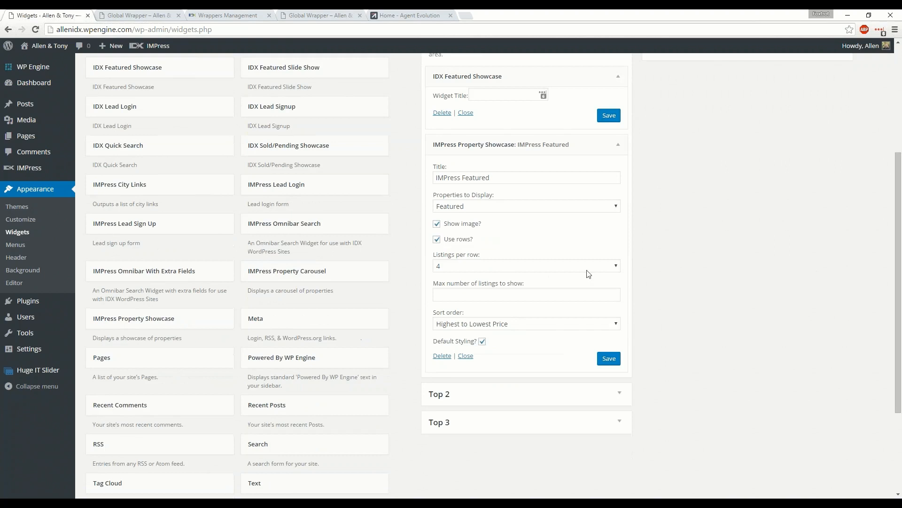
left_click(616, 266)
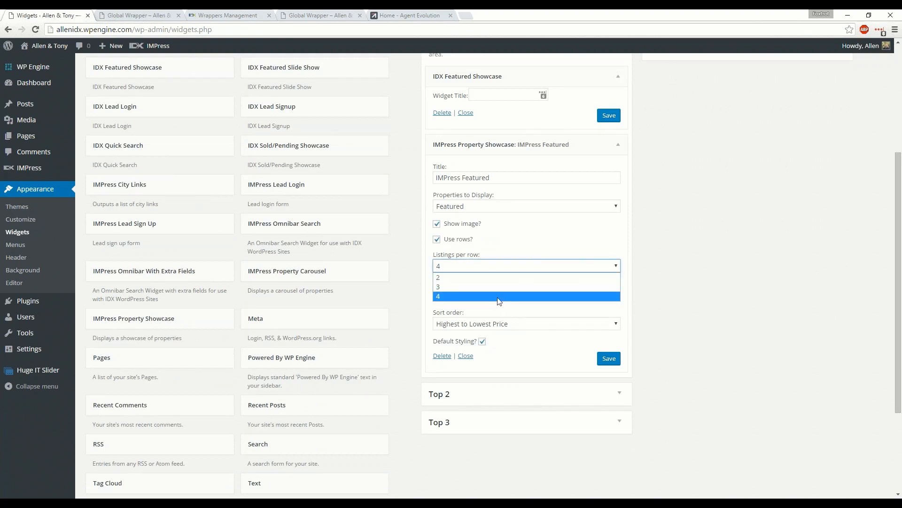
left_click(484, 312)
left_click(588, 295)
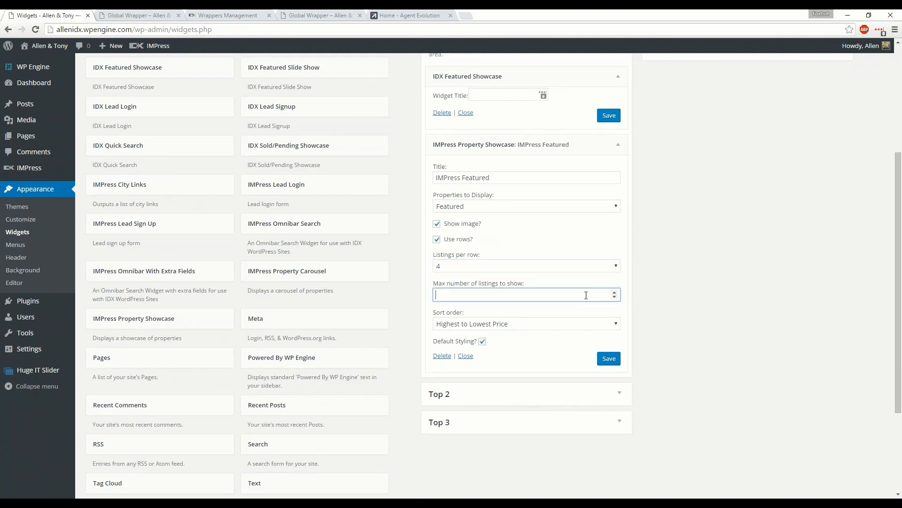
type("25")
left_click(544, 367)
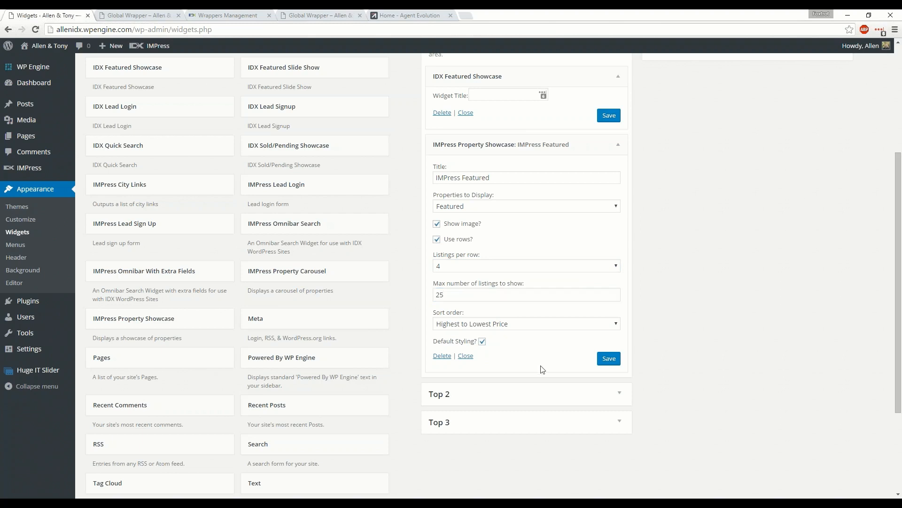
left_click(612, 359)
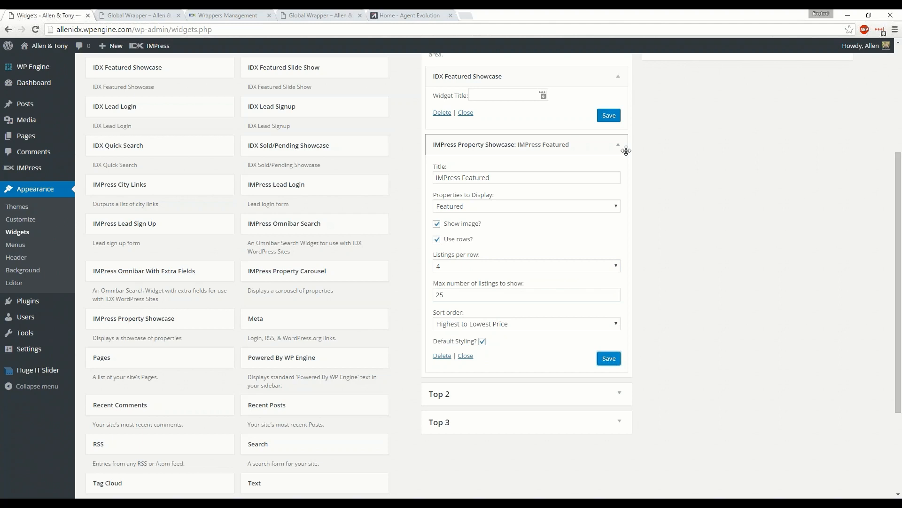
left_click(609, 116)
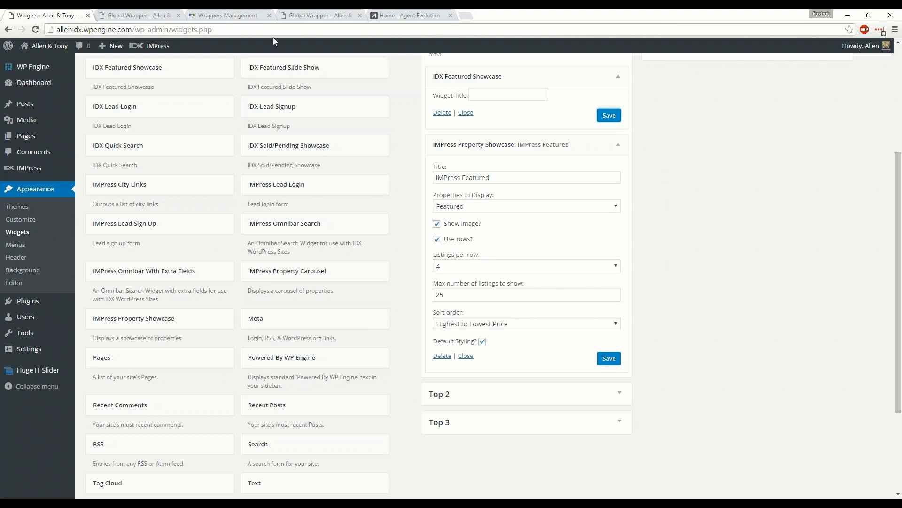
Switch to the IDX Broker control panel and start a new saved link based on the Advanced Search page
left_click(241, 14)
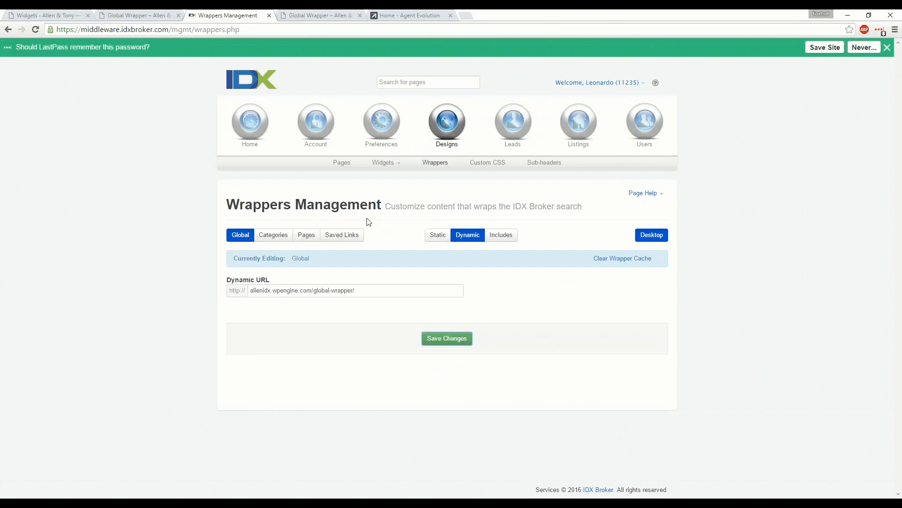
mouse_move(382, 122)
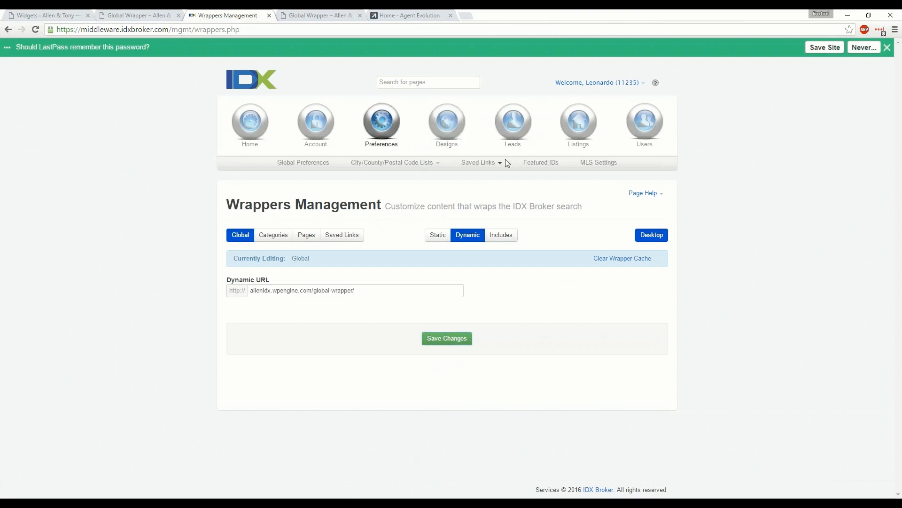
mouse_move(503, 163)
left_click(487, 187)
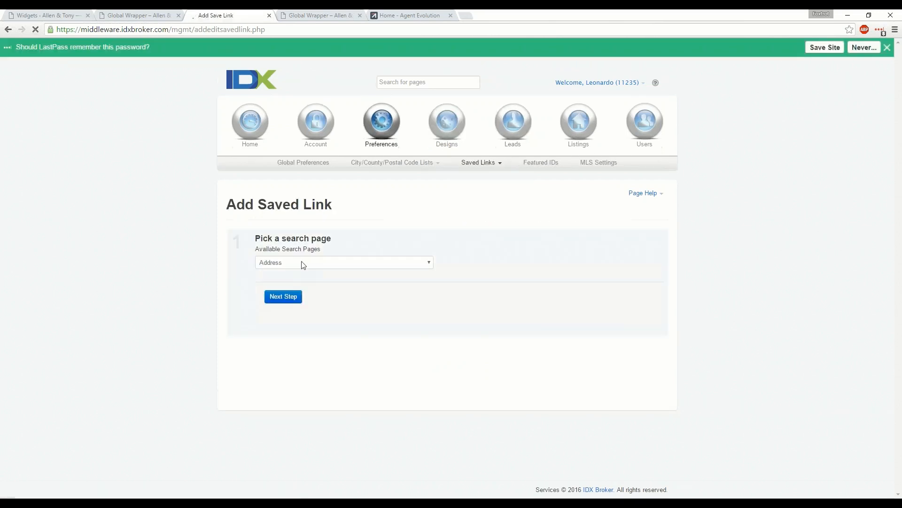
left_click(303, 264)
left_click(302, 288)
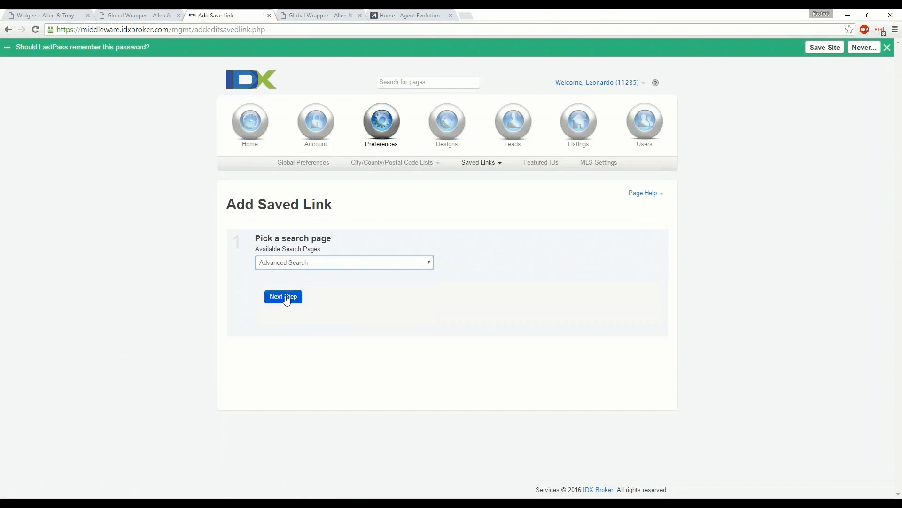
left_click(284, 296)
Restrict the saved link's search criteria to a minimum price of $100,000 and a maximum price of $200,000
scroll(386, 343, "down", 1)
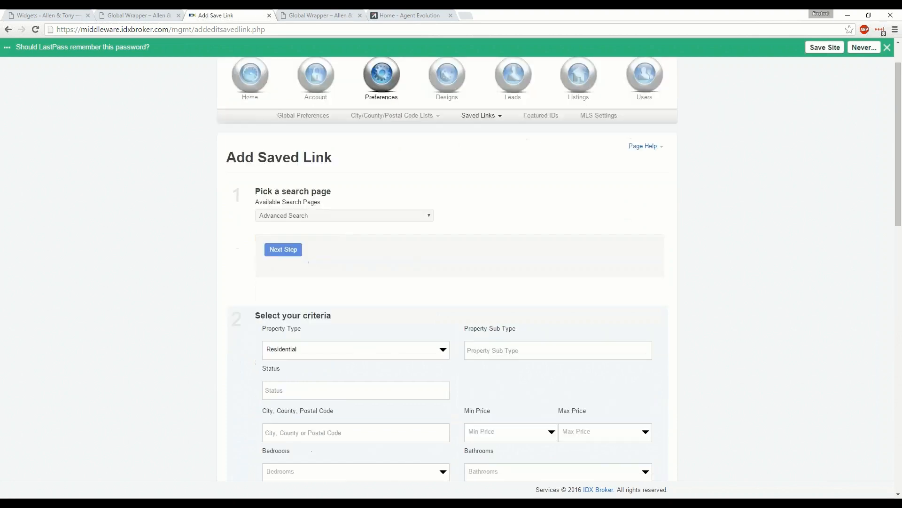
scroll(183, 376, "down", 3)
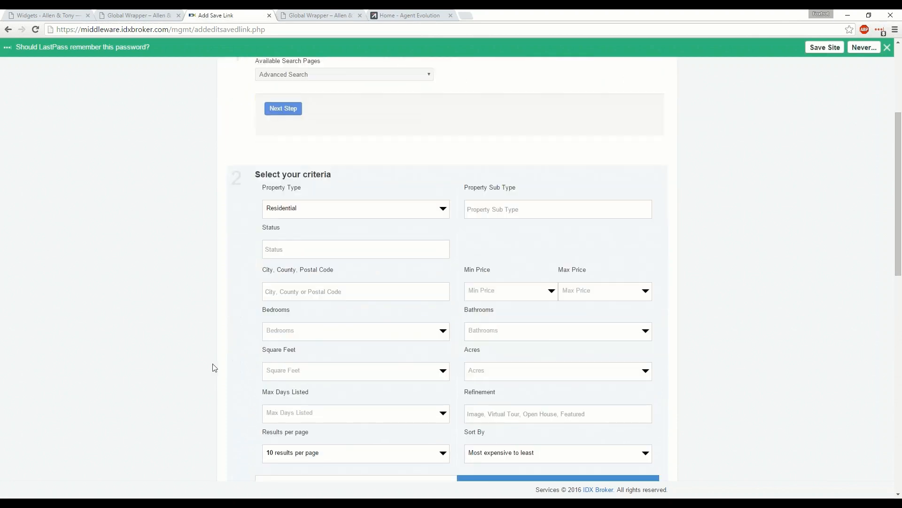
scroll(161, 348, "down", 2)
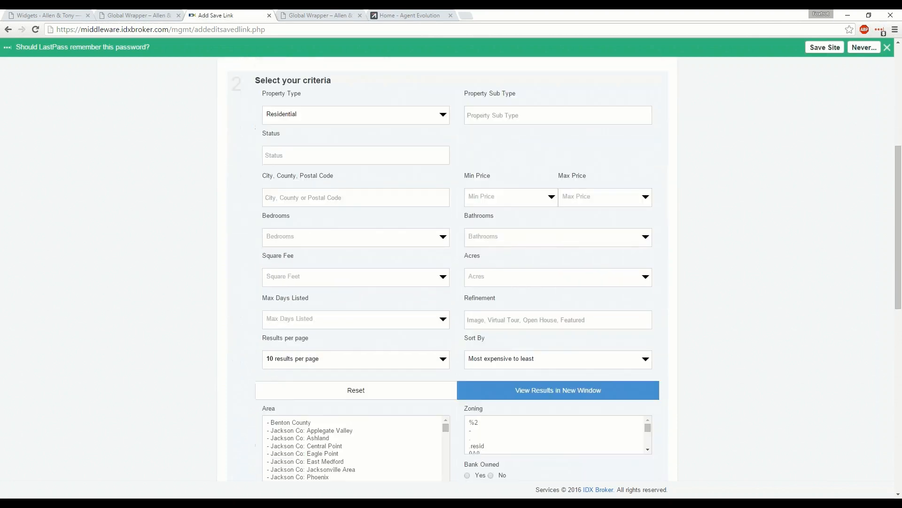
left_click(493, 193)
type("100")
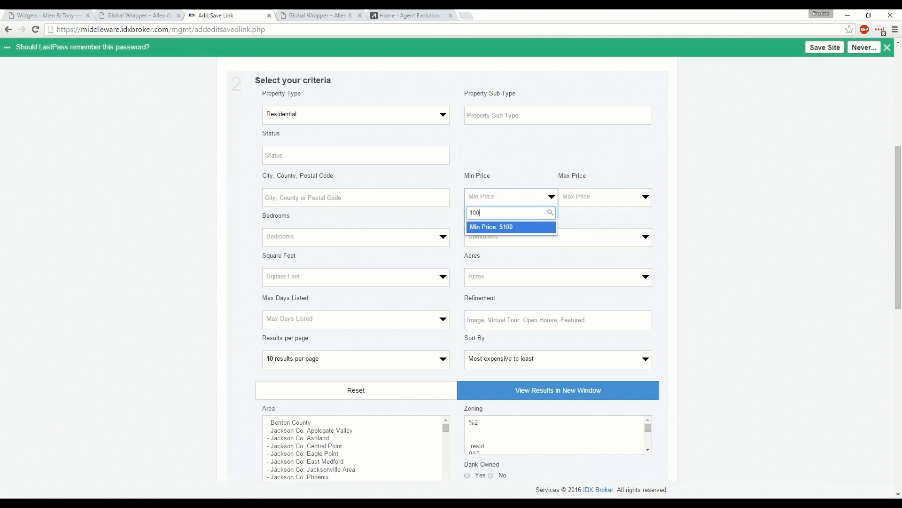
type(",000")
key("Return")
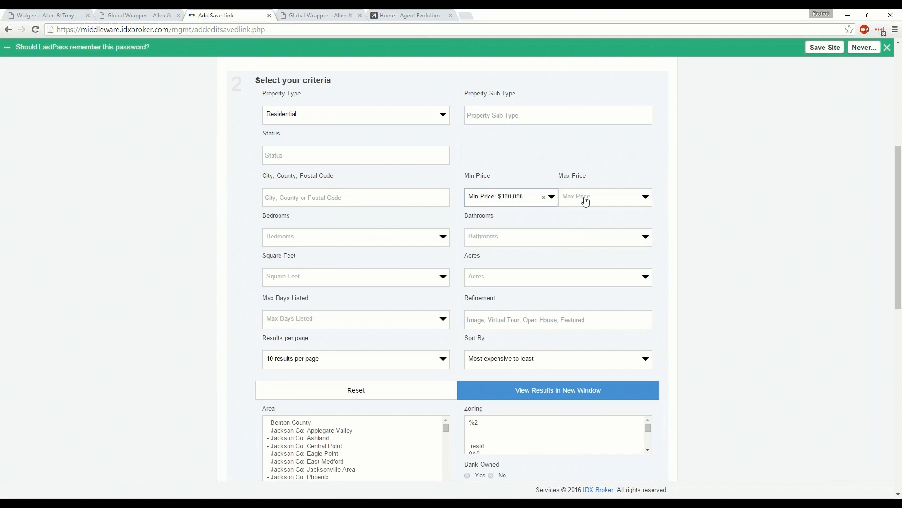
left_click(585, 201)
type("200000")
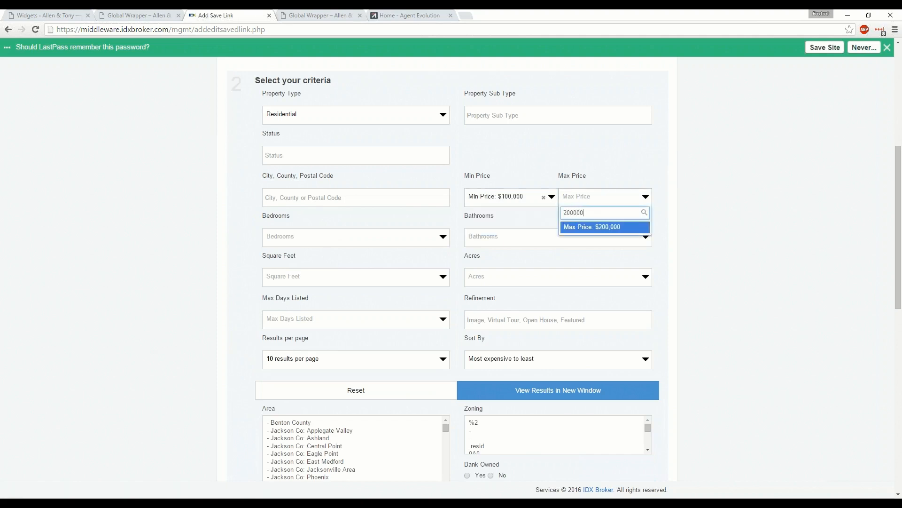
left_click(608, 229)
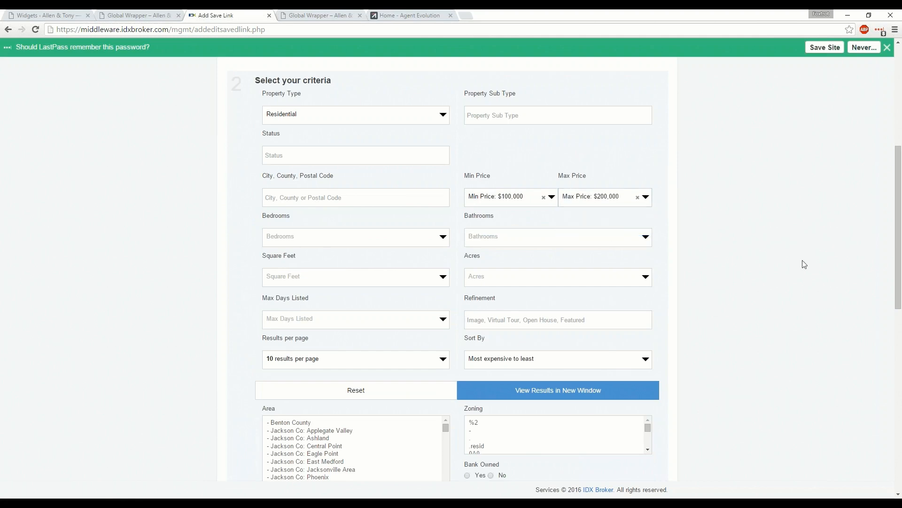
Accept the remaining search criteria as they are and title the saved link's page "Community 1"
scroll(804, 264, "down", 4)
scroll(155, 308, "down", 2)
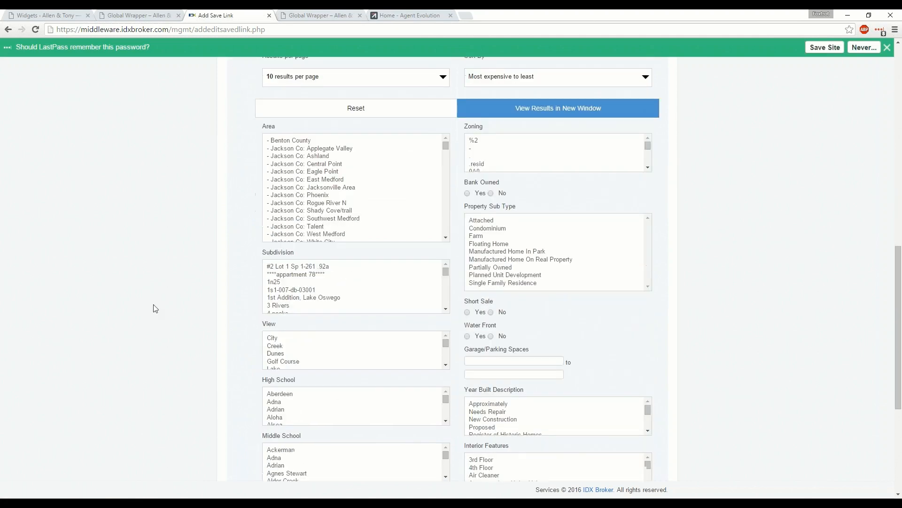
scroll(155, 308, "down", 2)
scroll(157, 310, "down", 2)
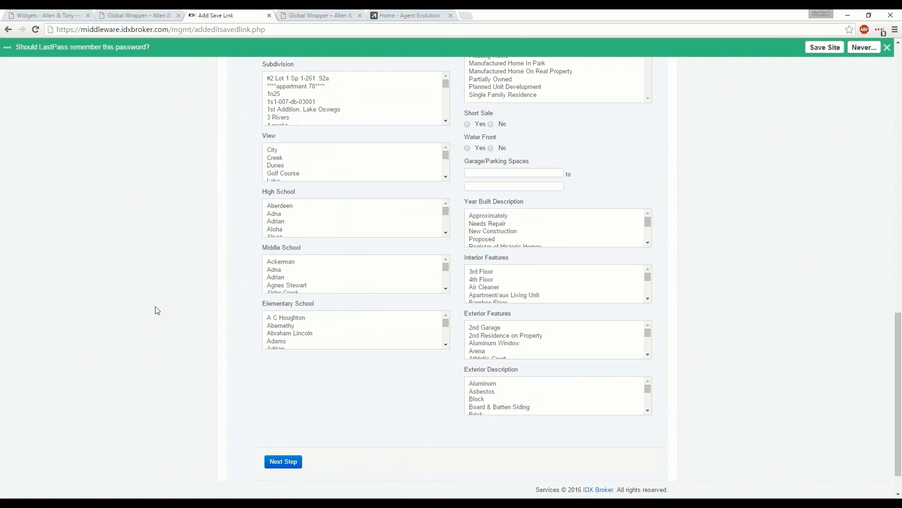
scroll(157, 310, "down", 1)
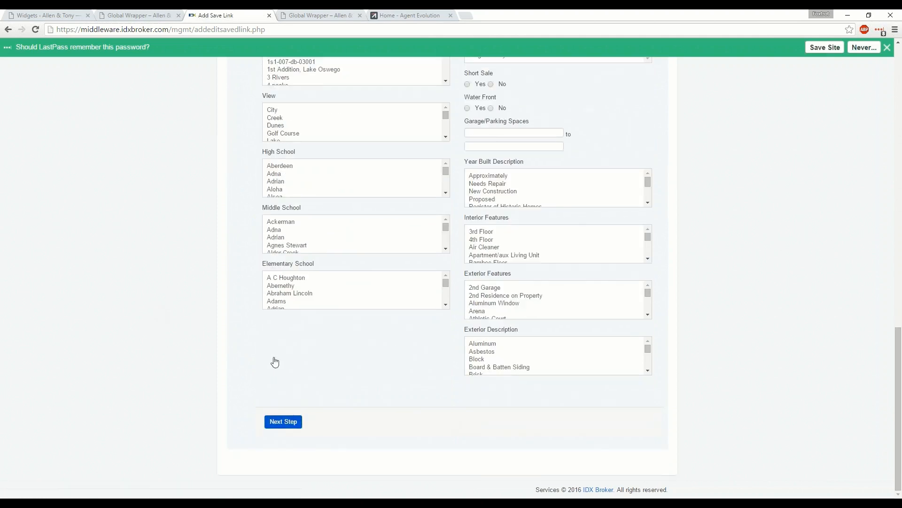
left_click(283, 421)
left_click(307, 104)
type("C")
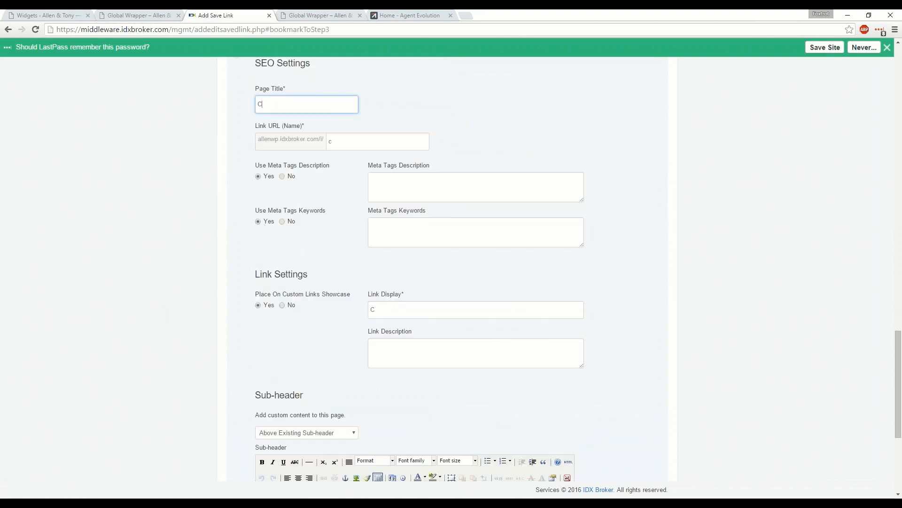
type("ommunity 1")
Disable meta tags description, meta tags keywords and custom links showcase placement, and save the link, returning to the saved links management
left_click(282, 177)
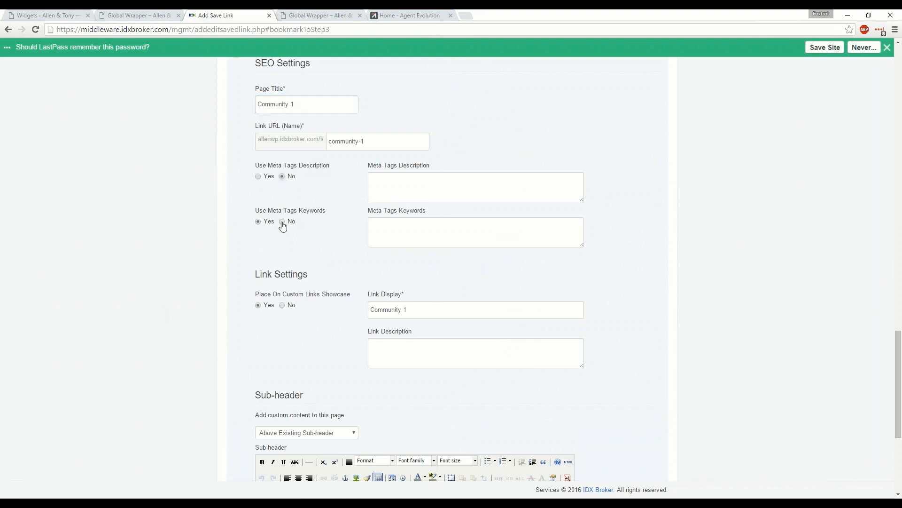
left_click(282, 221)
left_click(282, 305)
scroll(216, 353, "down", 5)
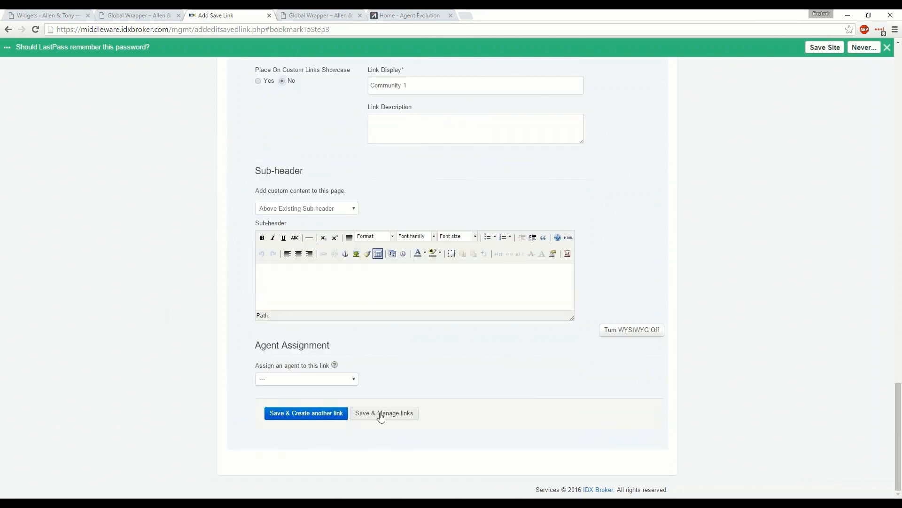
left_click(380, 413)
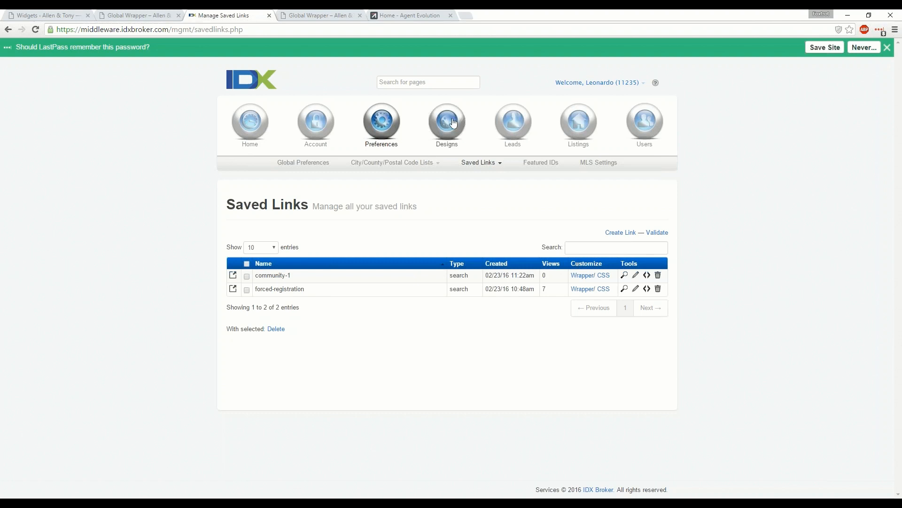
Start a new Showcase widget that features properties from a Custom Search using the Advanced Search page
mouse_move(452, 123)
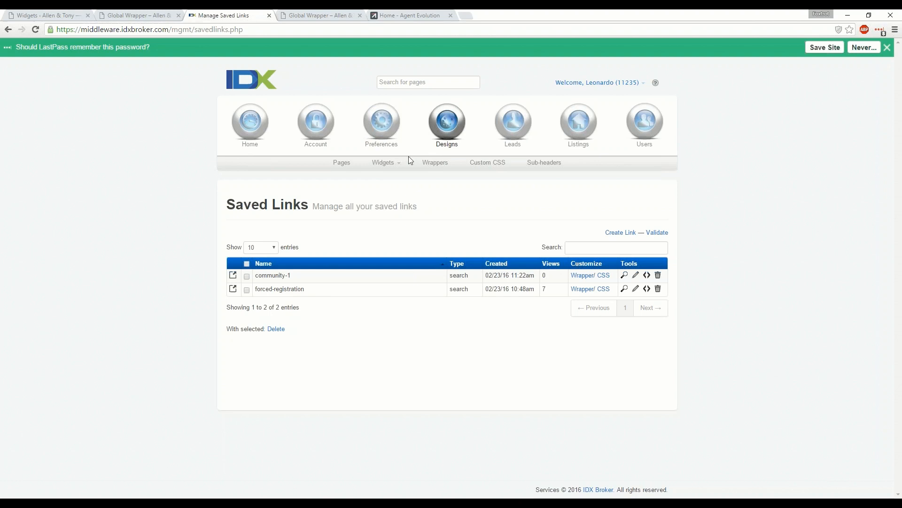
left_click(384, 163)
left_click(390, 188)
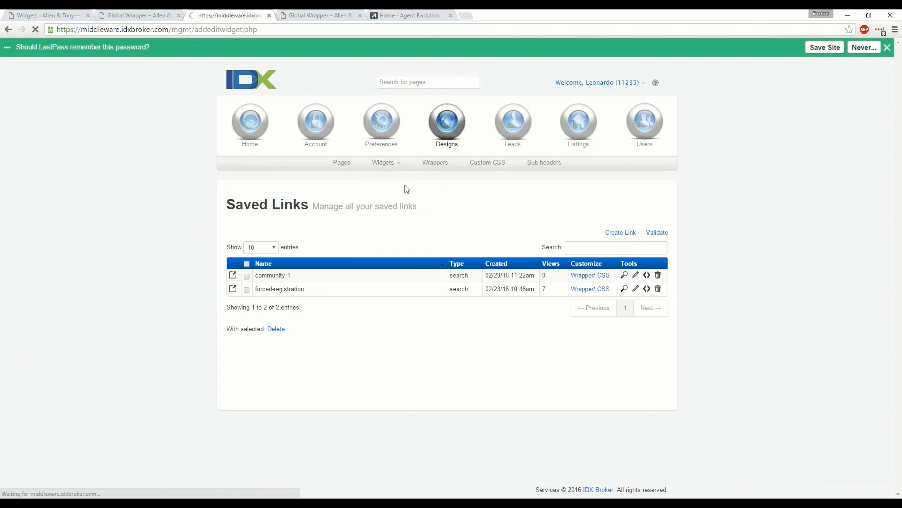
left_click(320, 264)
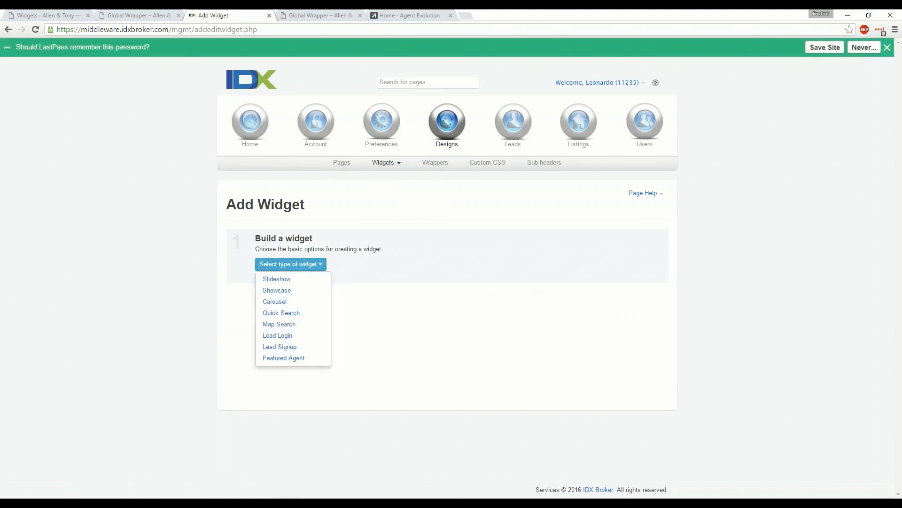
left_click(282, 291)
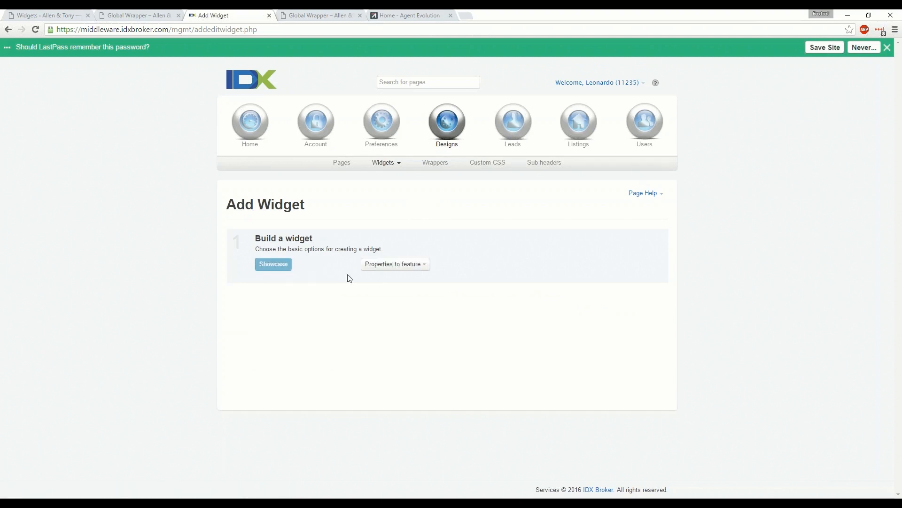
left_click(394, 265)
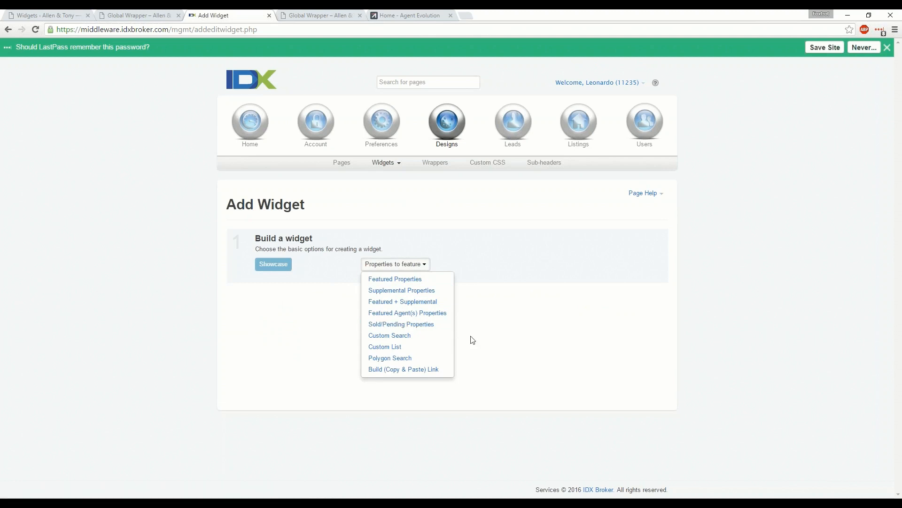
left_click(400, 335)
left_click(552, 264)
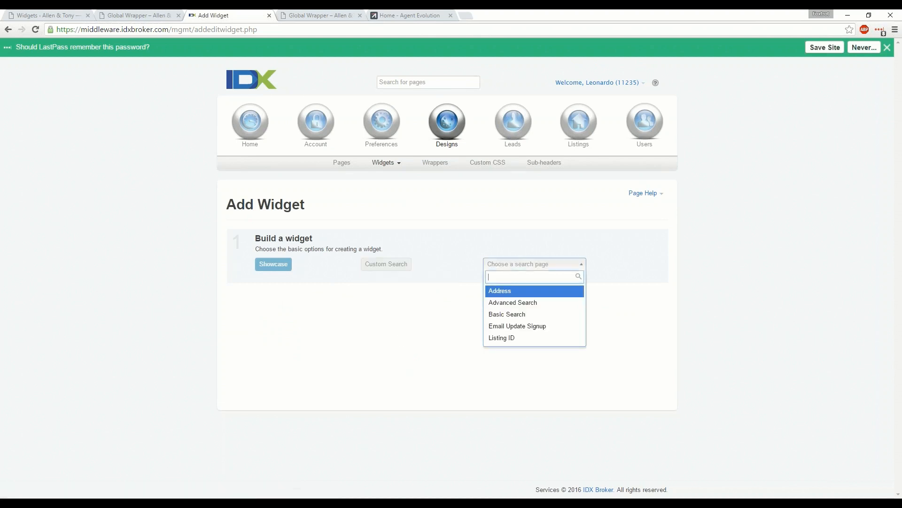
left_click(535, 303)
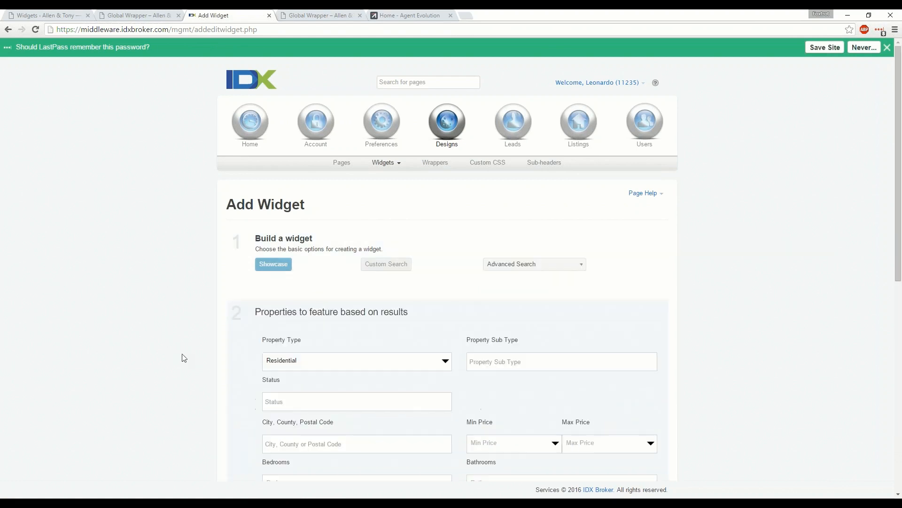
Limit the showcase widget's featured properties to prices from $100,000 to $200,000
scroll(258, 357, "down", 5)
left_click(494, 207)
type("1")
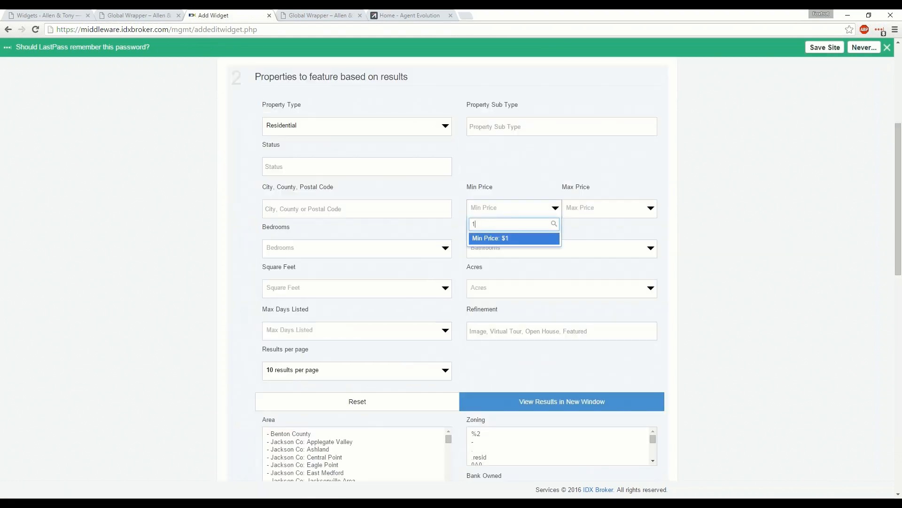
type("00000")
key("Return")
left_click(597, 210)
type("200")
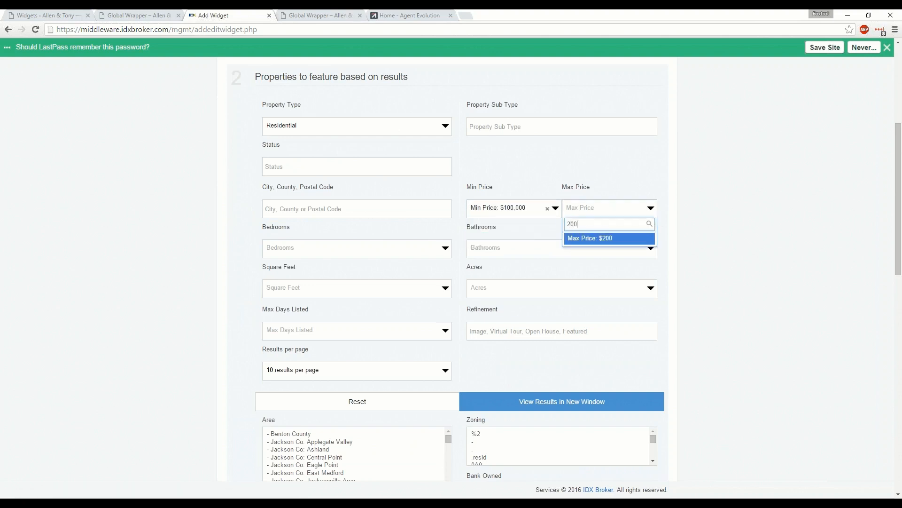
type("000")
left_click(597, 238)
Make the showcase widget responsive, name it "Community 1" and sort its listings from lowest to highest price
scroll(748, 273, "down", 2)
scroll(750, 272, "down", 12)
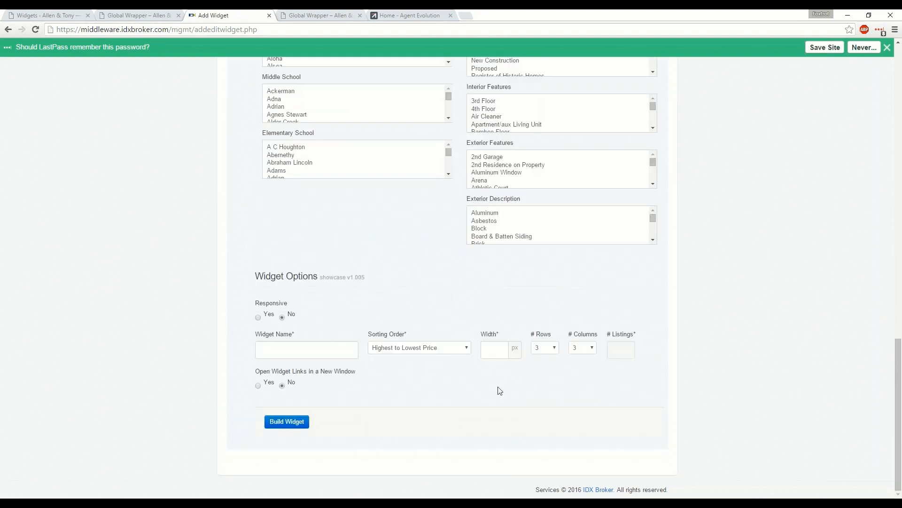
left_click(258, 317)
left_click(272, 349)
type("Community 1")
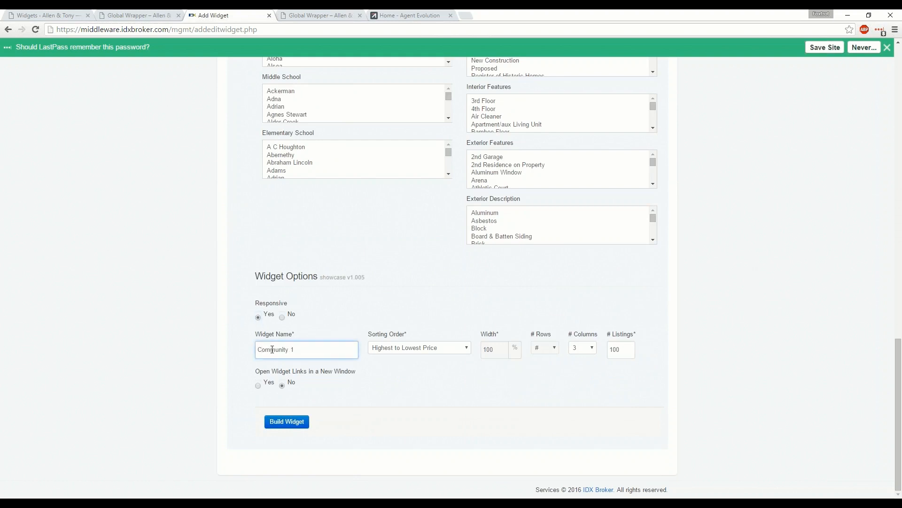
left_click(447, 348)
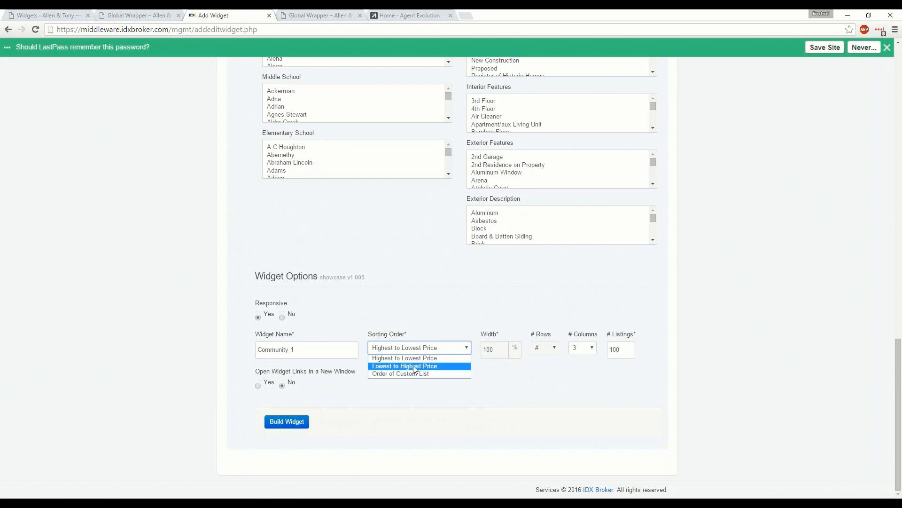
left_click(413, 365)
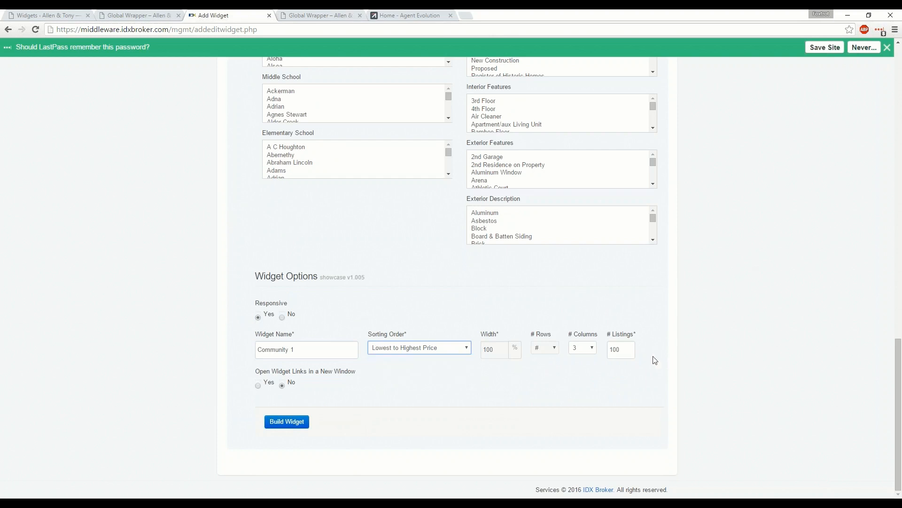
Set the widget to 4 columns and 4 listings, build it, and return to the widgets list
left_click(590, 349)
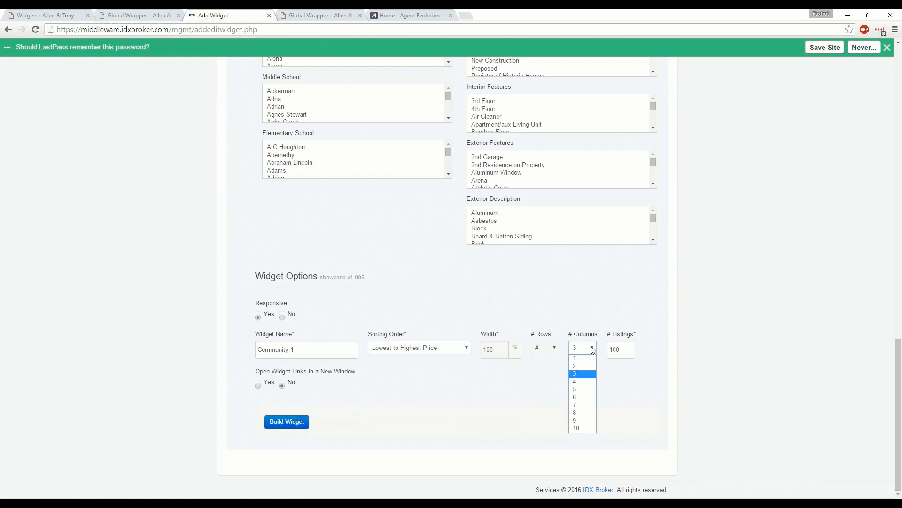
left_click(583, 381)
double_click(617, 349)
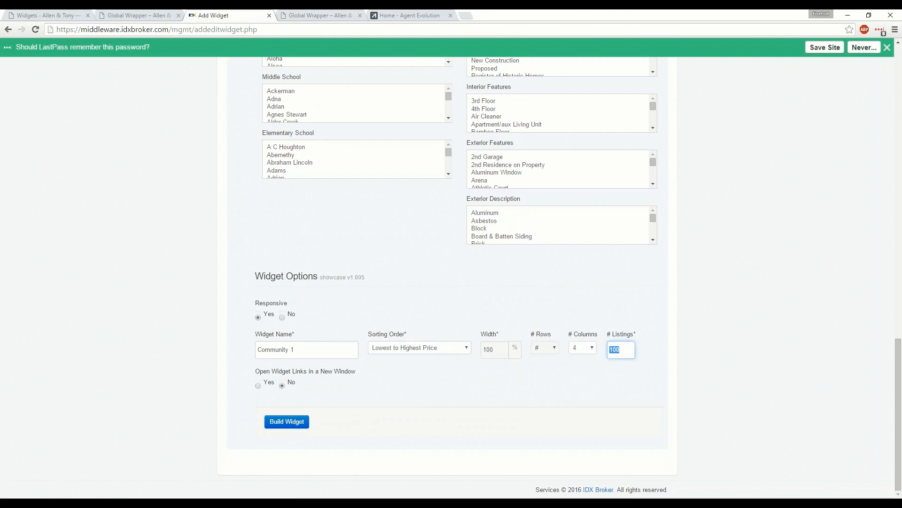
type("4")
left_click(288, 422)
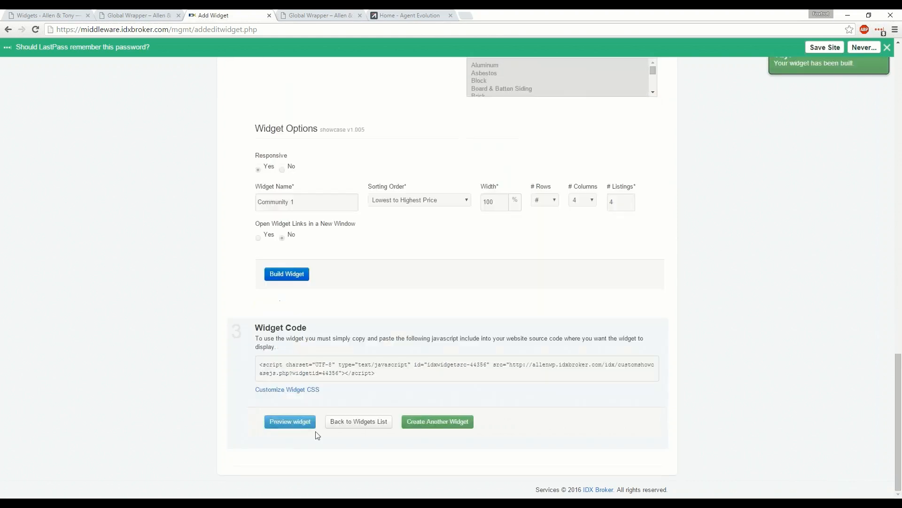
left_click(360, 422)
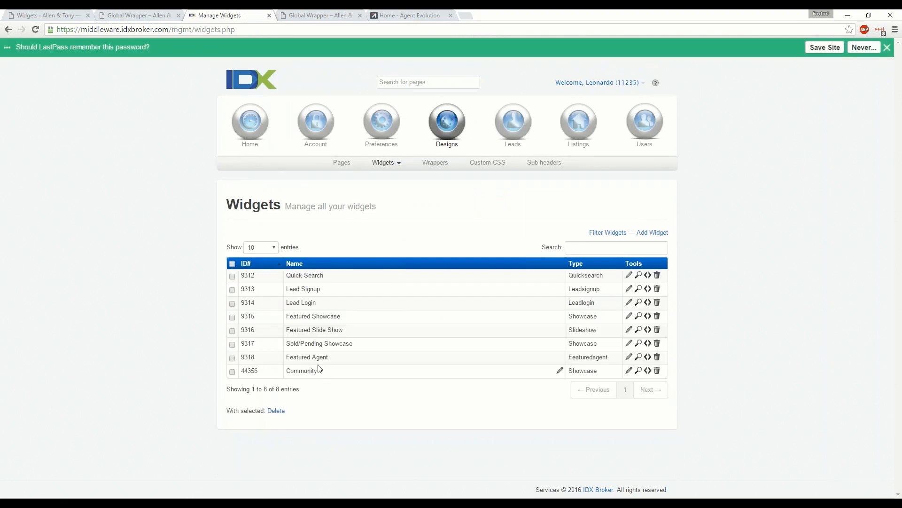
Switch to the WordPress admin and refresh the plugin options in the IMPress initial settings
left_click(42, 19)
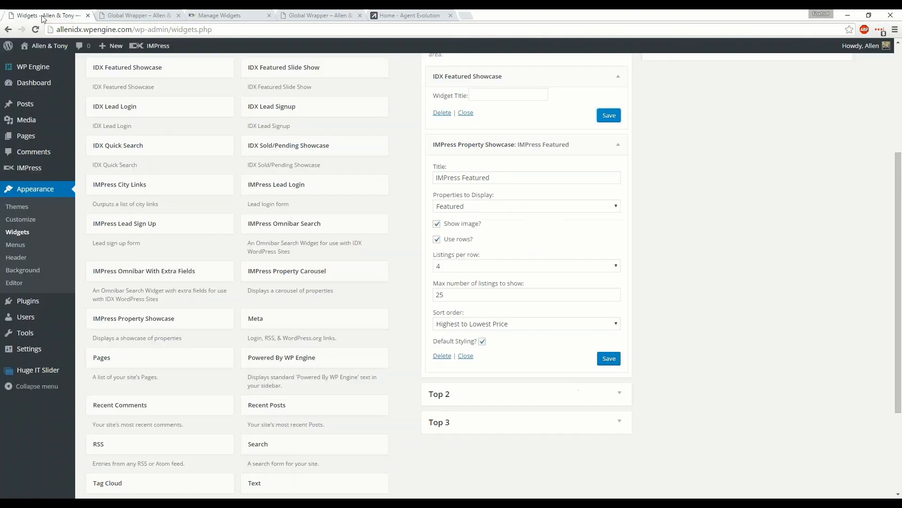
scroll(162, 376, "down", 2)
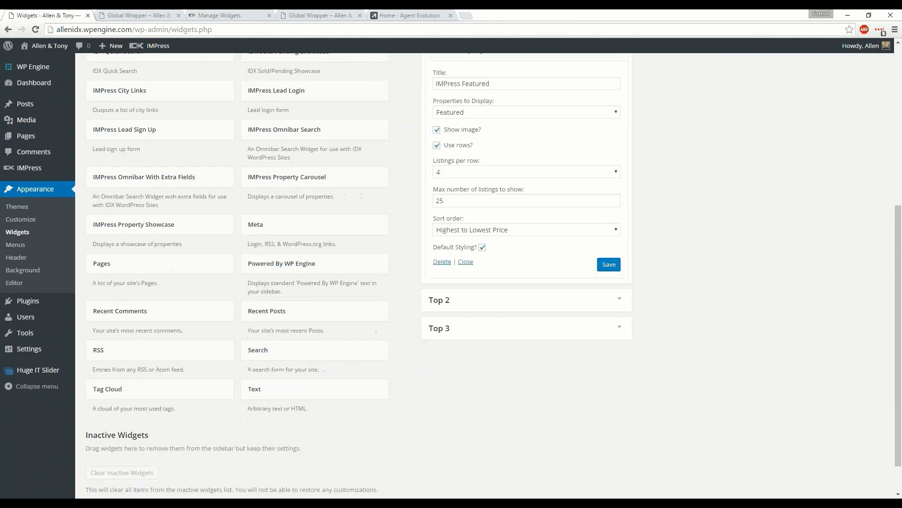
scroll(162, 376, "up", 3)
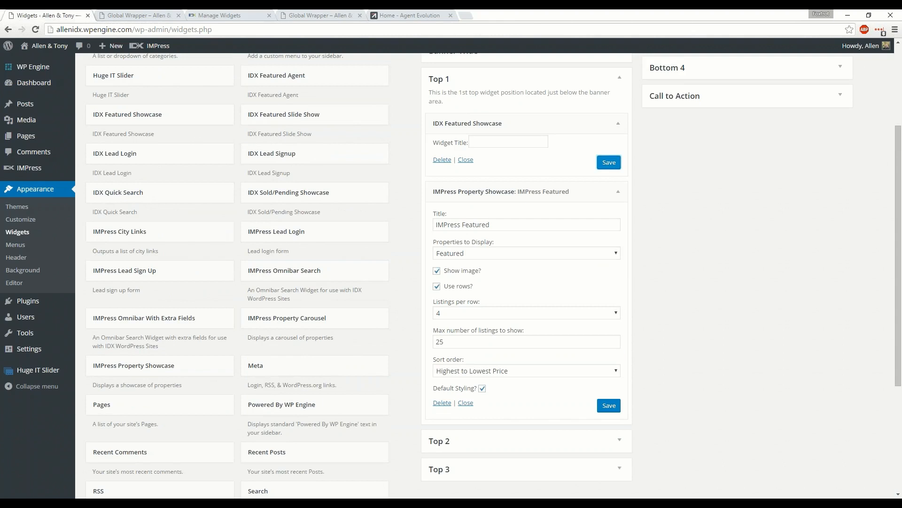
mouse_move(42, 168)
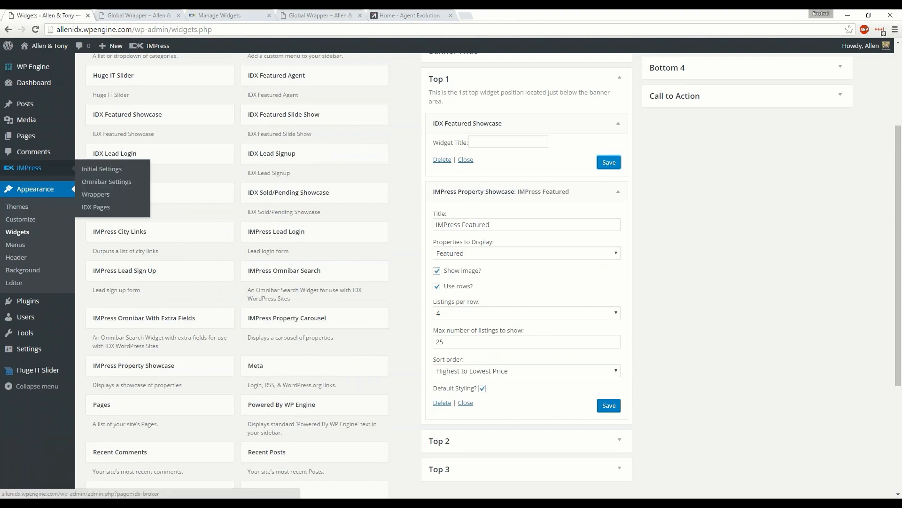
left_click(100, 170)
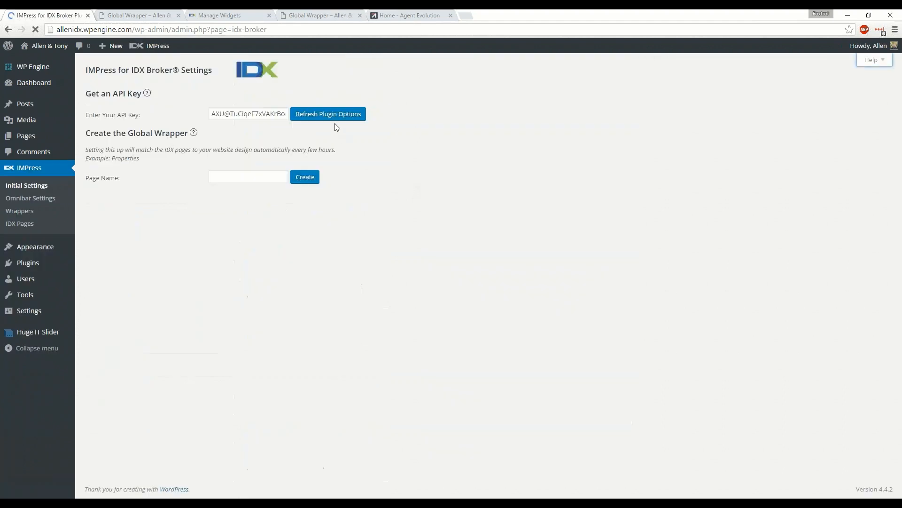
left_click(331, 116)
Switch to the IDX Broker dashboard and examine the API traffic, expanding the graph for the widgetsrc method
left_click(226, 15)
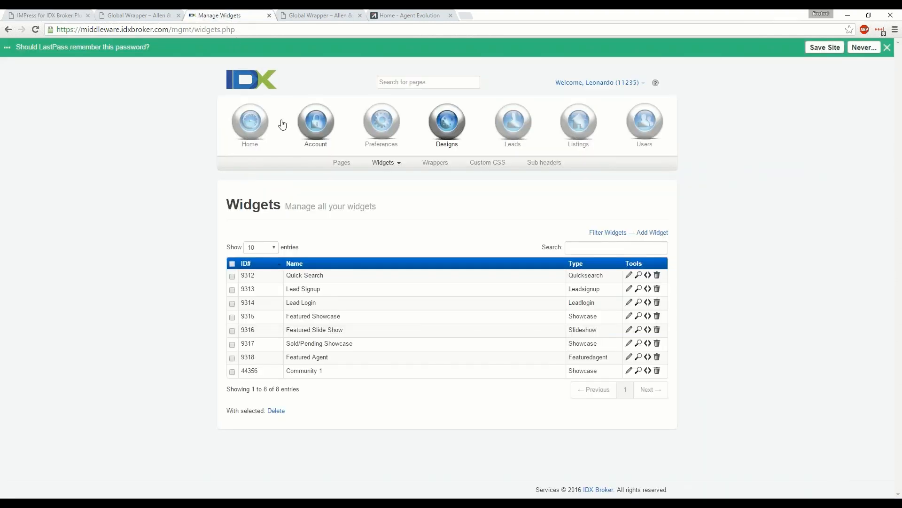
left_click(257, 125)
left_click(531, 164)
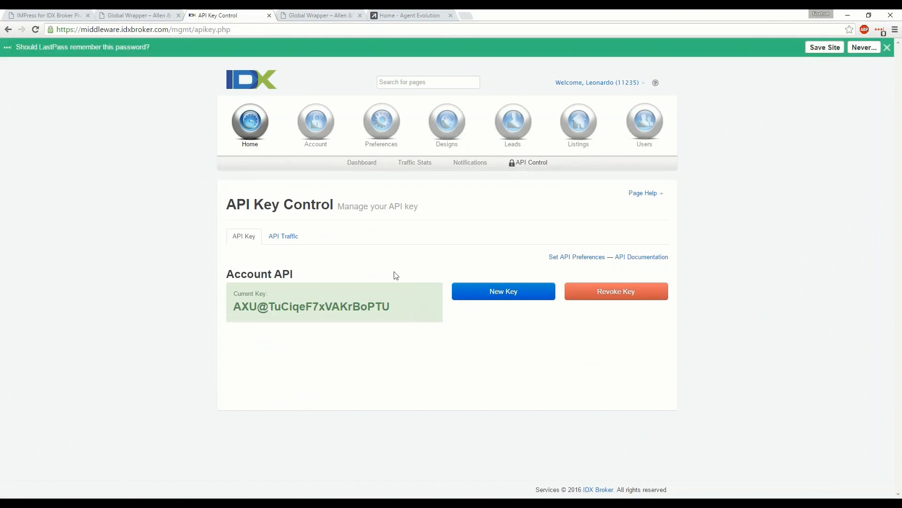
left_click(281, 238)
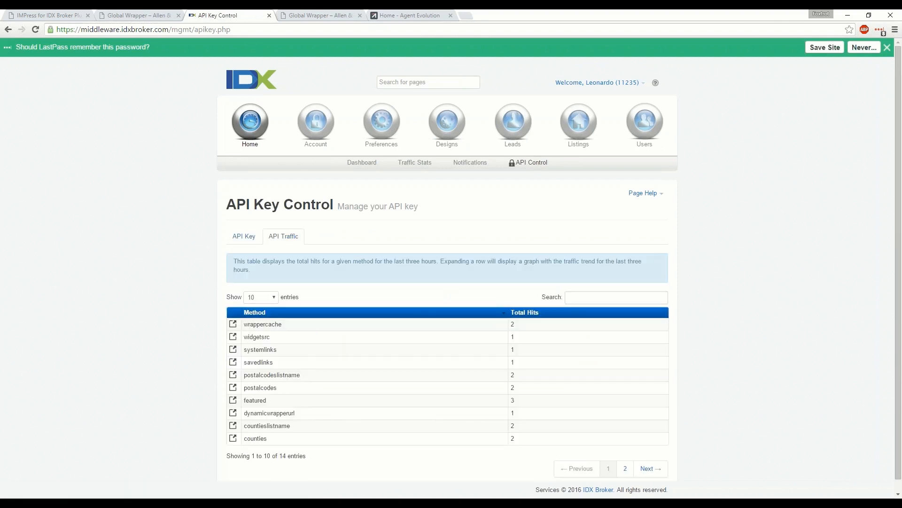
scroll(499, 387, "down", 1)
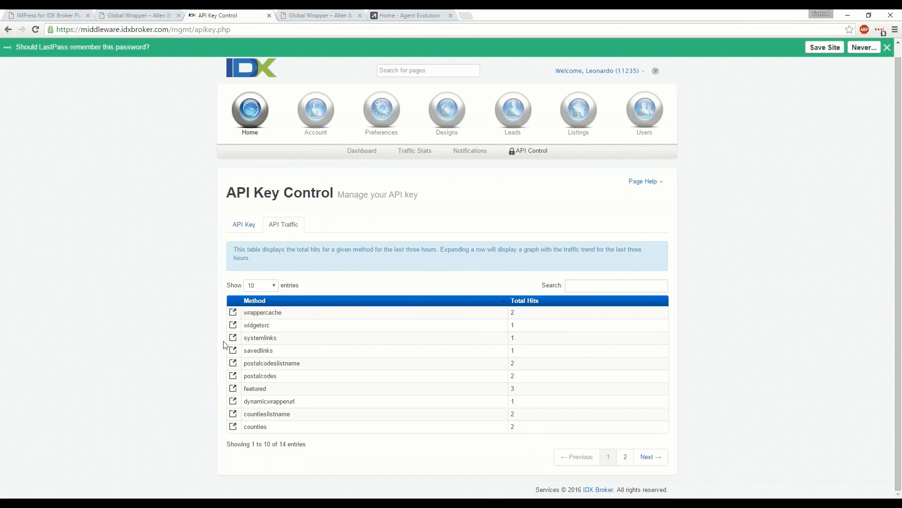
left_click(232, 325)
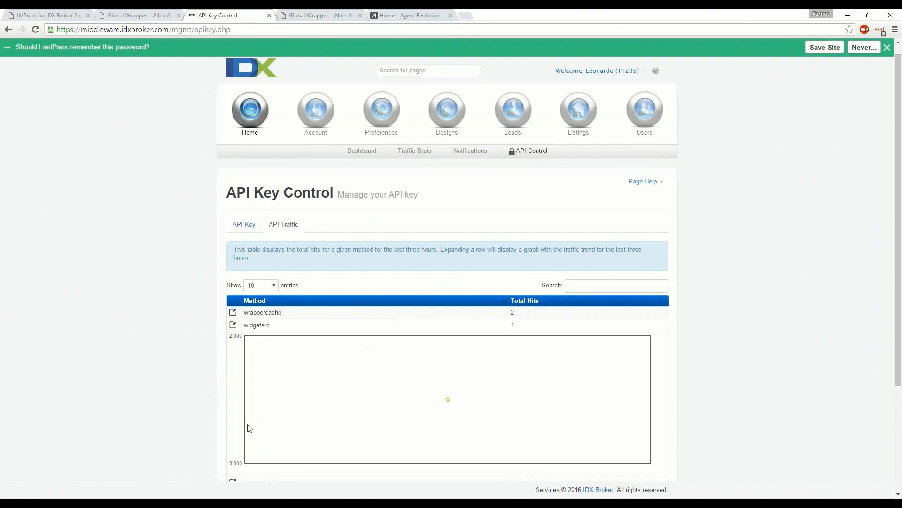
scroll(249, 427, "down", 2)
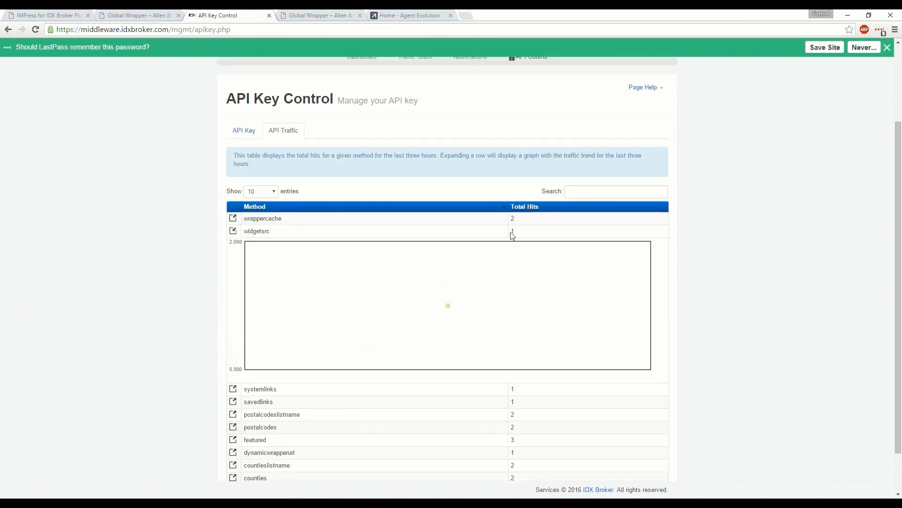
Refresh the IMPress plugin options once more in WordPress and open the Community 1 page for editing
left_click(38, 18)
left_click(307, 118)
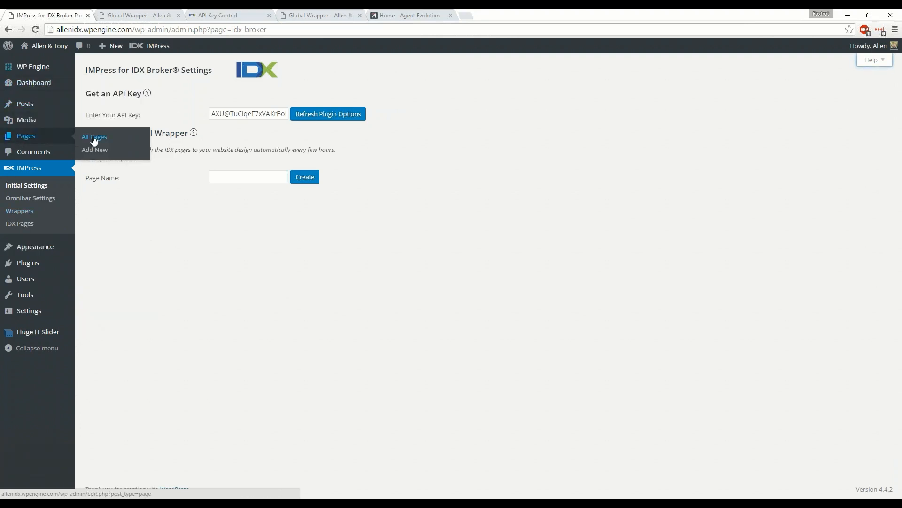
left_click(93, 140)
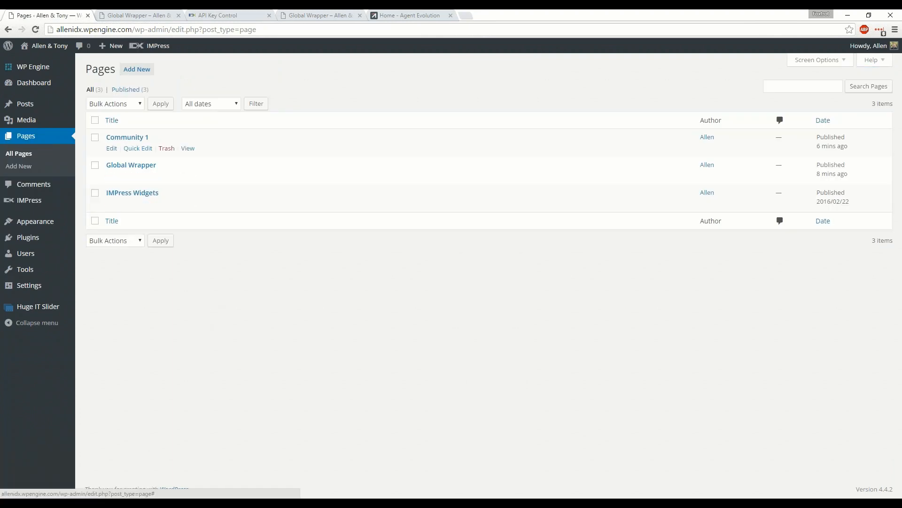
left_click(111, 149)
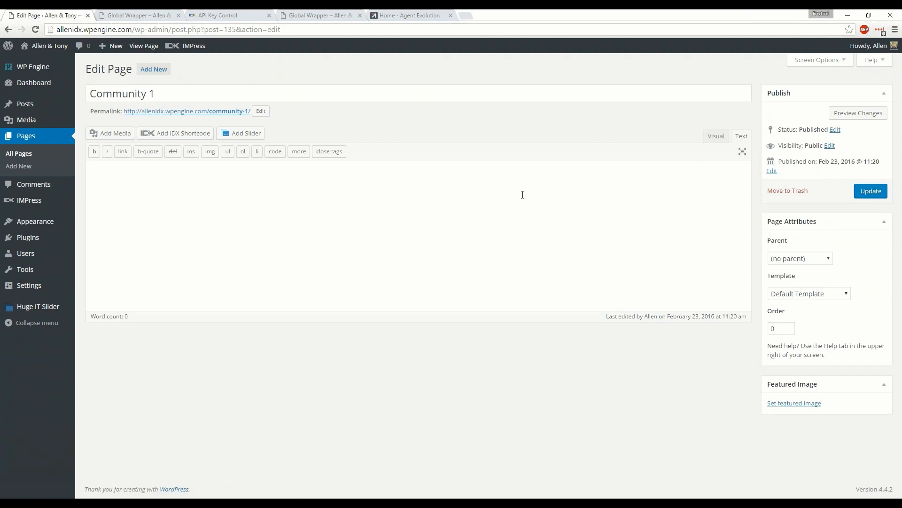
Write "Brief write up about the community maybe some images to go along with it" as the Community 1 page's content
type("eig")
key("BackSpace")
type("f")
key("BackSpace")
key("BackSpace")
type("ief write up about the")
type(" a")
key("BackSpace")
type("community maybe some im")
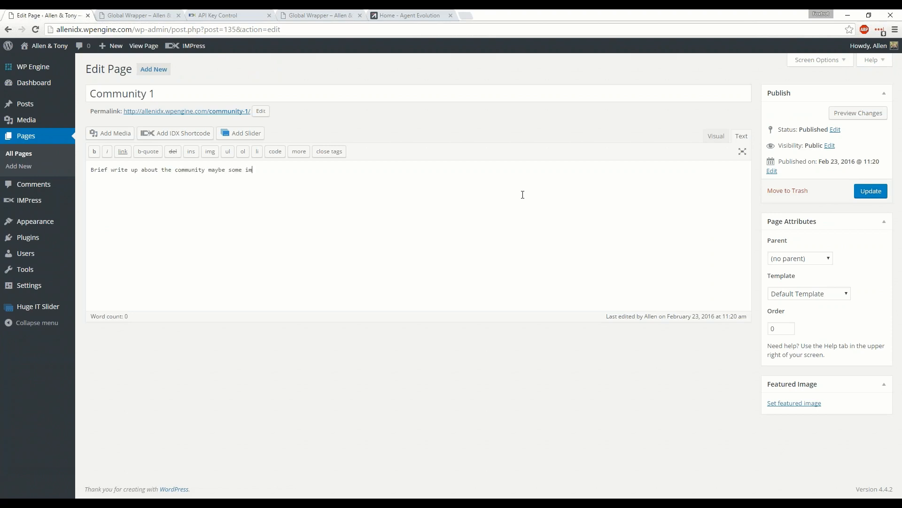
type("ages to go along with it")
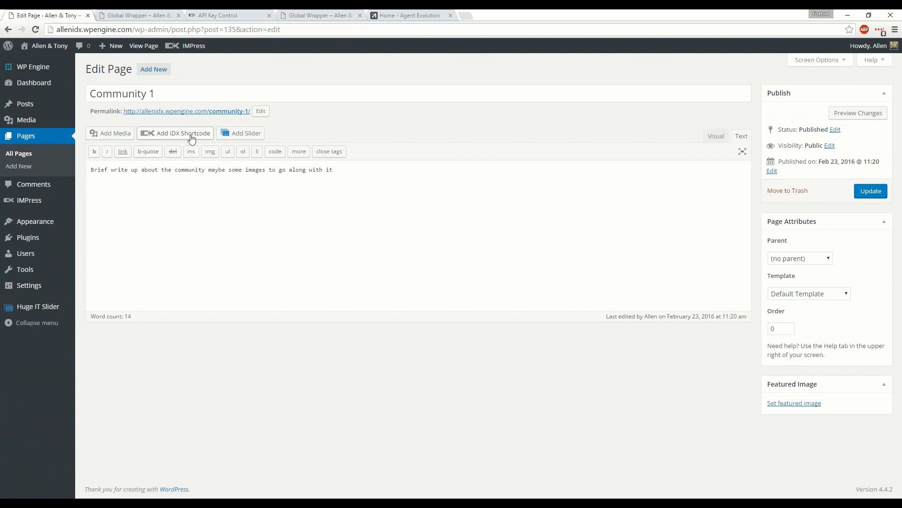
Look for the Community 1 widget among the IDX Widgets shortcodes and close the shortcode dialog without inserting one
left_click(177, 134)
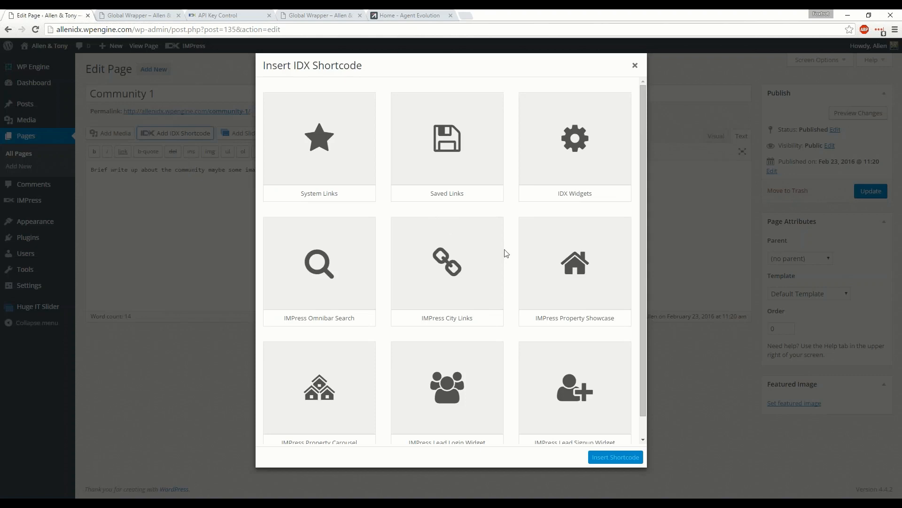
scroll(495, 280, "down", 1)
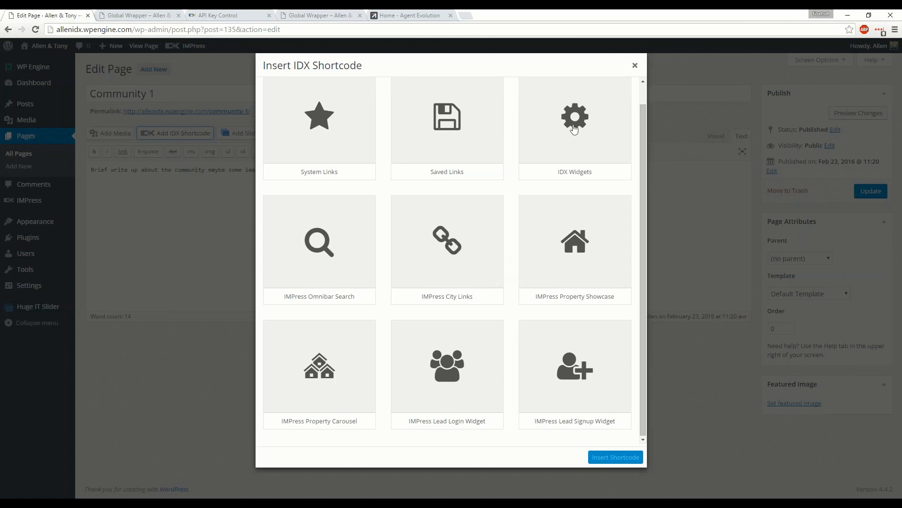
left_click(574, 128)
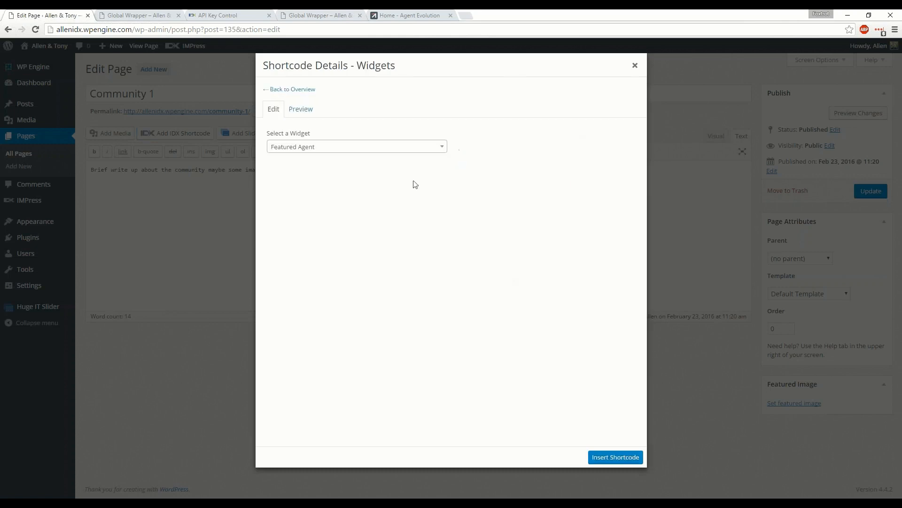
left_click(443, 148)
scroll(399, 230, "down", 1)
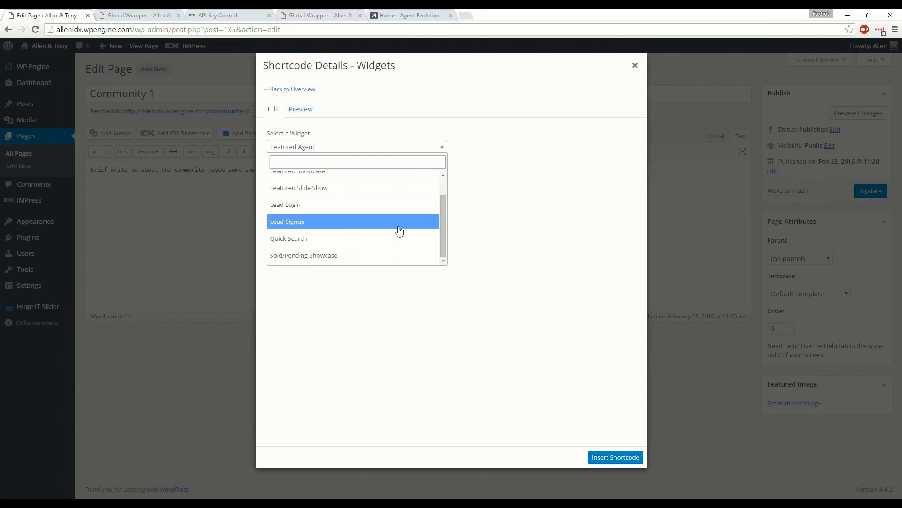
scroll(400, 230, "up", 1)
scroll(395, 229, "down", 1)
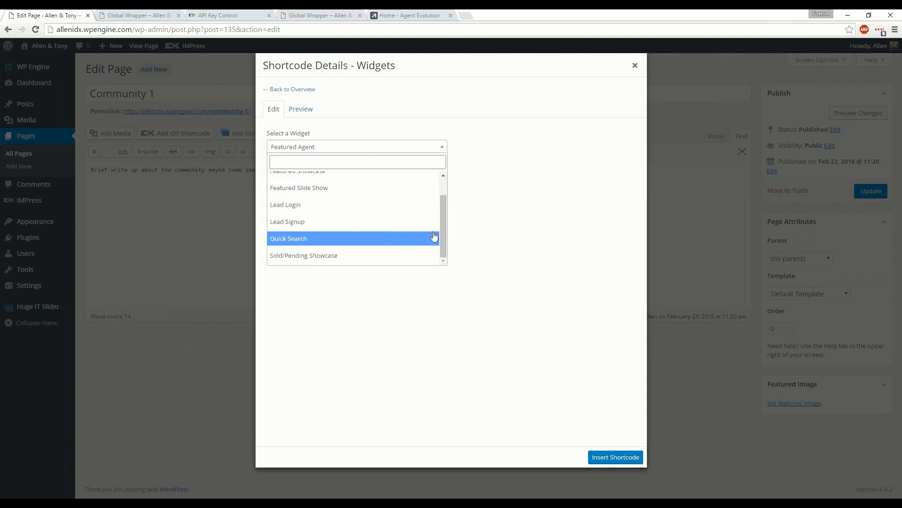
left_click_drag(444, 200, 498, 108)
left_click(507, 100)
left_click(292, 89)
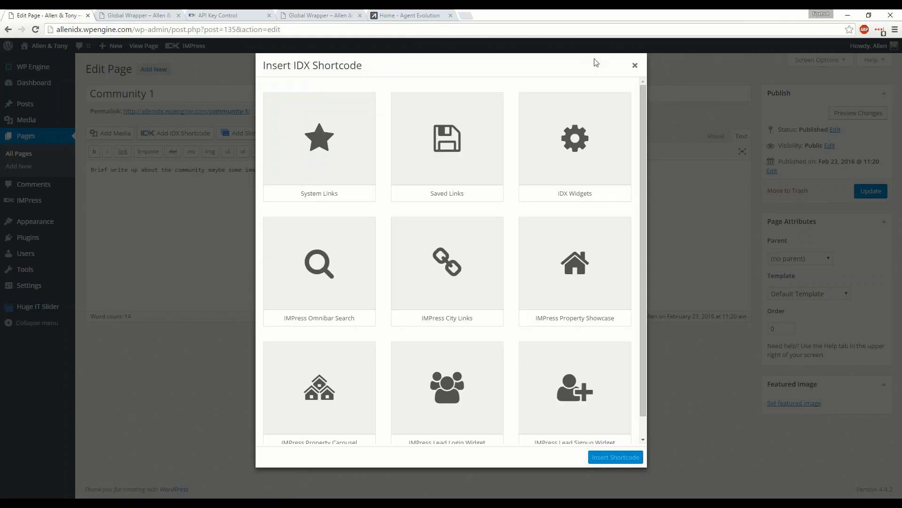
left_click(635, 65)
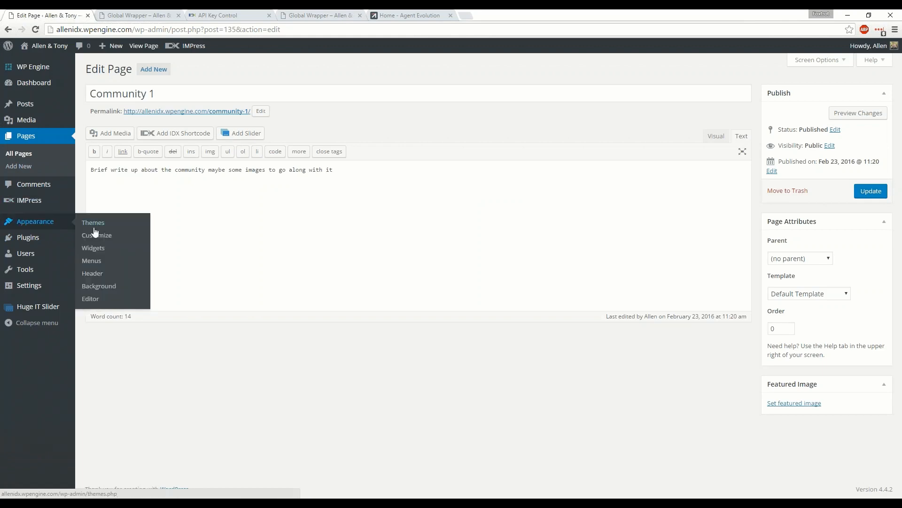
Leave the page editor and look for the Community 1 widget on the WordPress Widgets page, expanding the Top 1 area
left_click(93, 248)
left_click(458, 118)
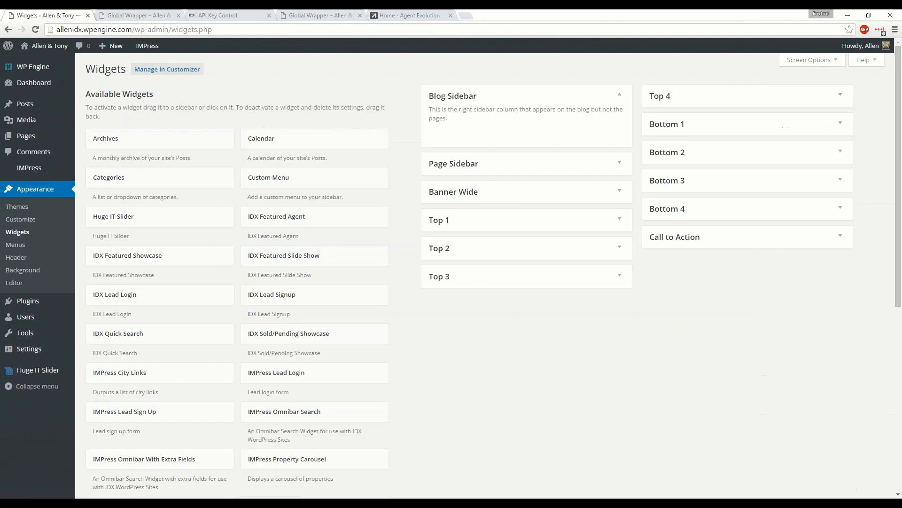
left_click(619, 220)
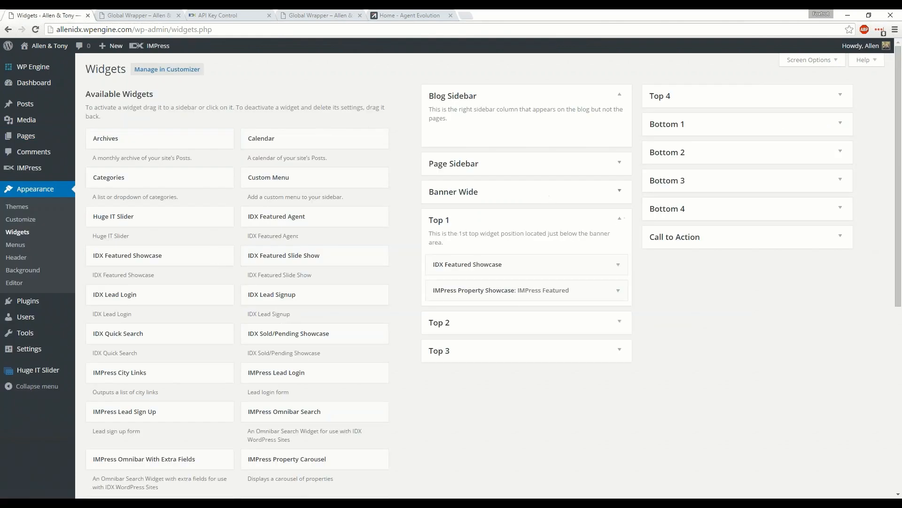
scroll(197, 401, "down", 4)
scroll(198, 399, "up", 1)
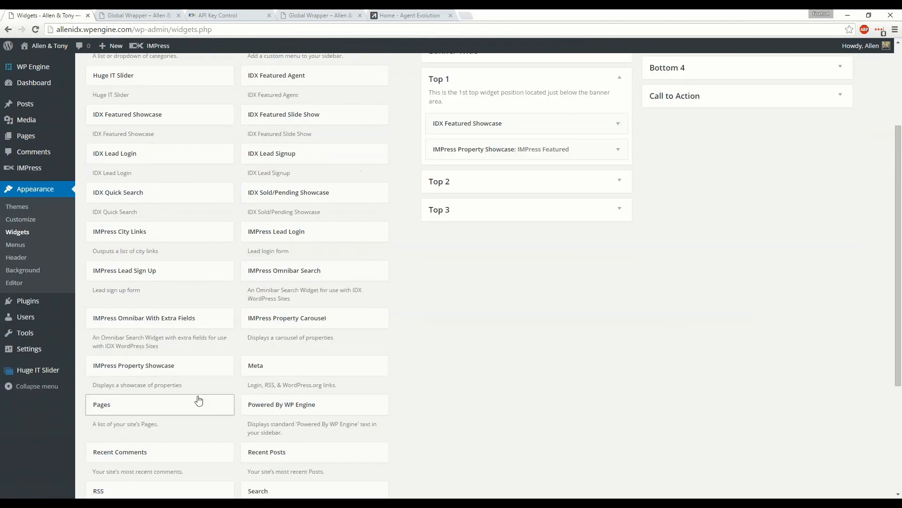
scroll(162, 179, "up", 2)
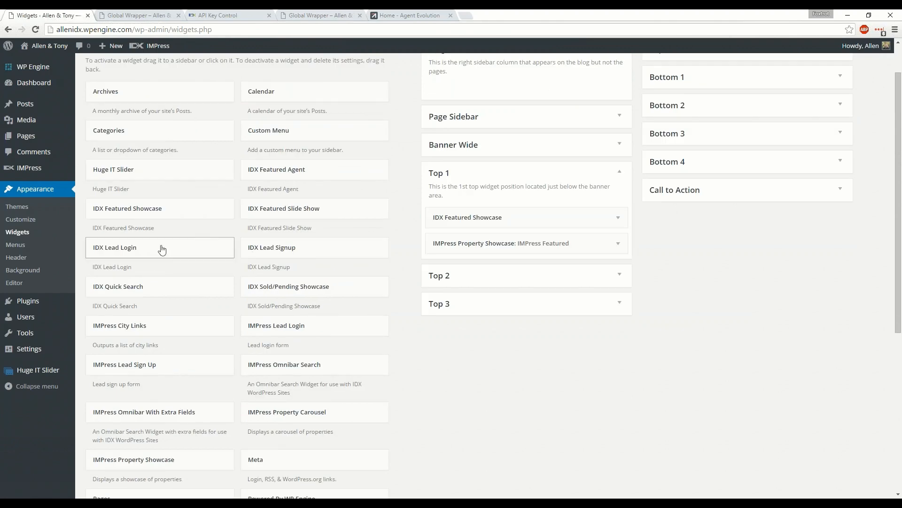
scroll(155, 334, "down", 5)
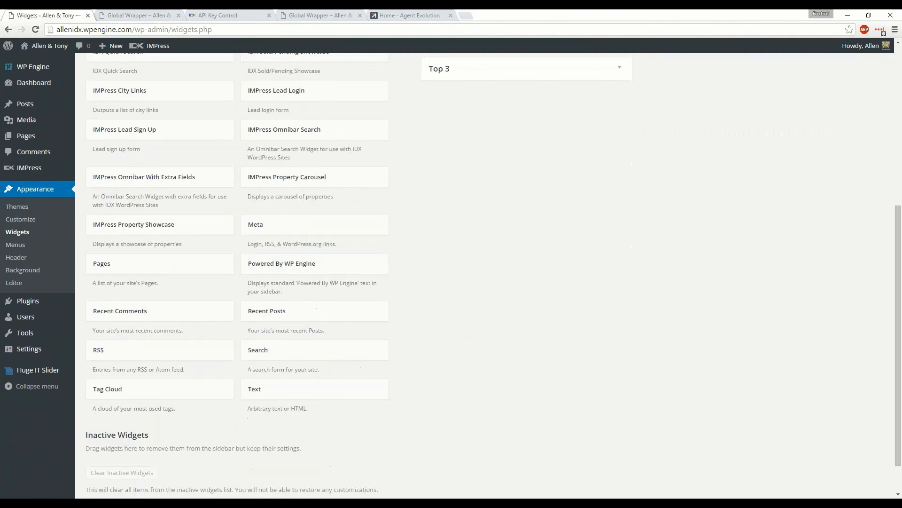
Purge all of the site's caches in the WP Engine general settings
left_click(32, 66)
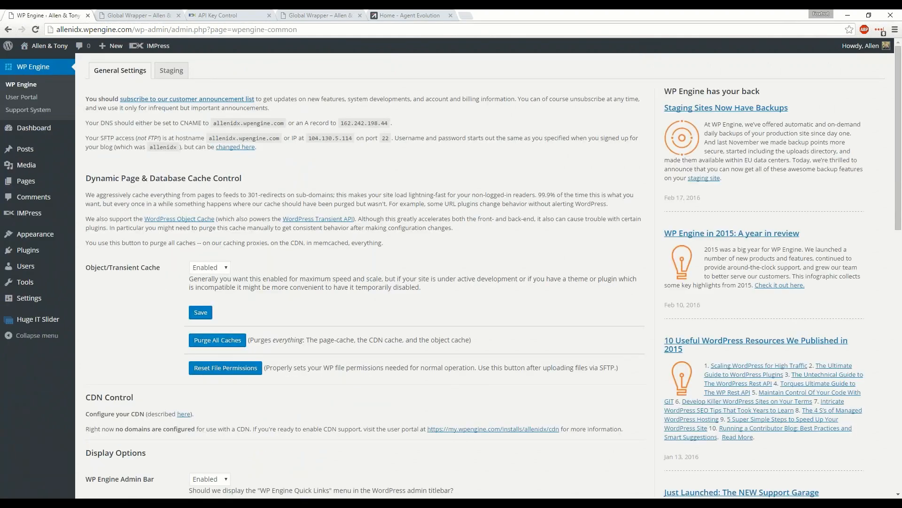
left_click(216, 339)
left_click(489, 102)
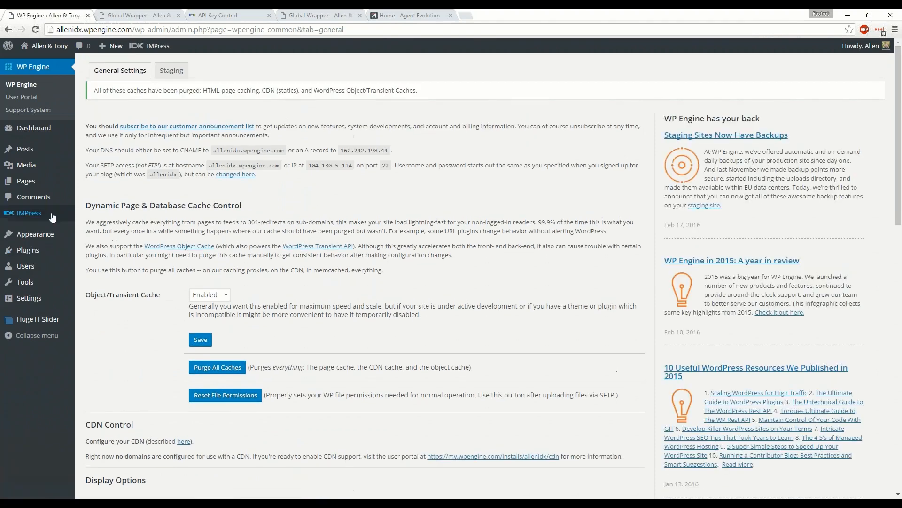
Refresh the plugin options in the IMPress initial settings after the cache purge
mouse_move(50, 217)
left_click(100, 216)
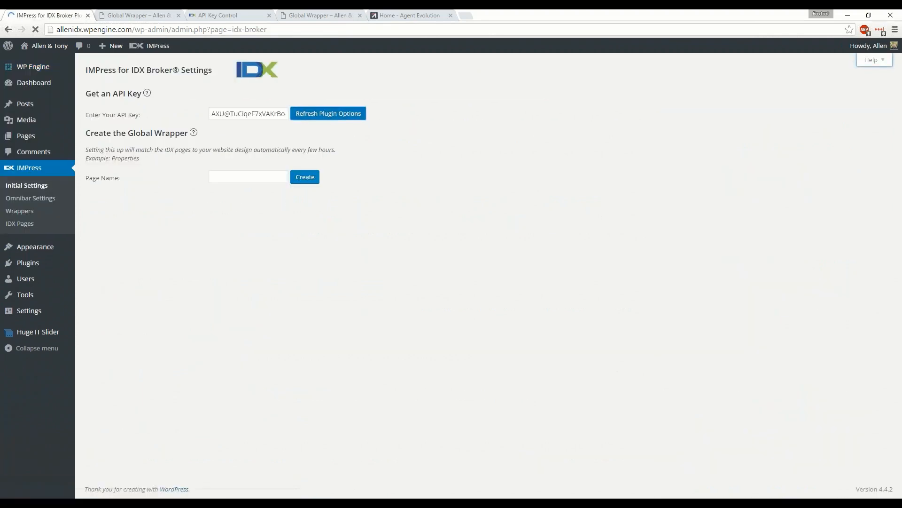
left_click(328, 114)
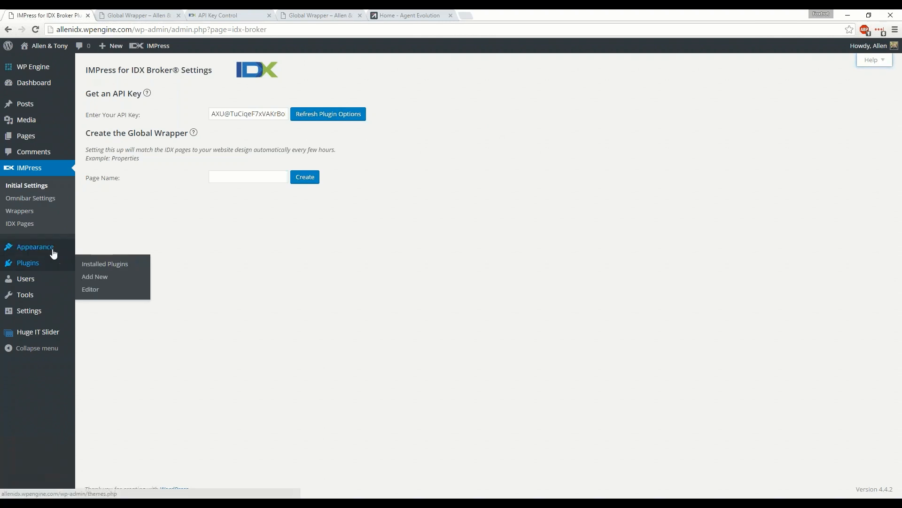
Check the available widgets on the WordPress Widgets page for the IDX Community 1 widget
mouse_move(45, 259)
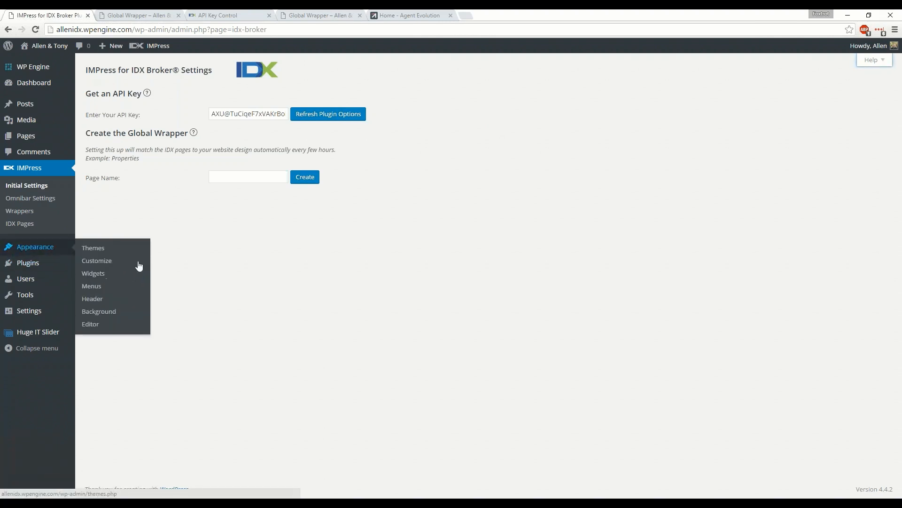
left_click(105, 278)
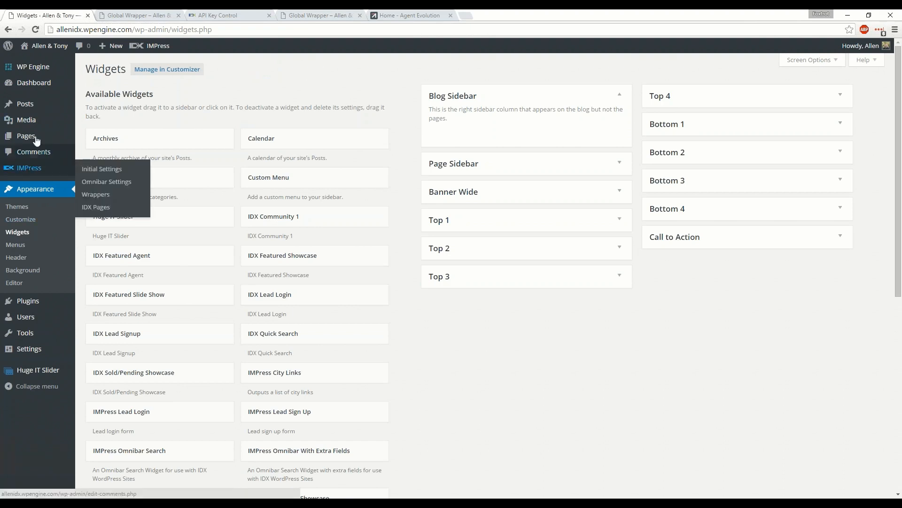
mouse_move(32, 139)
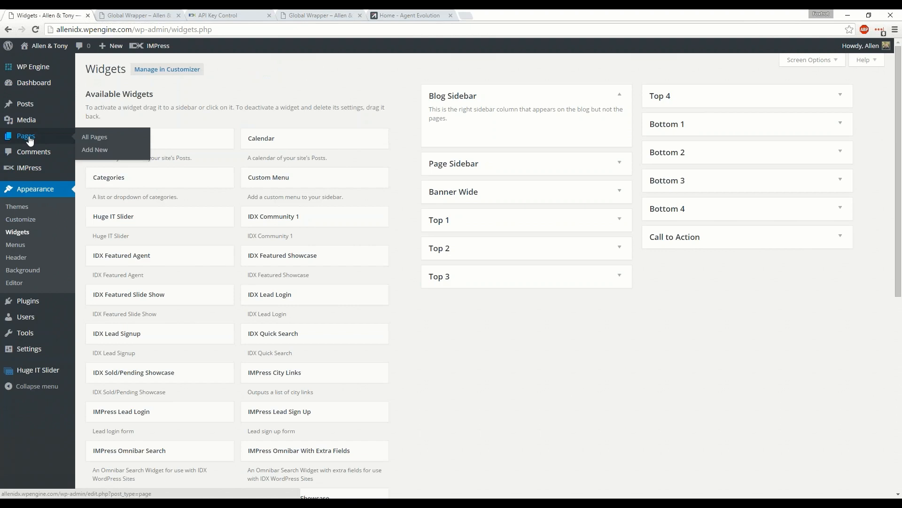
Open the Community 1 page for editing and enter the text "Write up section" followed by a blank line
left_click(104, 138)
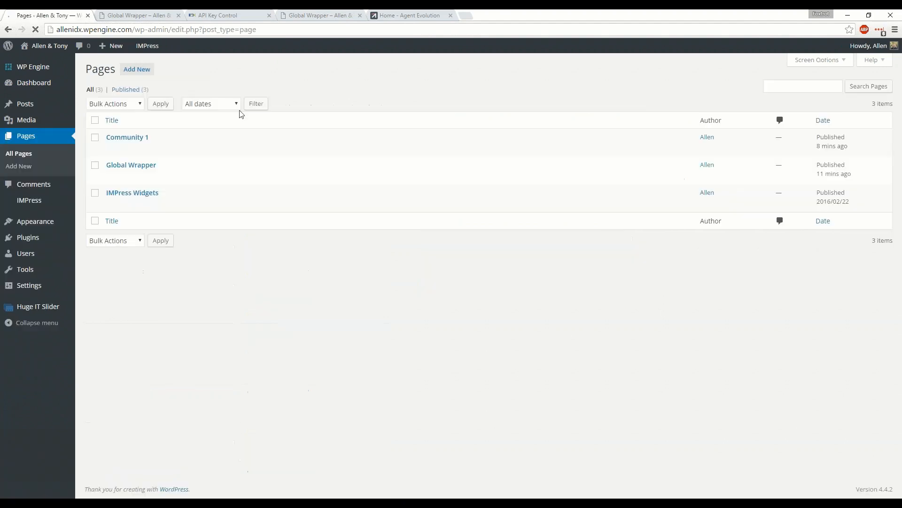
left_click(111, 148)
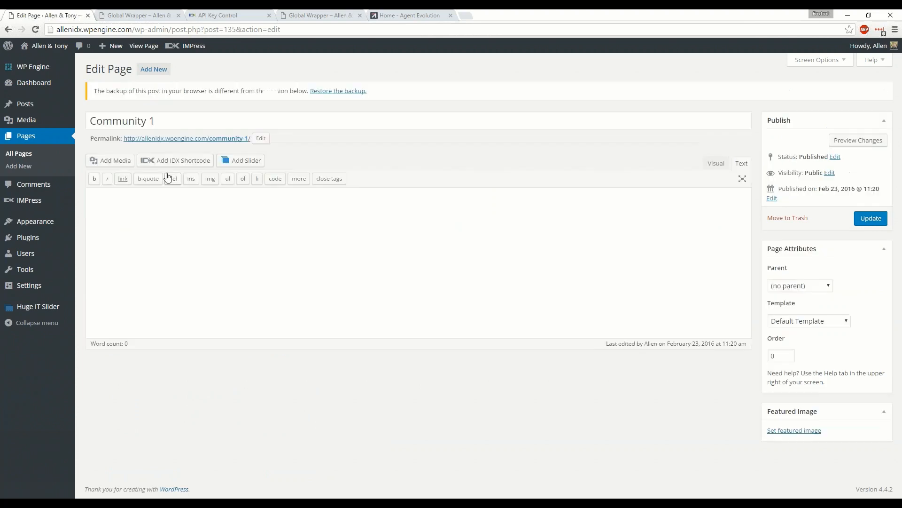
left_click(146, 196)
type("Write up section")
key("Return")
key("Return")
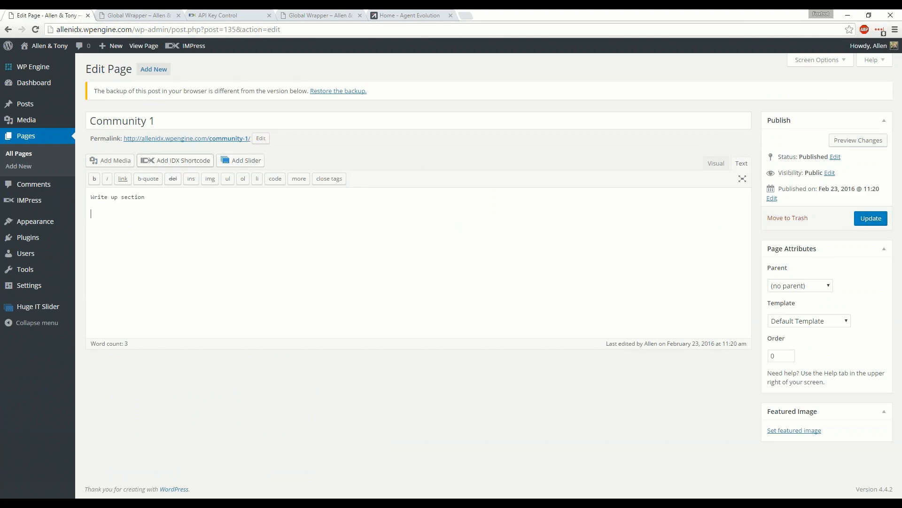
Insert an IDX Widgets shortcode for the Community 1 widget below the write-up text
left_click(190, 161)
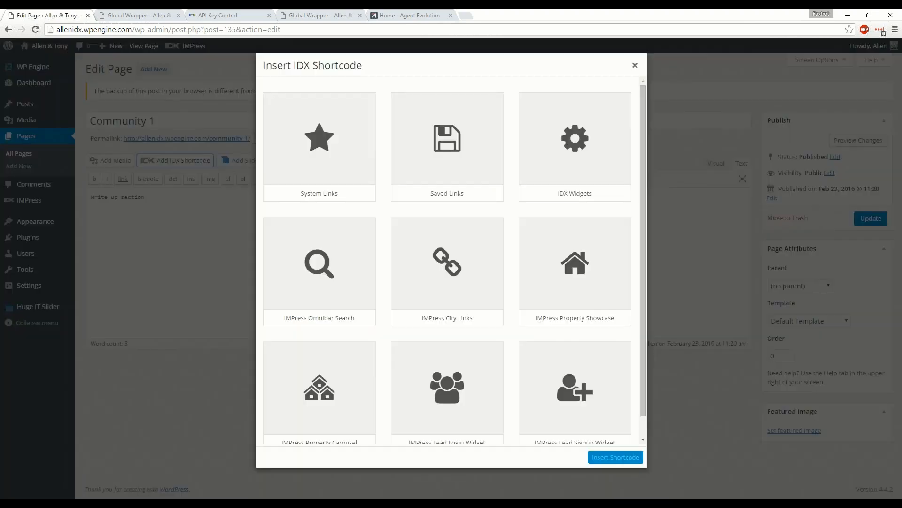
left_click(577, 147)
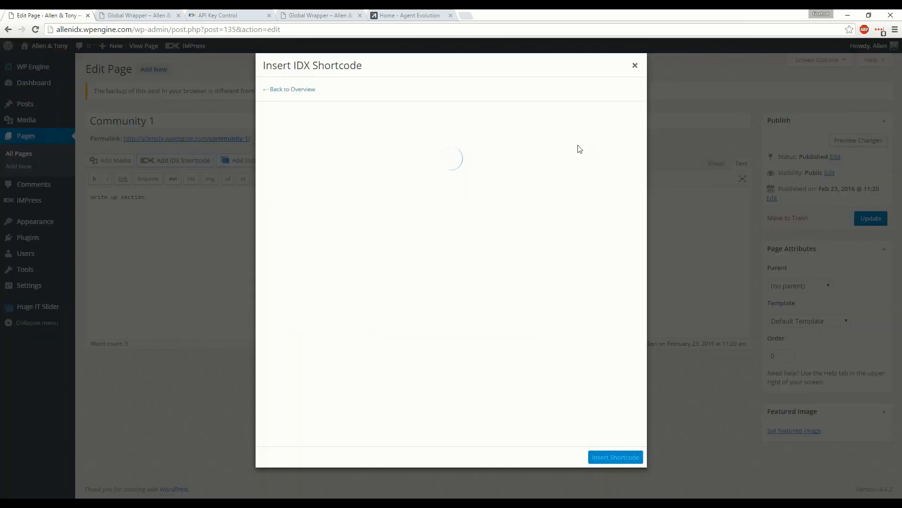
left_click(292, 150)
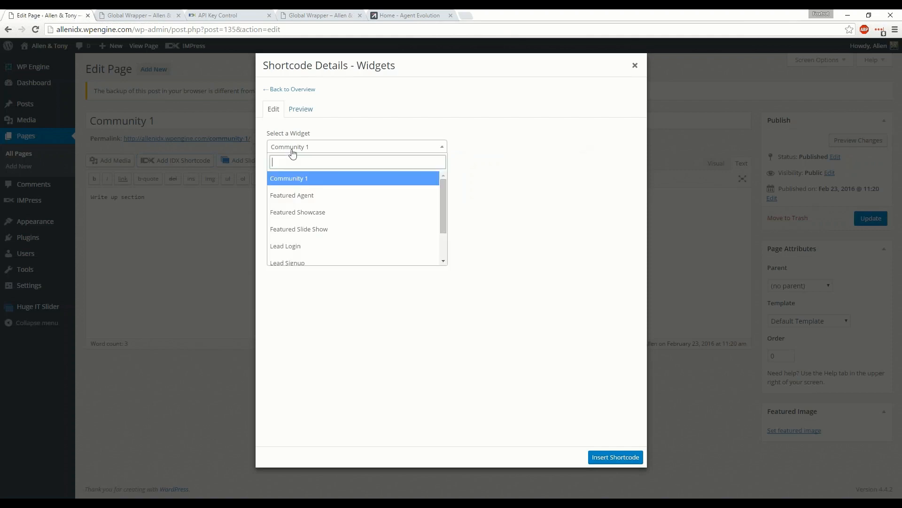
left_click(290, 183)
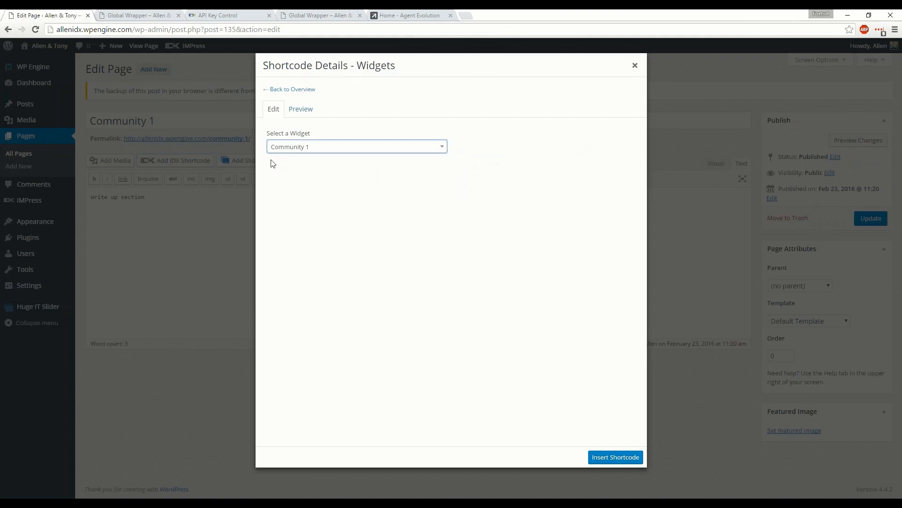
left_click(614, 458)
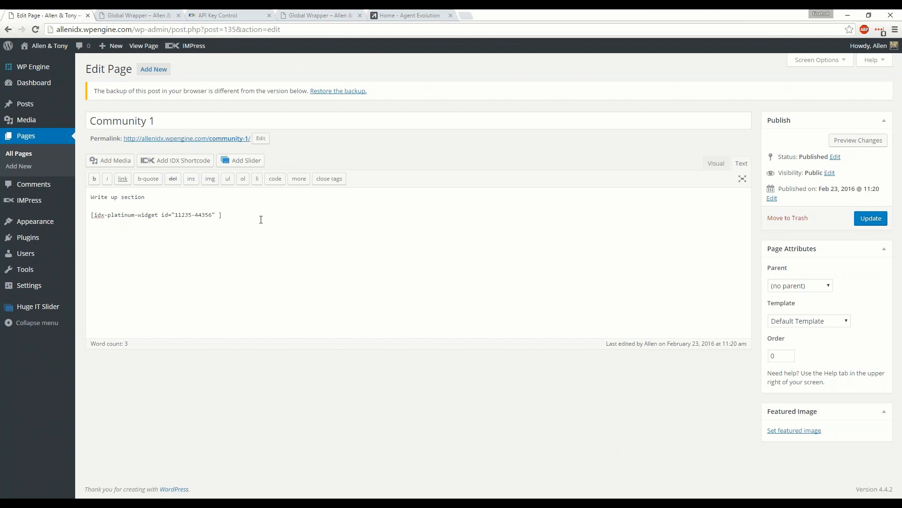
Examine the available system links in the IDX shortcode dialog, then return to its overview
left_click(178, 161)
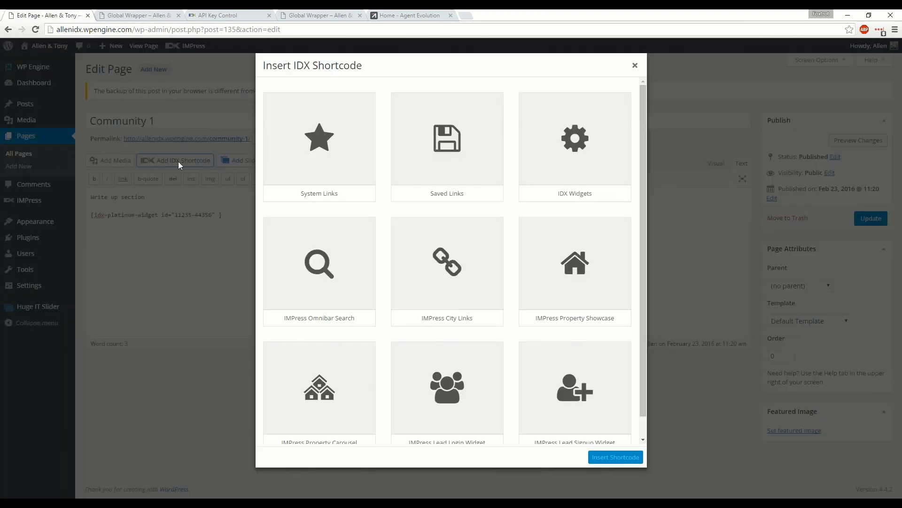
left_click(320, 147)
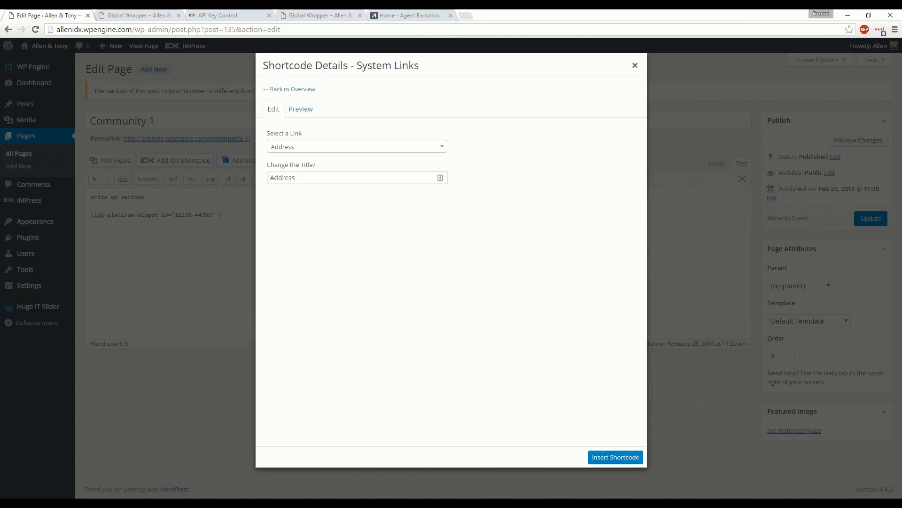
left_click(322, 147)
left_click(505, 119)
left_click(443, 145)
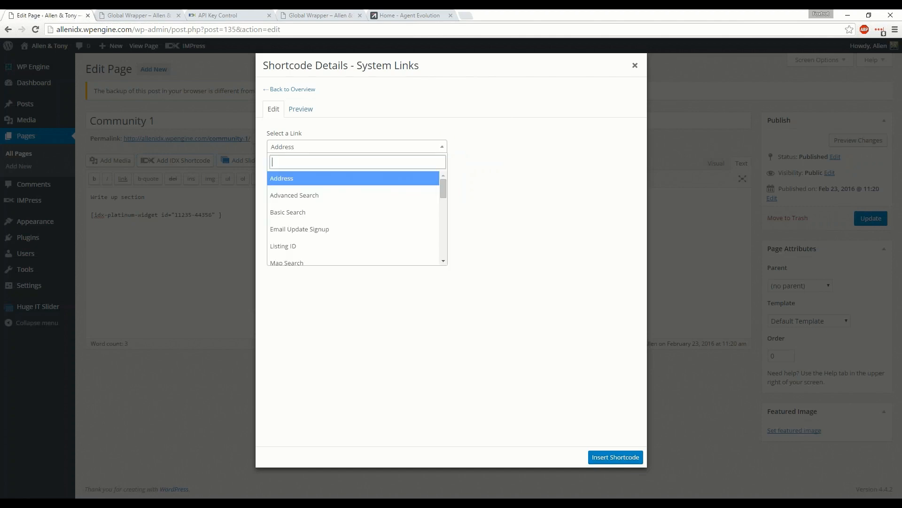
scroll(355, 227, "down", 8)
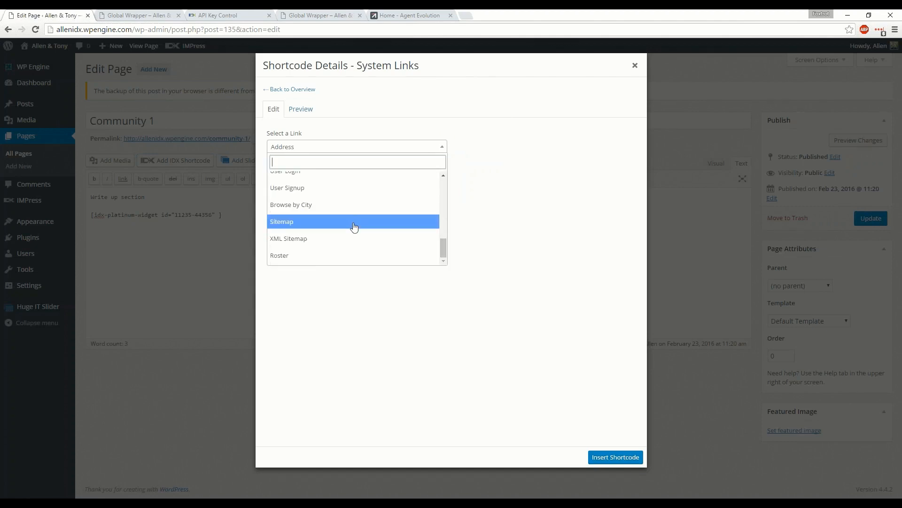
scroll(354, 227, "up", 10)
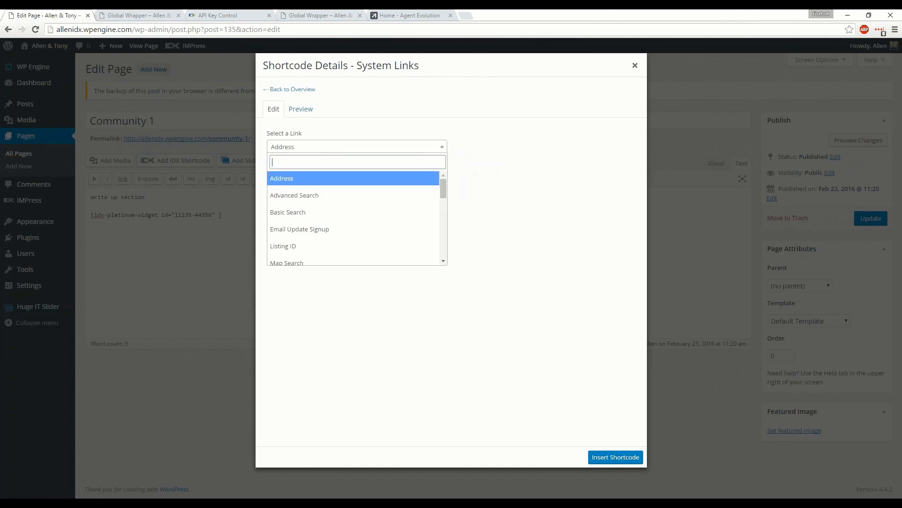
left_click(579, 184)
left_click(277, 91)
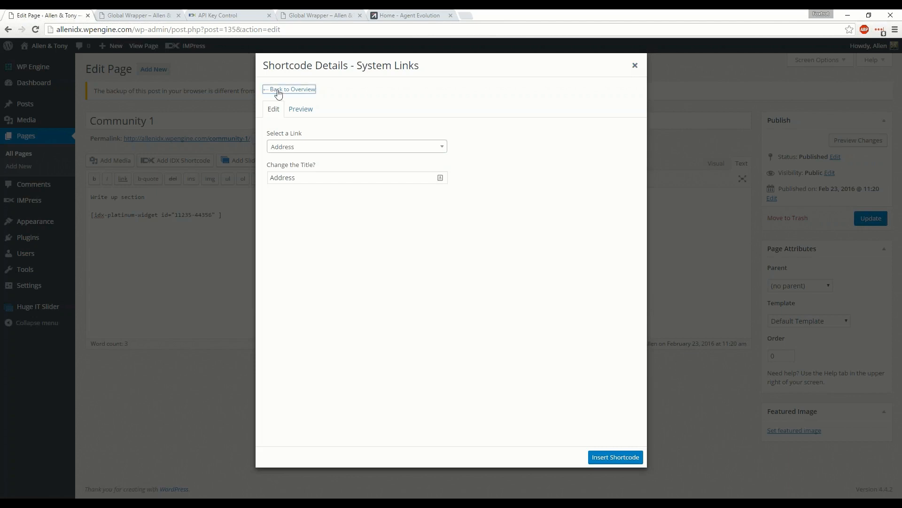
Insert a saved link shortcode for Community 1 with the title "Click here for more results"
left_click(461, 129)
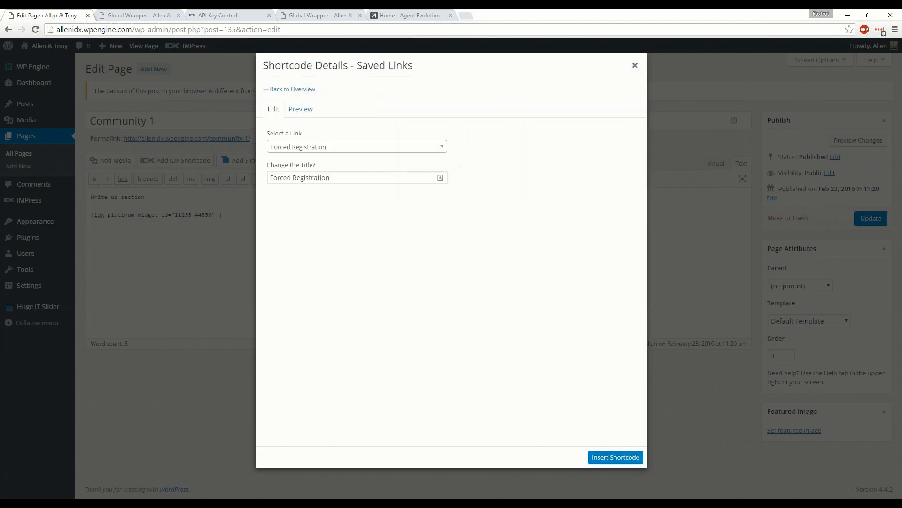
left_click(353, 148)
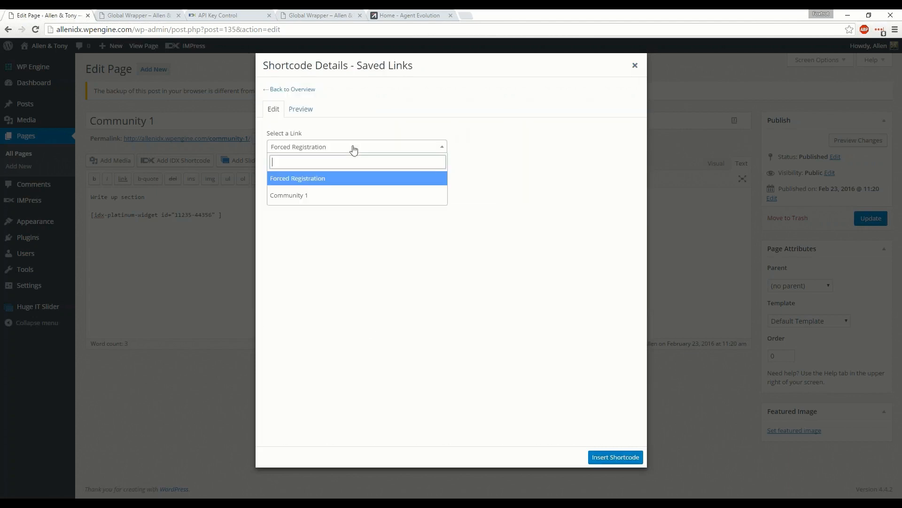
left_click(288, 199)
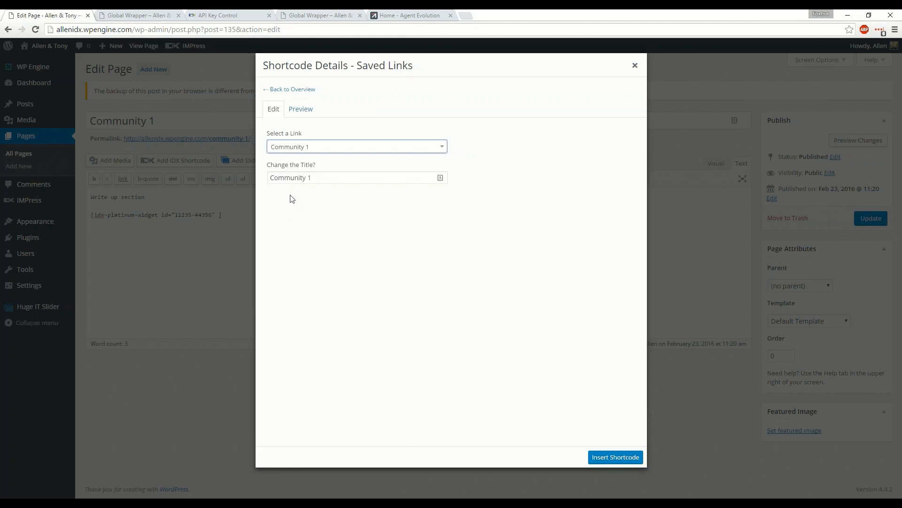
key("ctrl+a")
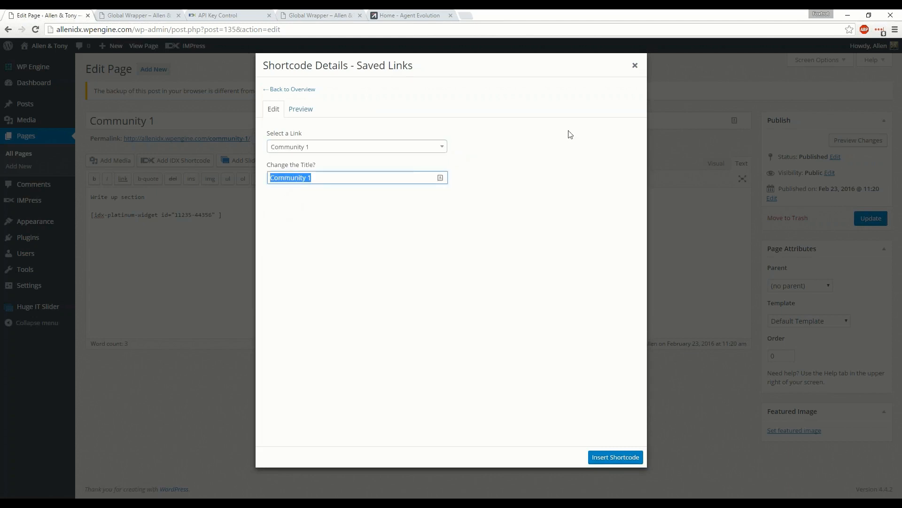
type("Click here for more results")
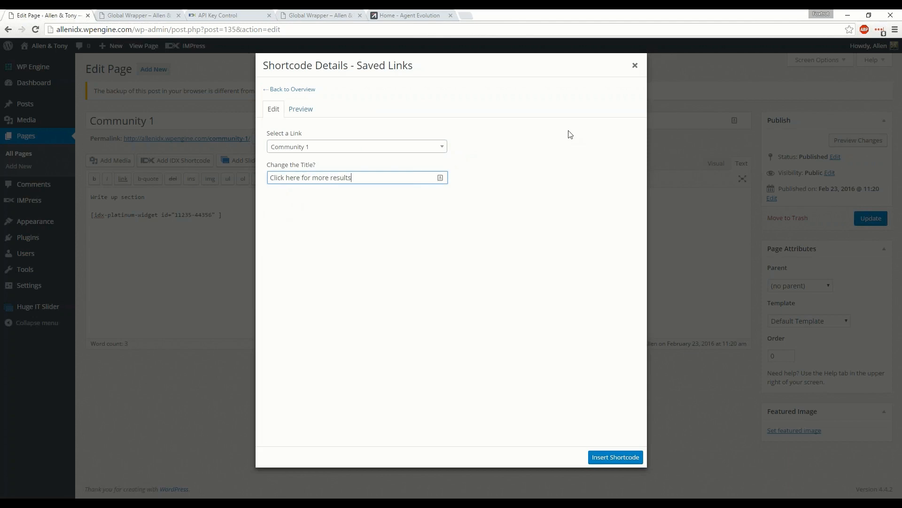
left_click(613, 459)
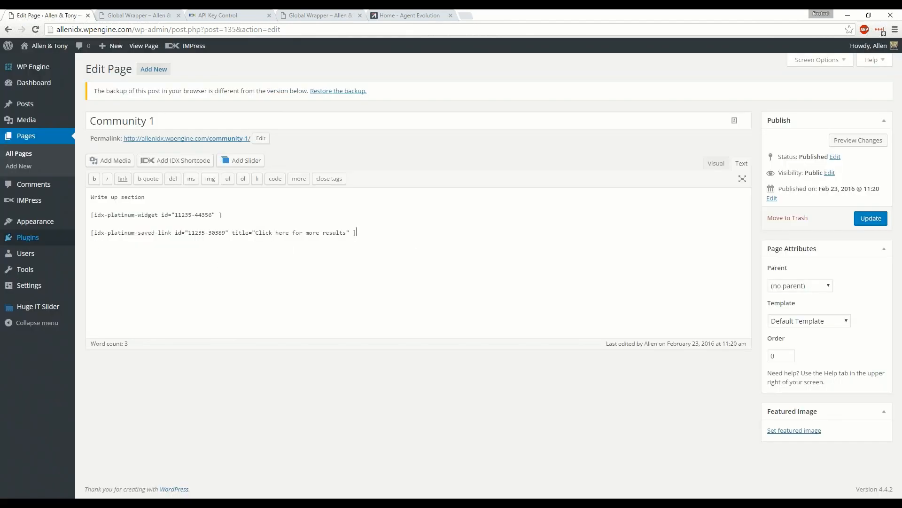
left_click(241, 216)
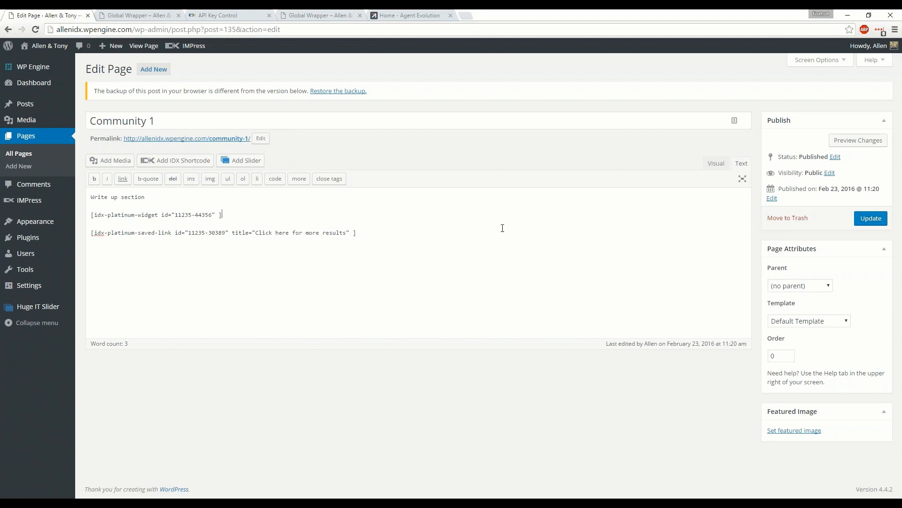
left_click(363, 233)
Switch to IDX Broker, display the Community 1 widget's embed code among the managed widgets and select the code
left_click(231, 19)
scroll(118, 362, "up", 3)
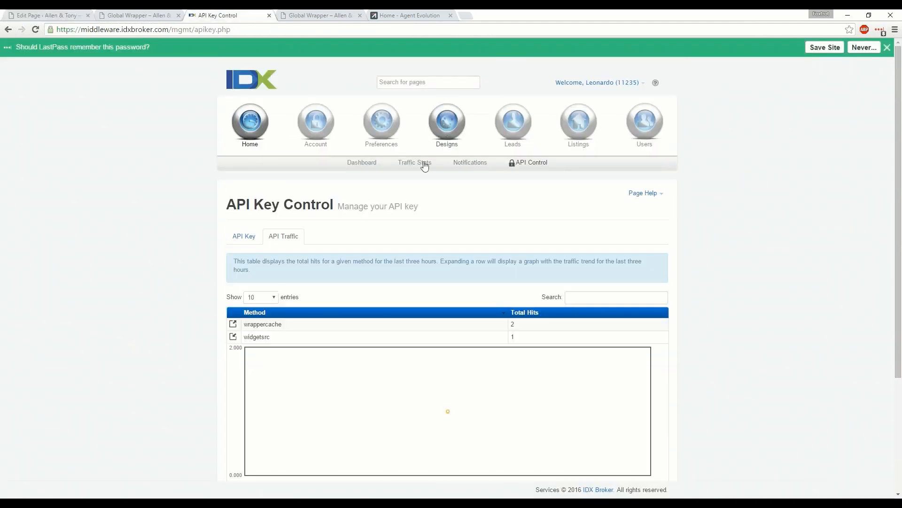
mouse_move(446, 123)
left_click(383, 163)
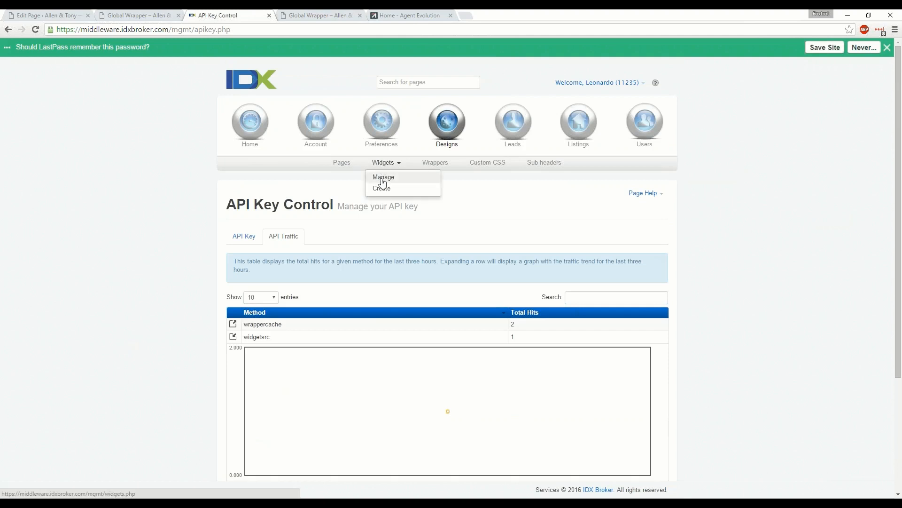
left_click(381, 181)
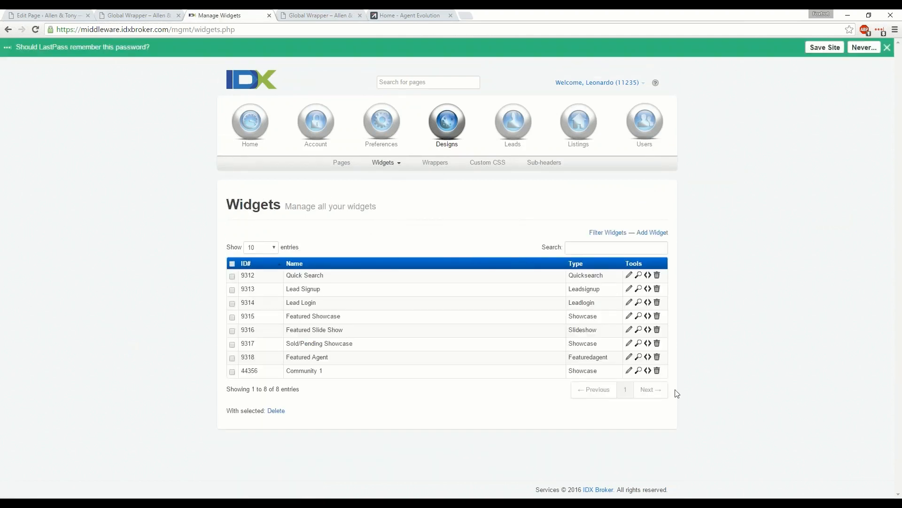
left_click(648, 371)
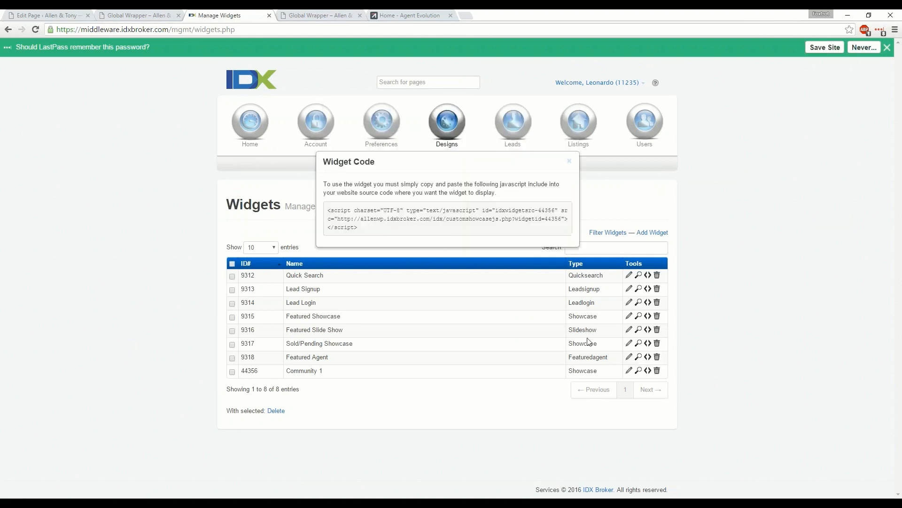
left_click(351, 221)
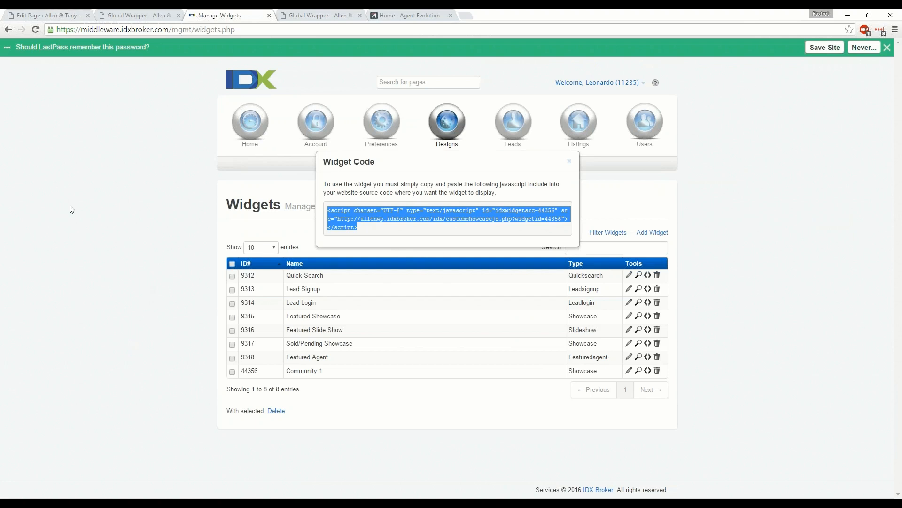
Return to the WordPress page editor and update the Community 1 page
left_click(54, 17)
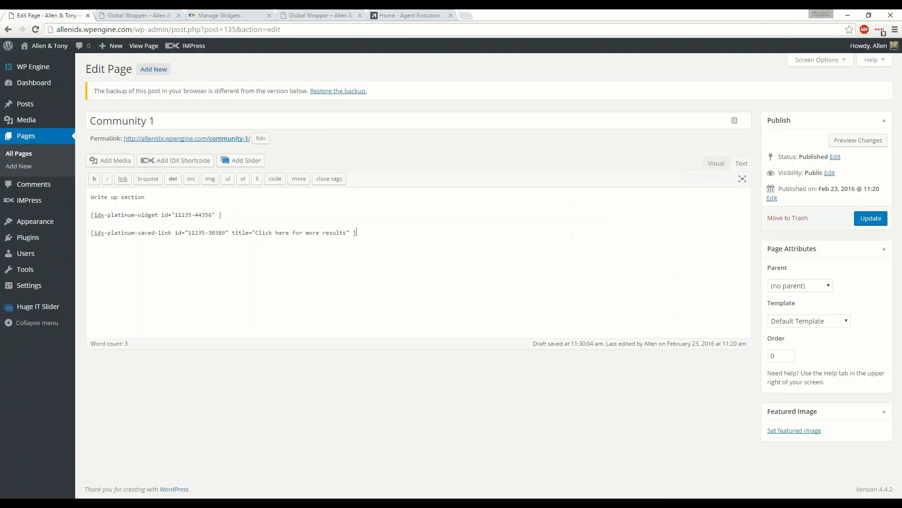
left_click(873, 221)
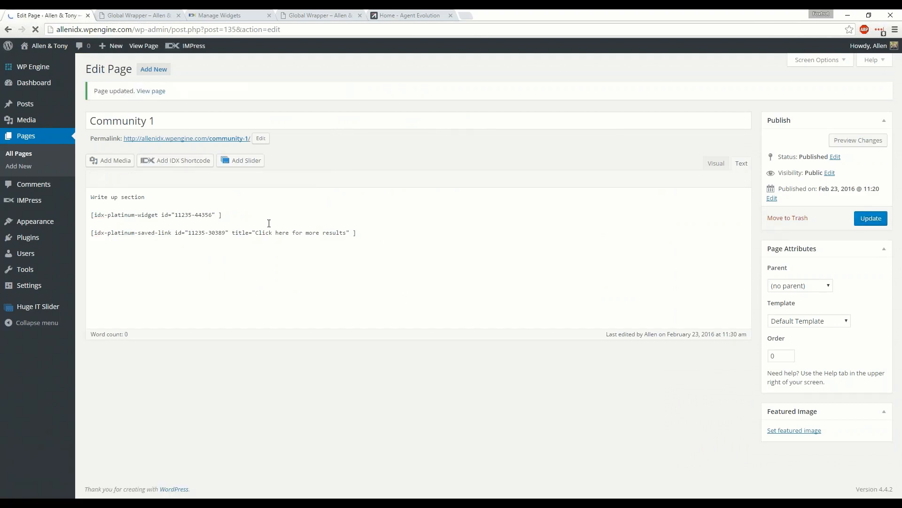
Delete the IDX Featured Showcase and IMPress Property Showcase widgets from the Top 1 widget area, then collapse the area
mouse_move(32, 225)
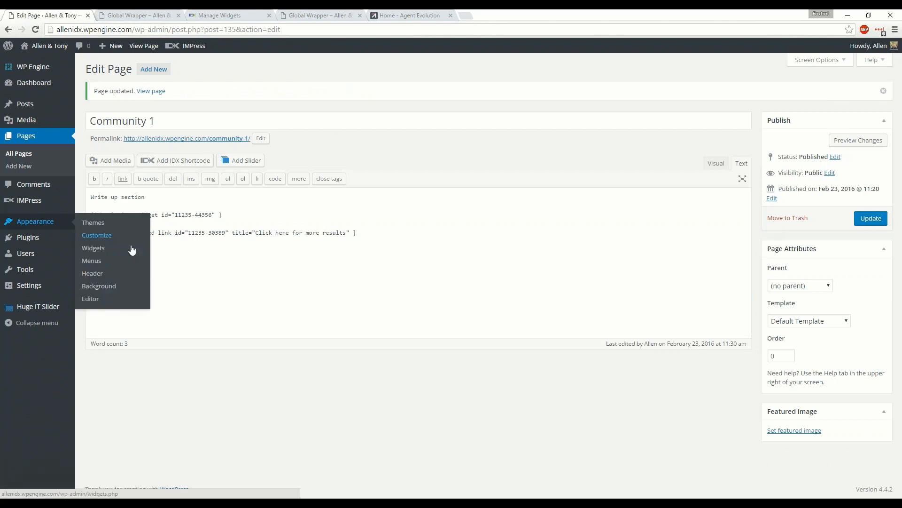
left_click(93, 250)
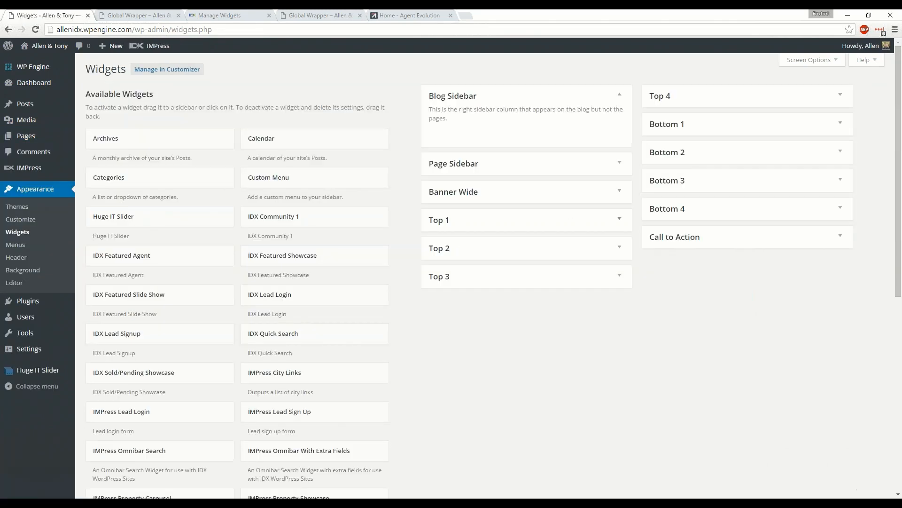
left_click(618, 221)
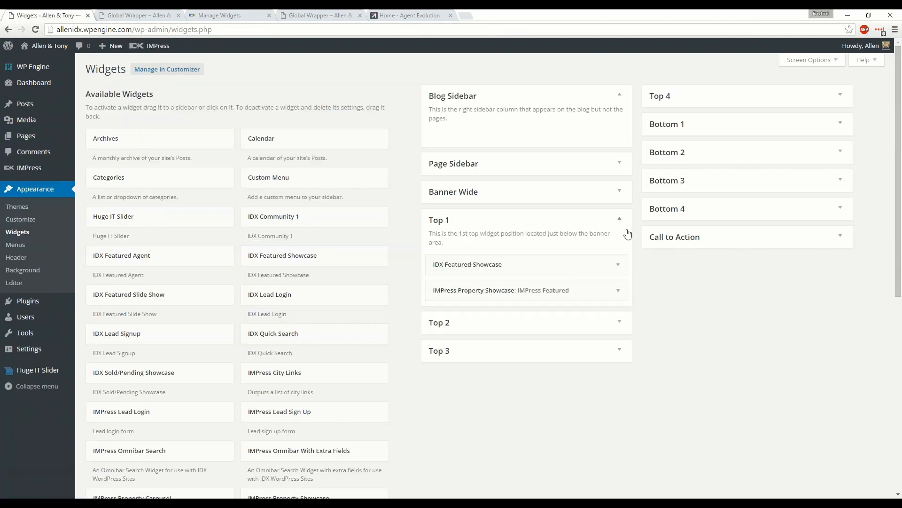
left_click(615, 264)
left_click(443, 301)
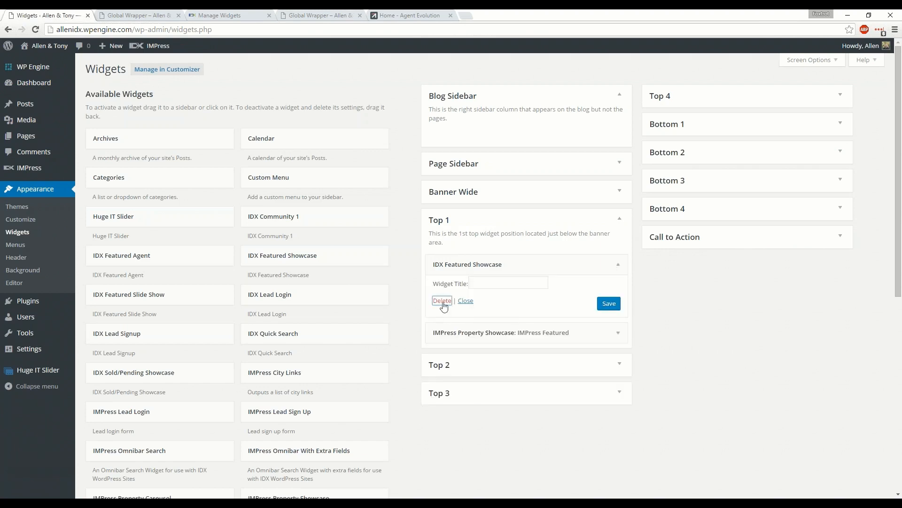
left_click(618, 264)
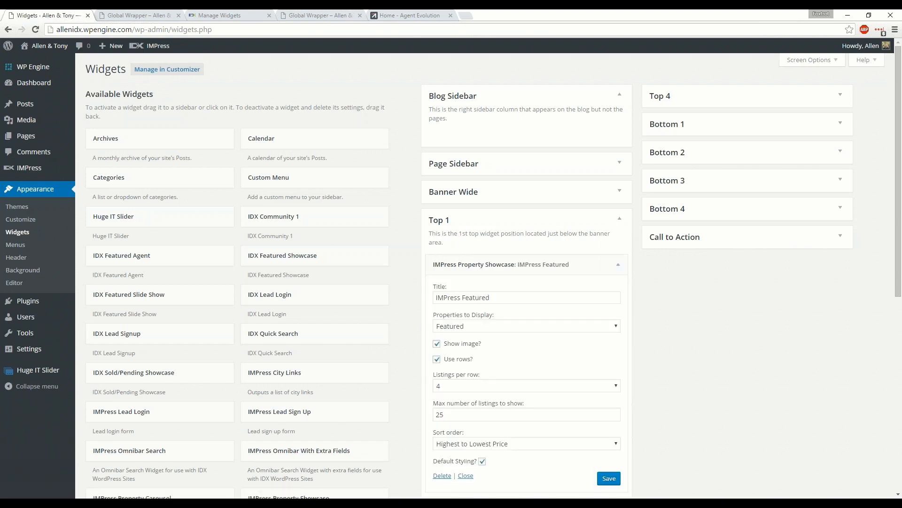
left_click(443, 475)
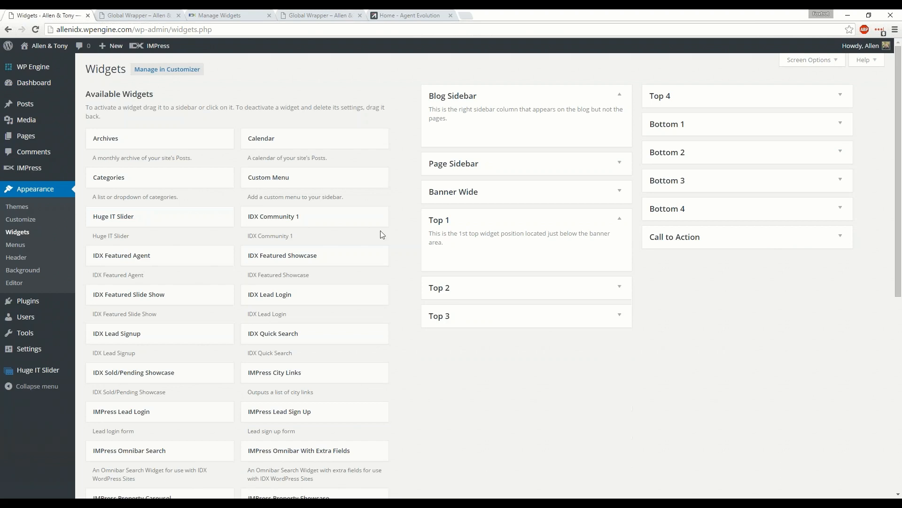
left_click(619, 219)
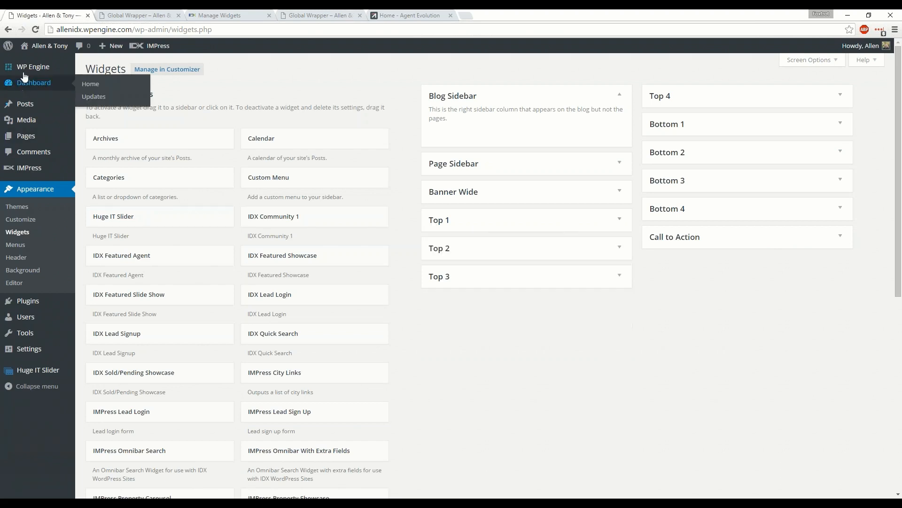
Open the published Community 1 page from the WordPress page list and check its write-up section and showcase
mouse_move(27, 143)
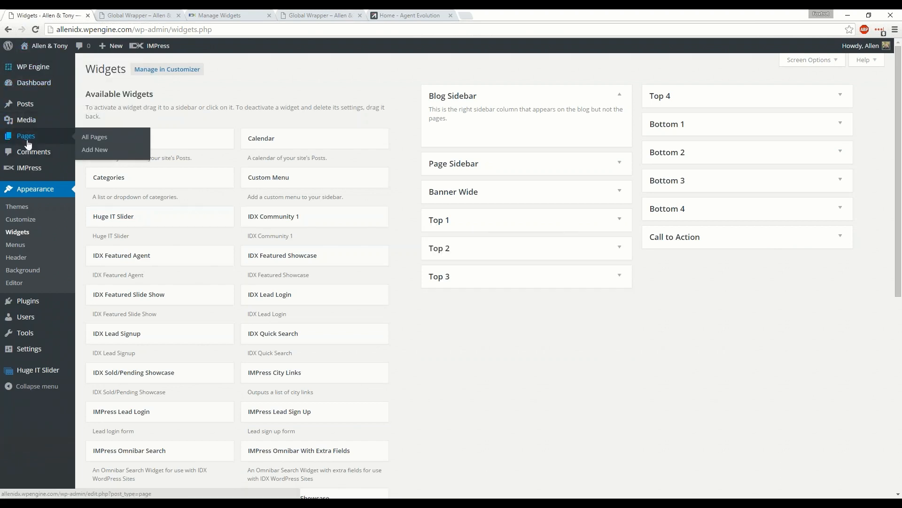
left_click(105, 140)
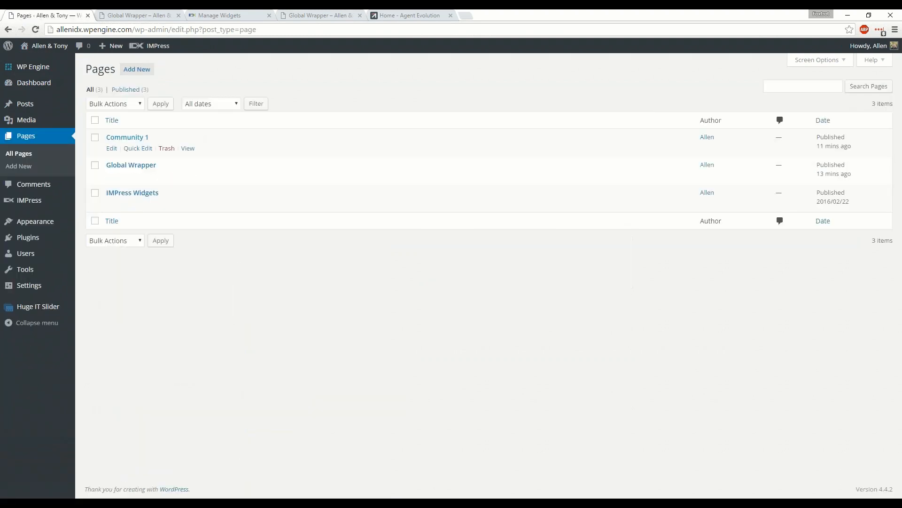
left_click(187, 148)
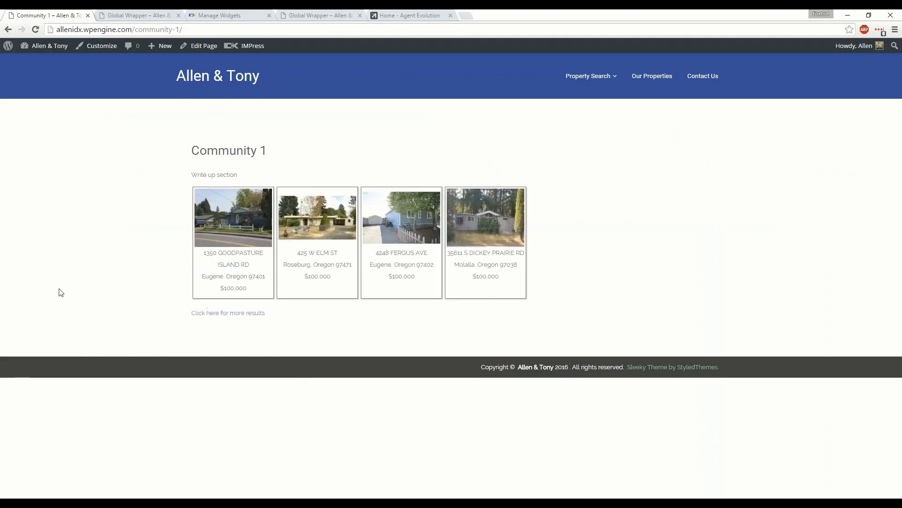
left_click_drag(191, 175, 256, 172)
left_click(229, 346)
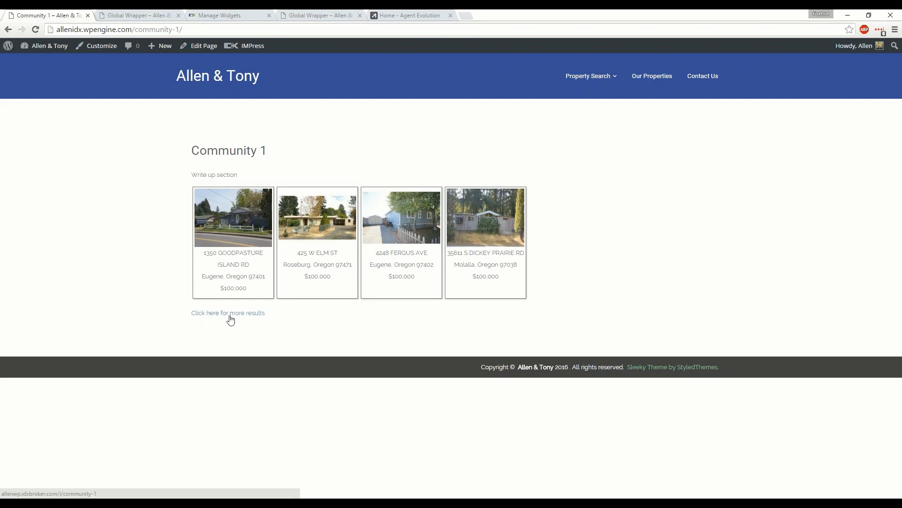
Follow the "Click here for more results" link and look through the Community 1 search results
left_click(228, 314)
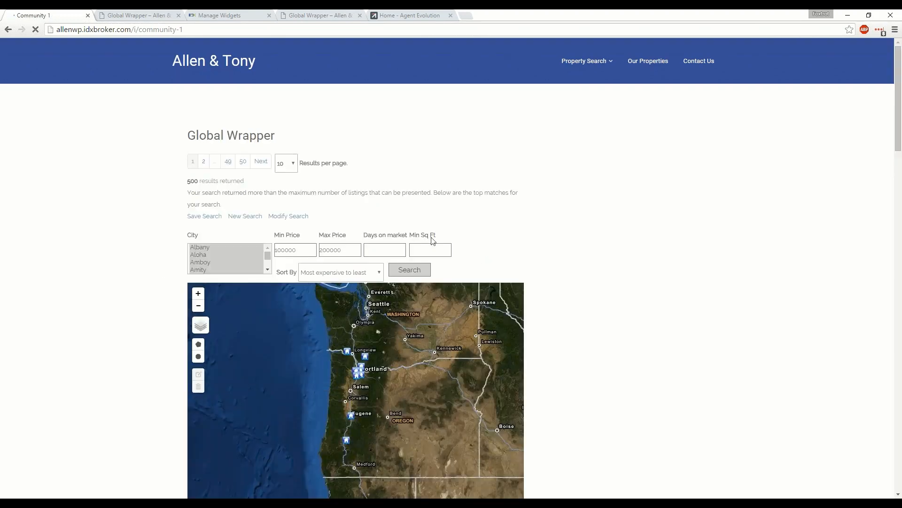
scroll(147, 277, "down", 20)
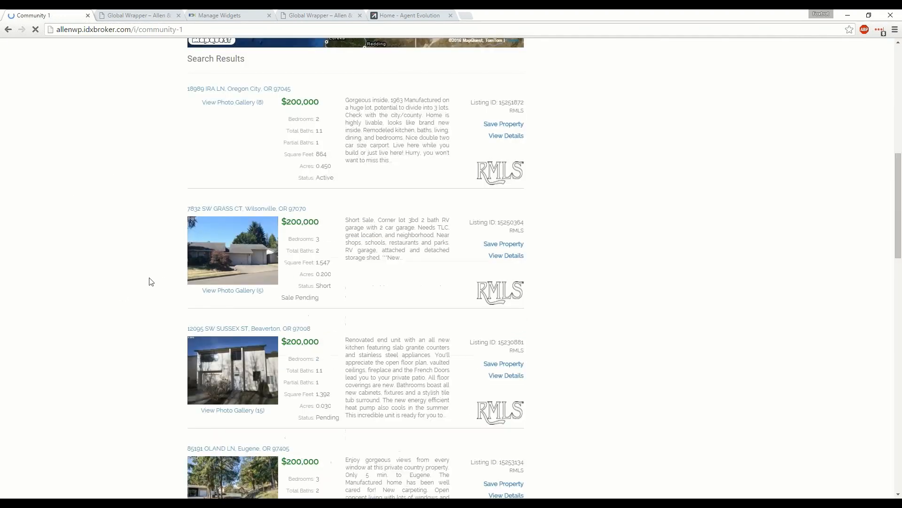
scroll(148, 285, "down", 12)
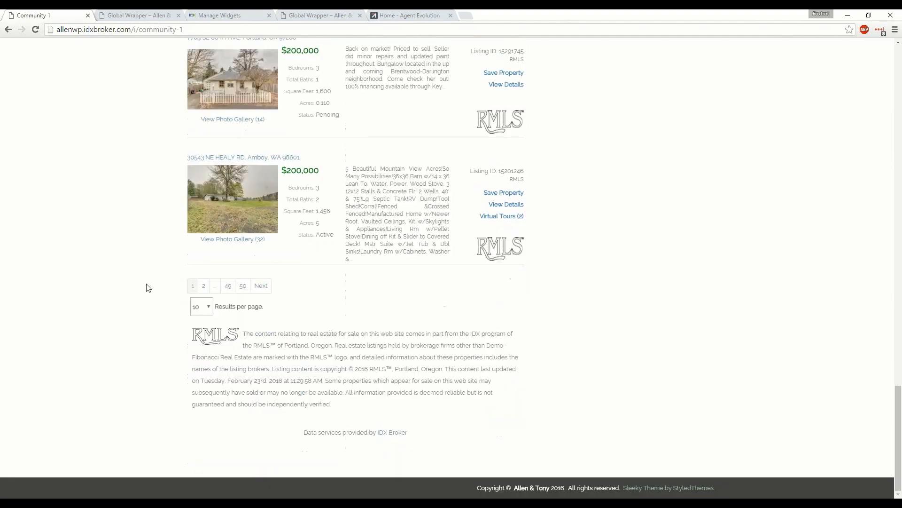
scroll(148, 286, "up", 15)
scroll(148, 286, "up", 12)
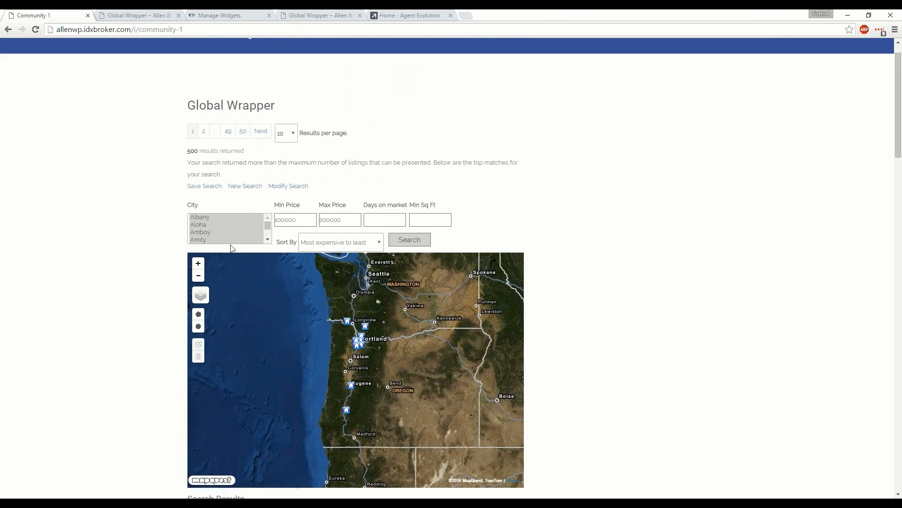
scroll(95, 420, "down", 5)
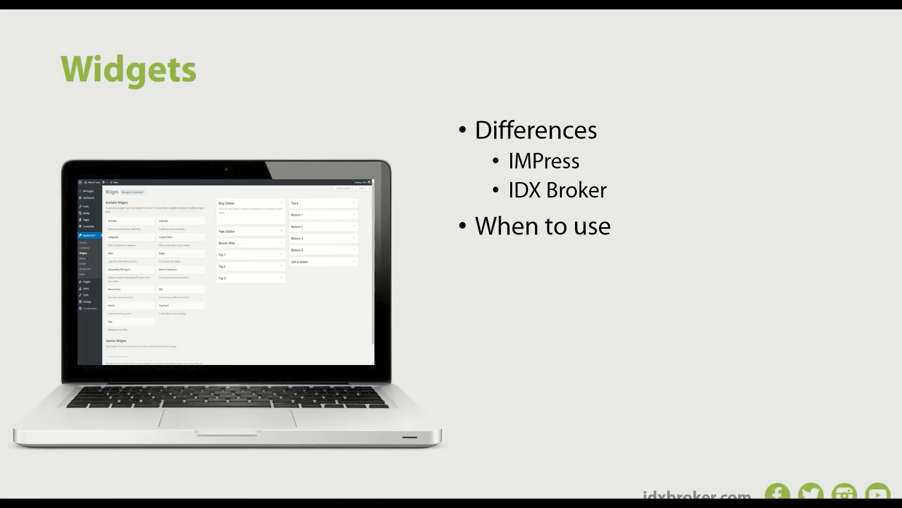
key("Right")
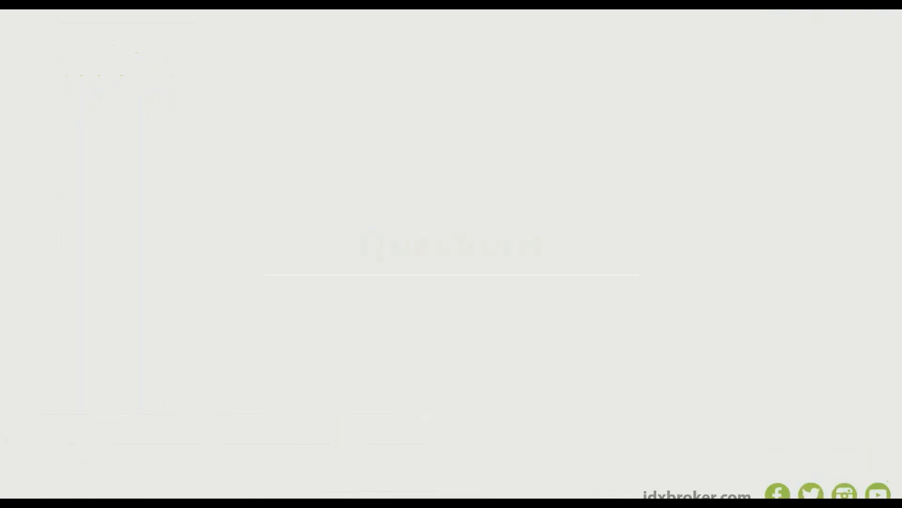
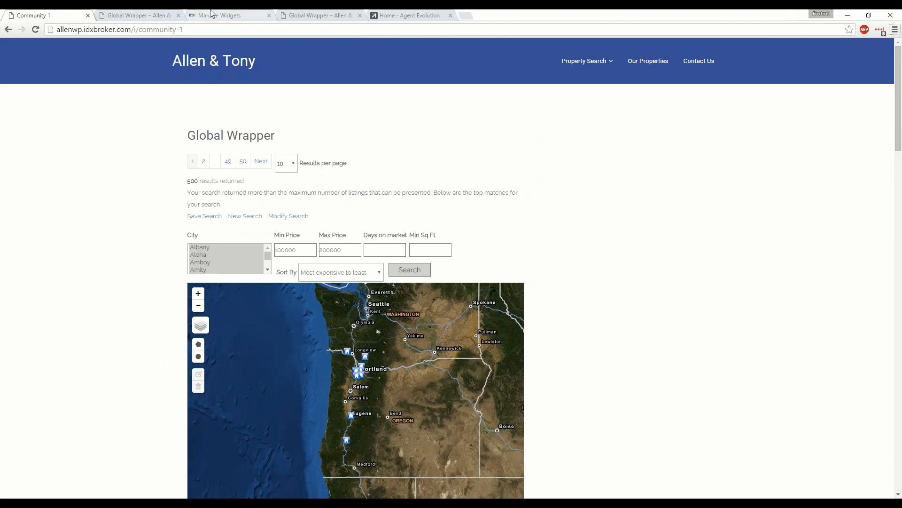
Switch to IDX Broker, close the widget code and open the community-1 saved link for editing
left_click(235, 16)
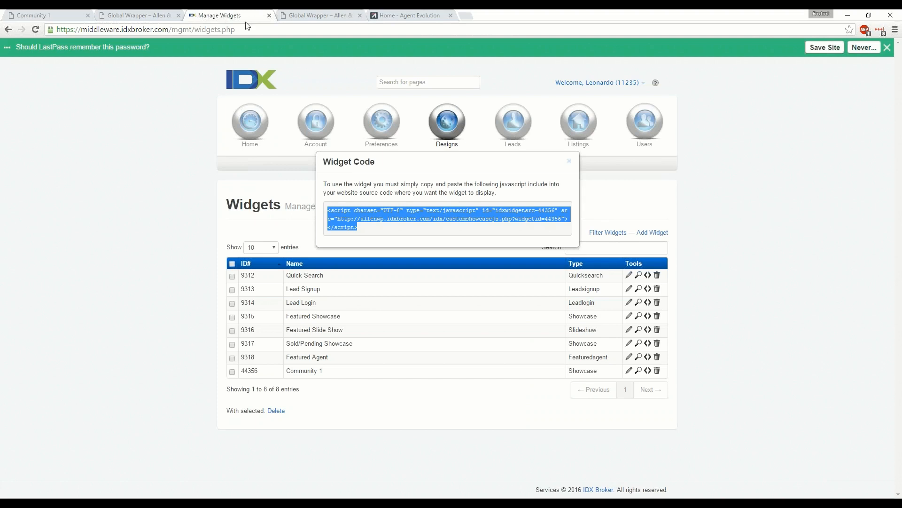
left_click(569, 161)
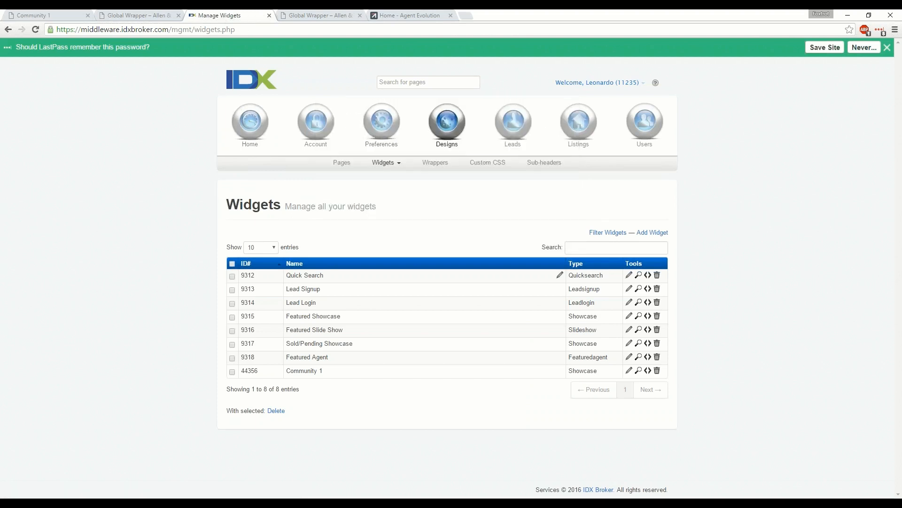
left_click(381, 125)
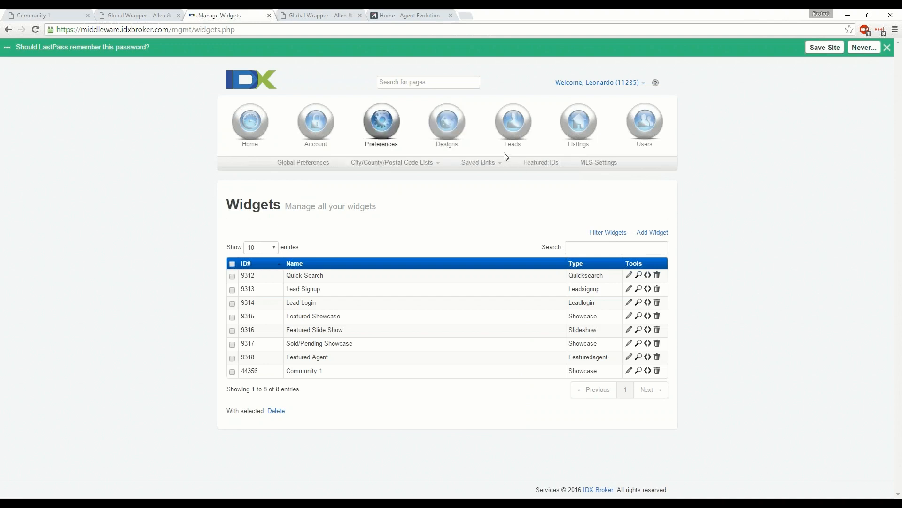
left_click(489, 168)
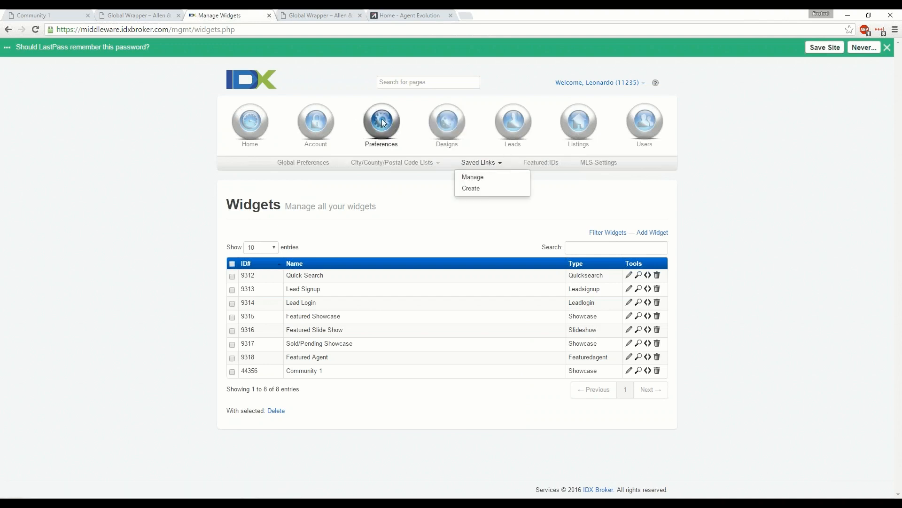
left_click(470, 177)
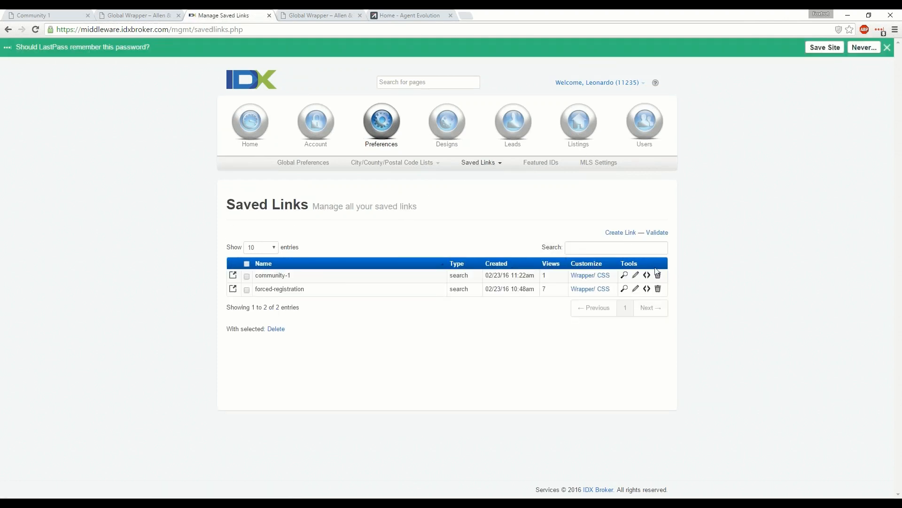
left_click(634, 277)
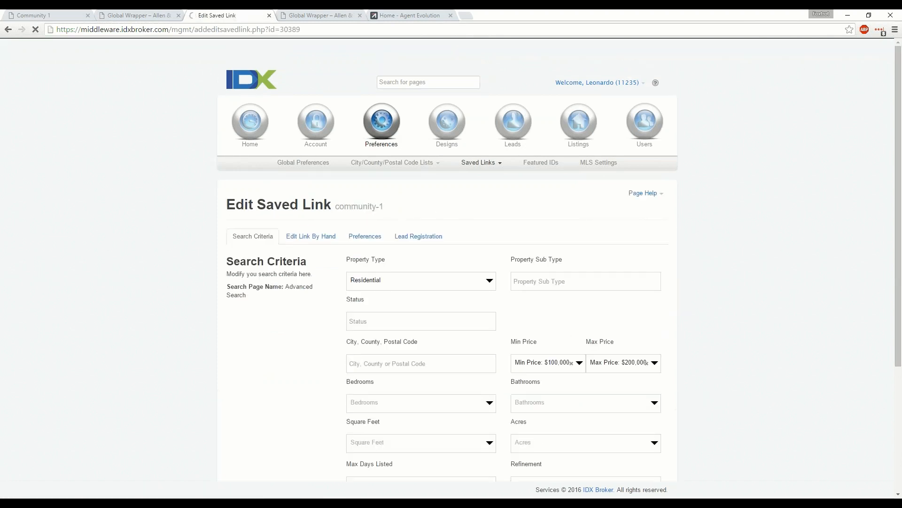
Force lead registration on the community-1 saved link with 1 page viewable before registration, and save the changes
left_click(424, 239)
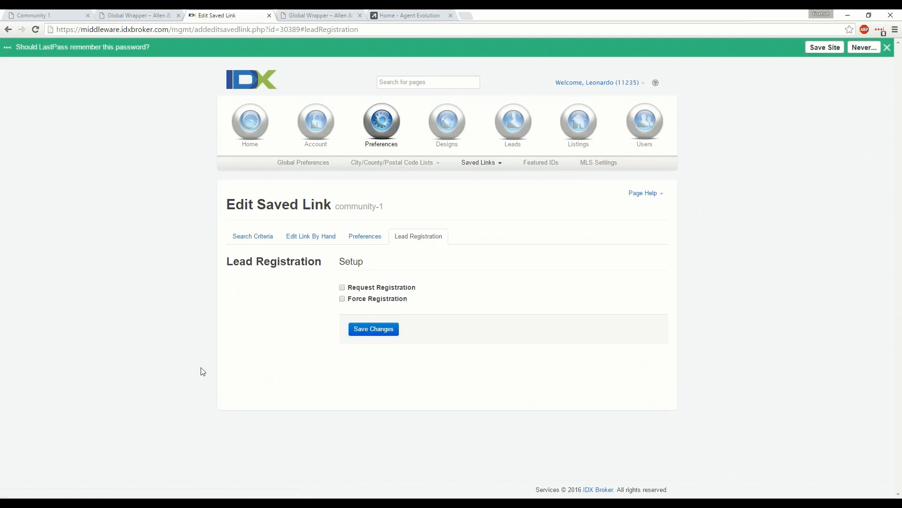
left_click(342, 299)
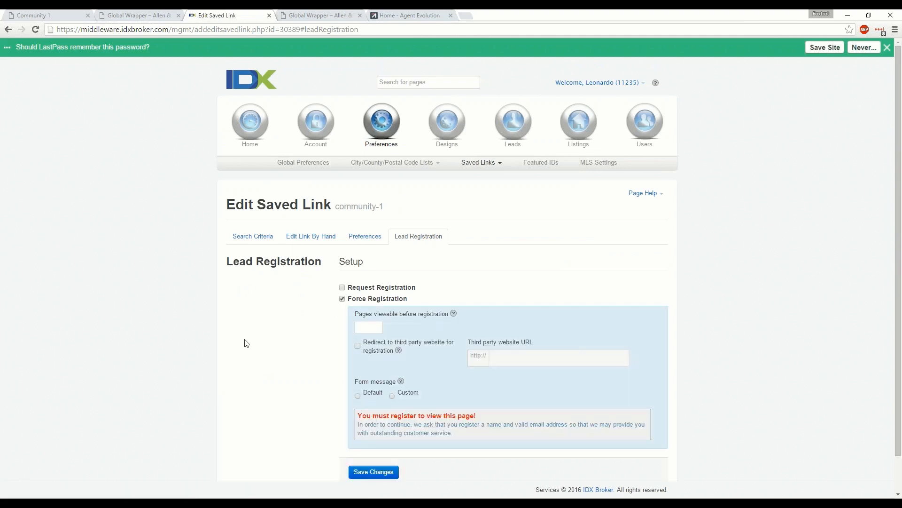
scroll(243, 342, "down", 1)
left_click(371, 289)
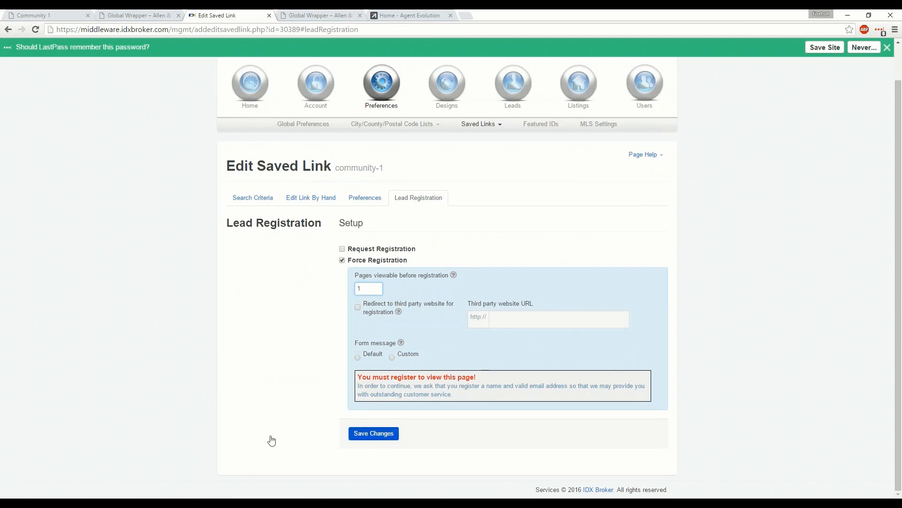
key("Return")
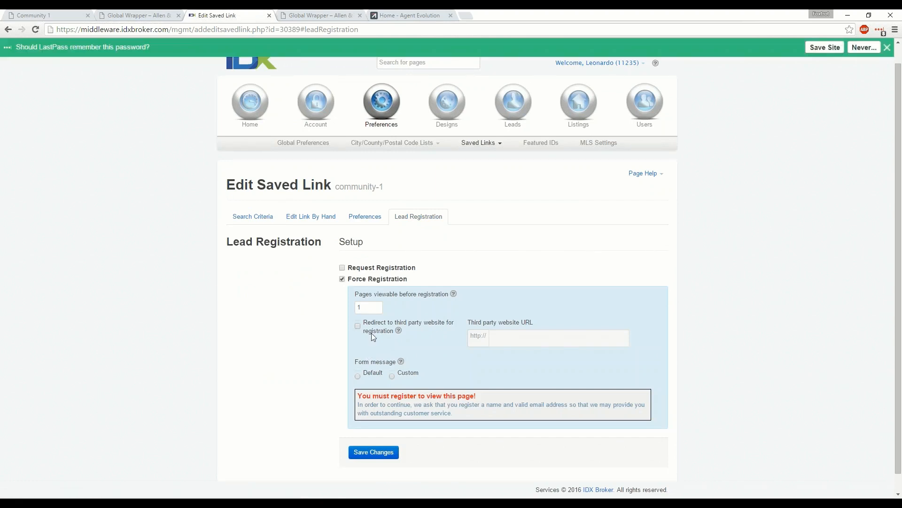
Switch to the Community 1 site and follow "Click here for more results" again to test the forced registration
left_click(70, 14)
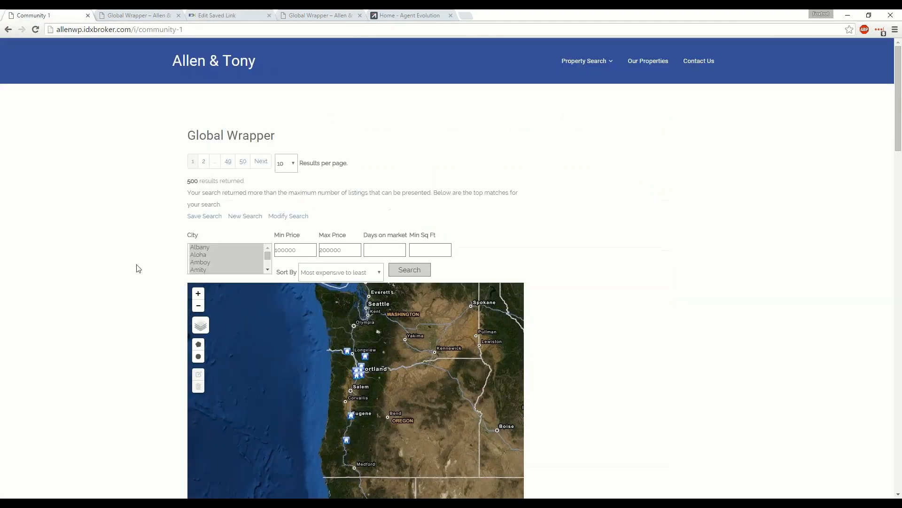
key("F5")
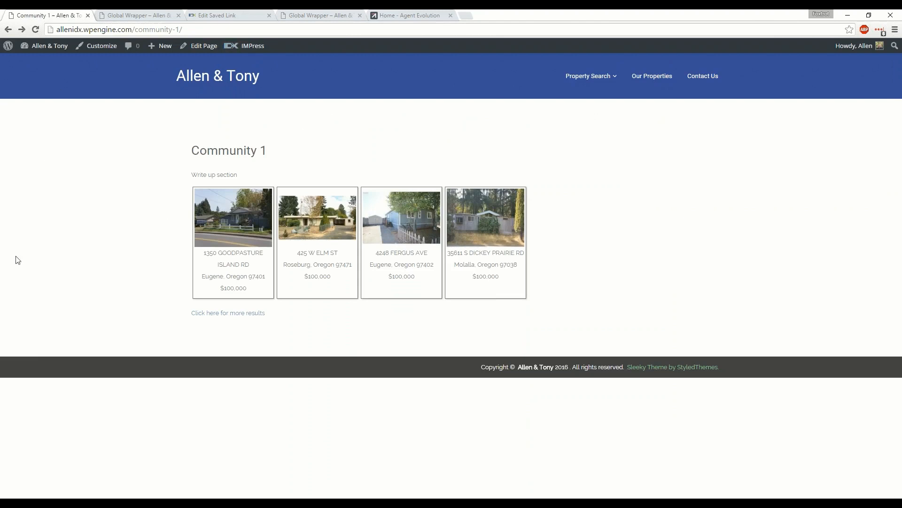
left_click(214, 314)
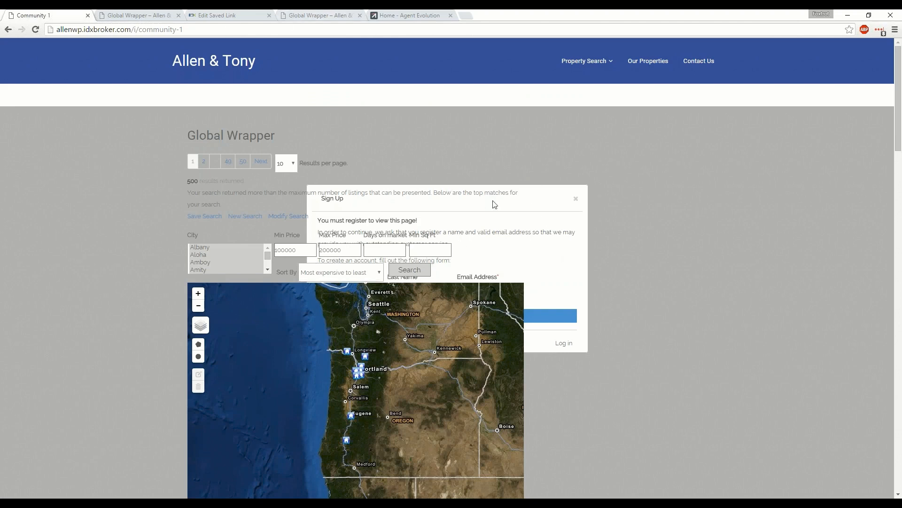
left_click_drag(501, 196, 514, 199)
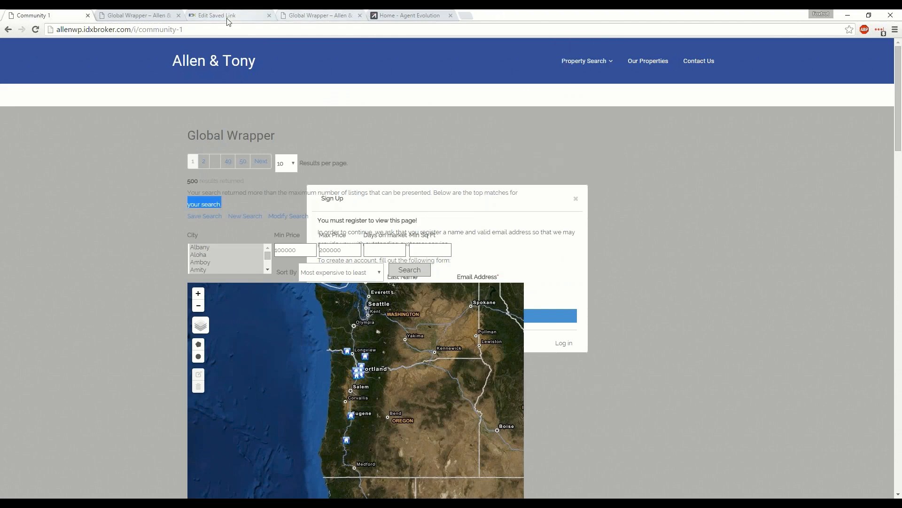
Switch to IDX Broker, change the global wrapper to Static with blank header and footer HTML, and save it
left_click(302, 16)
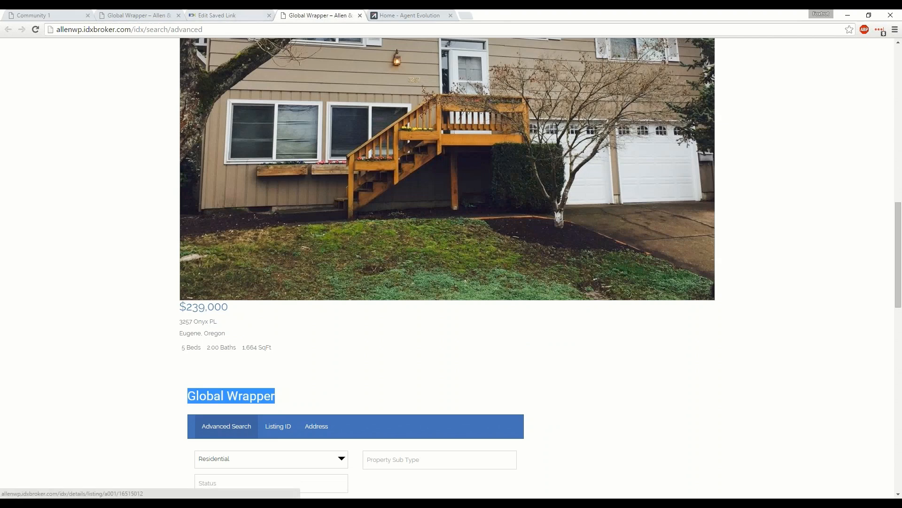
left_click(218, 16)
left_click(434, 143)
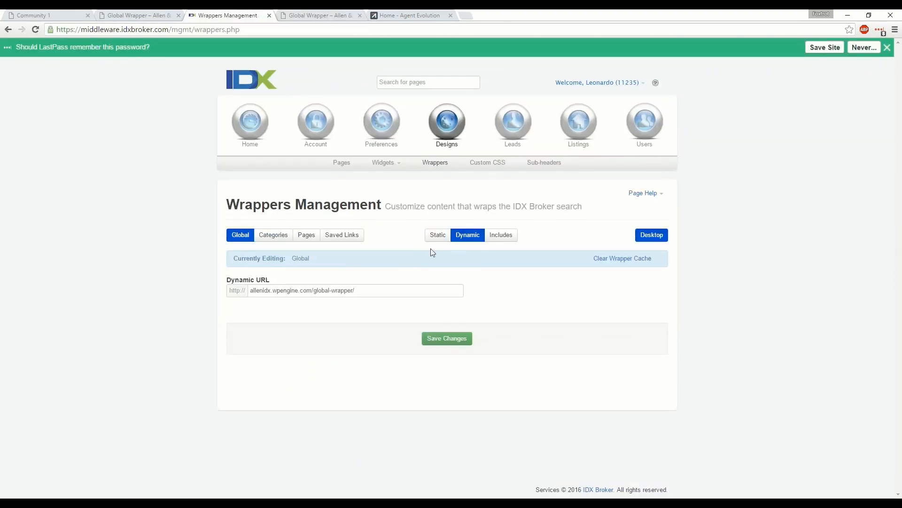
left_click(437, 235)
left_click(442, 470)
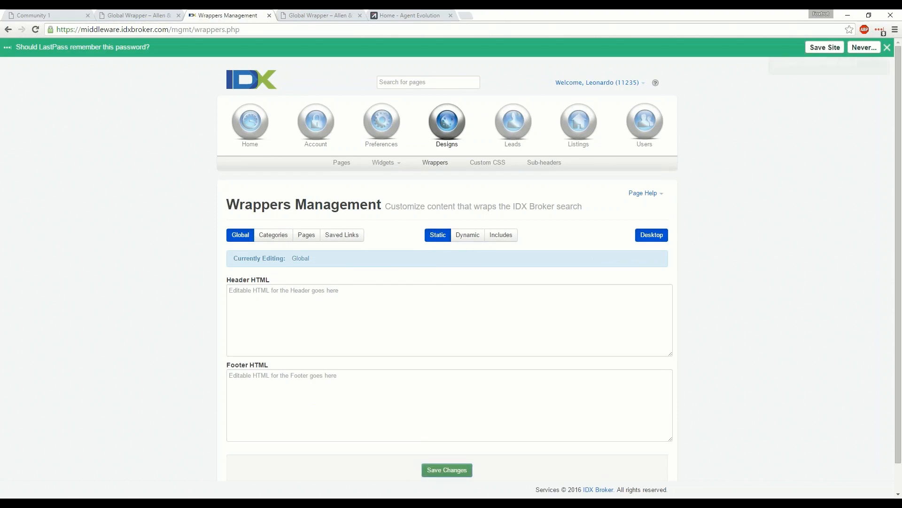
Reload the Community 1 results to check the sign-up form without the wrapper, dismiss the form and return to the Community 1 page
left_click(139, 15)
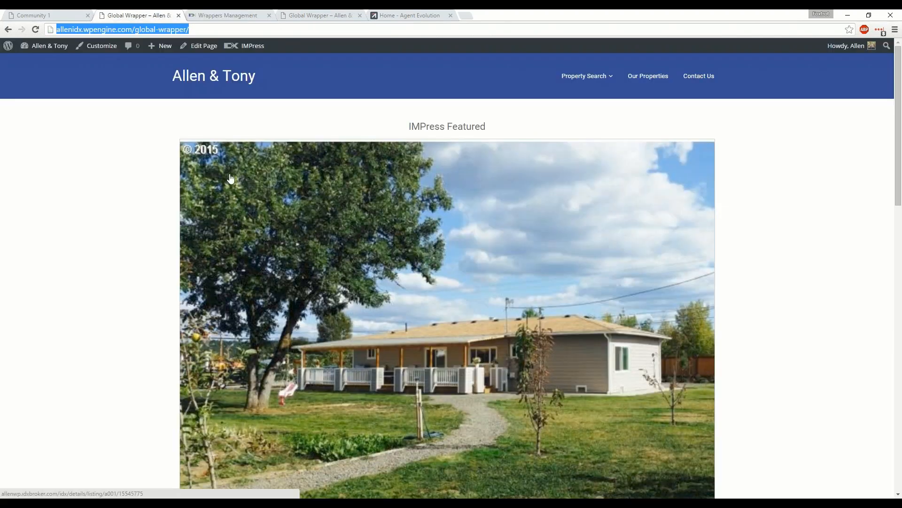
left_click(68, 14)
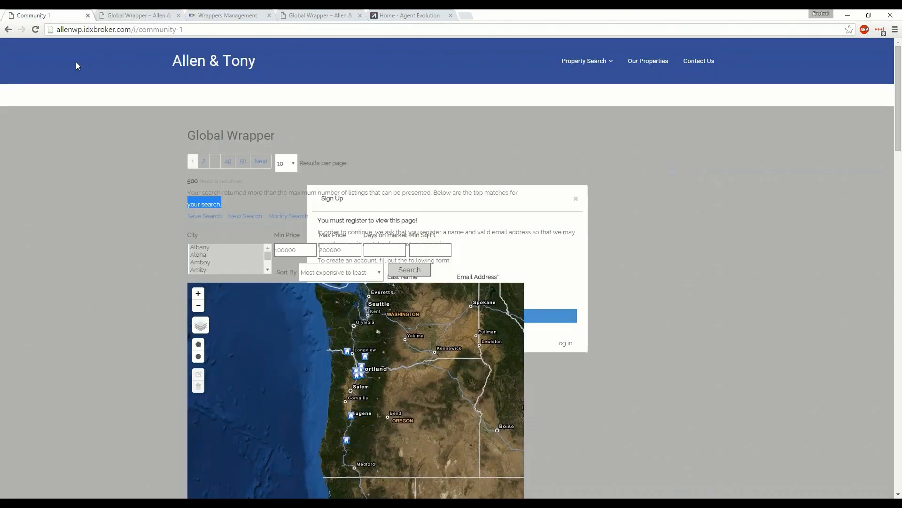
left_click(43, 283)
left_click(37, 29)
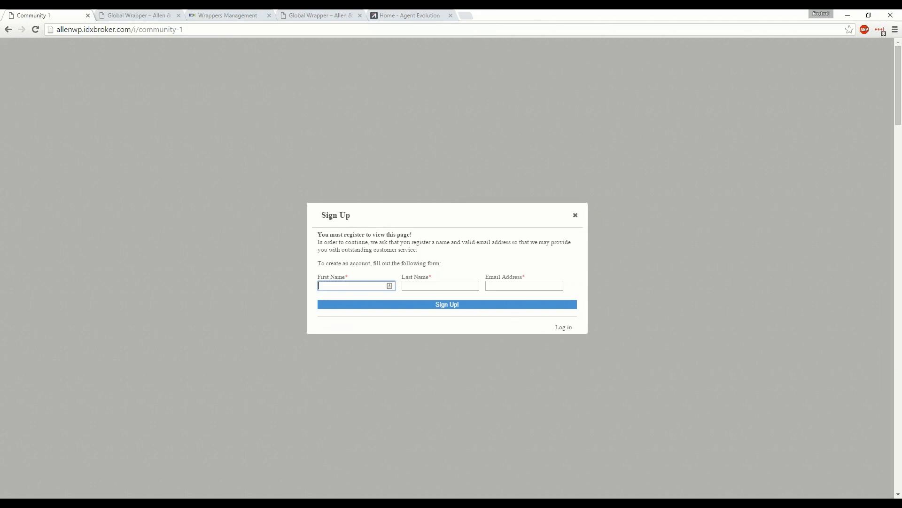
left_click(575, 216)
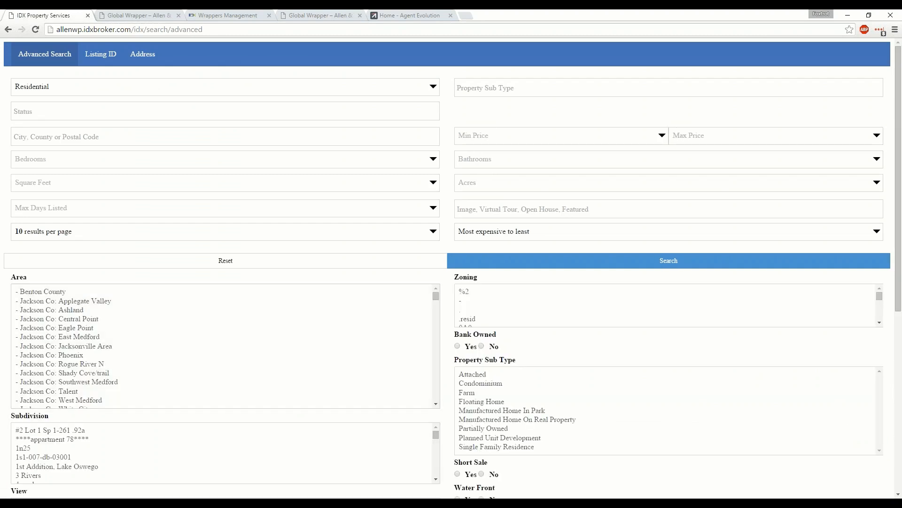
left_click(9, 29)
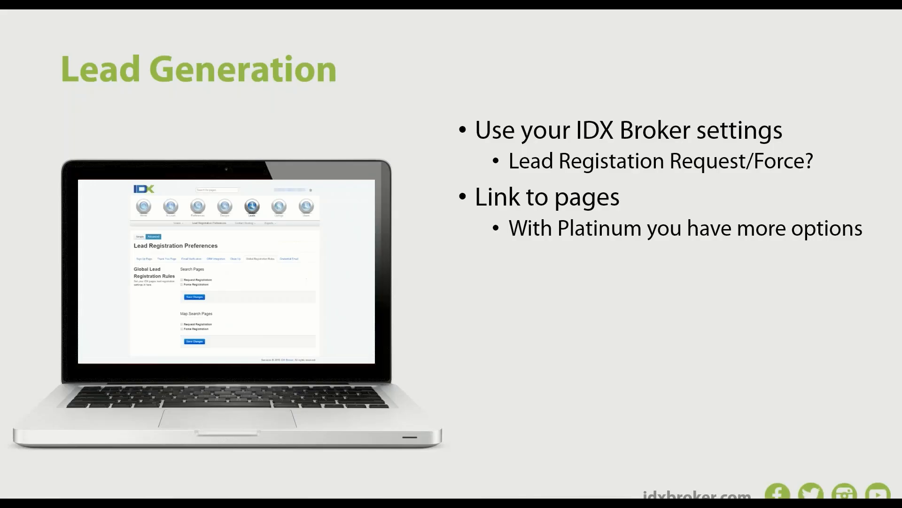
key("Right")
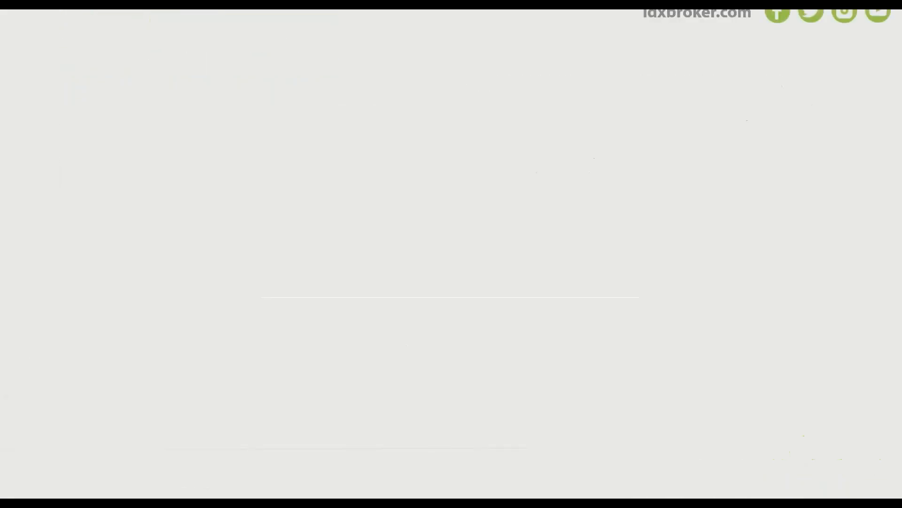
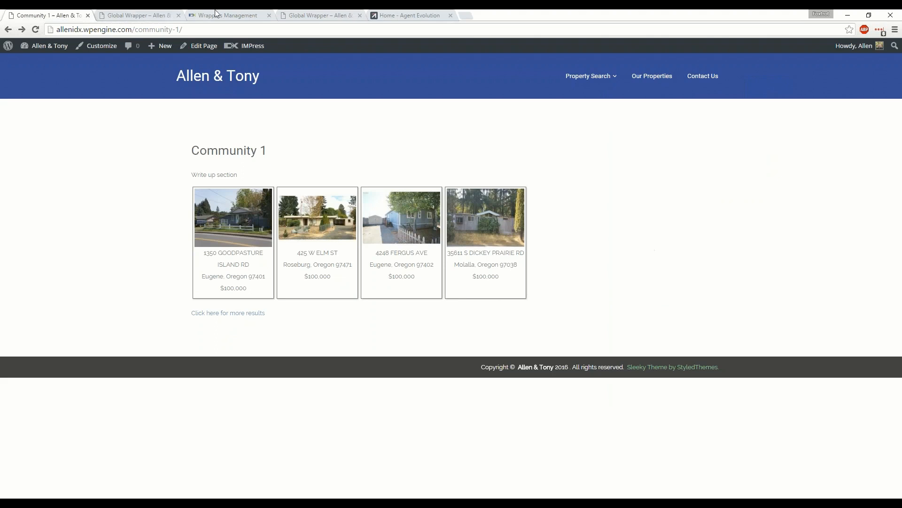
Switch to IDX Broker and open the Advanced Search page's layout to review its current template, available versions and the alternative templates
left_click(218, 15)
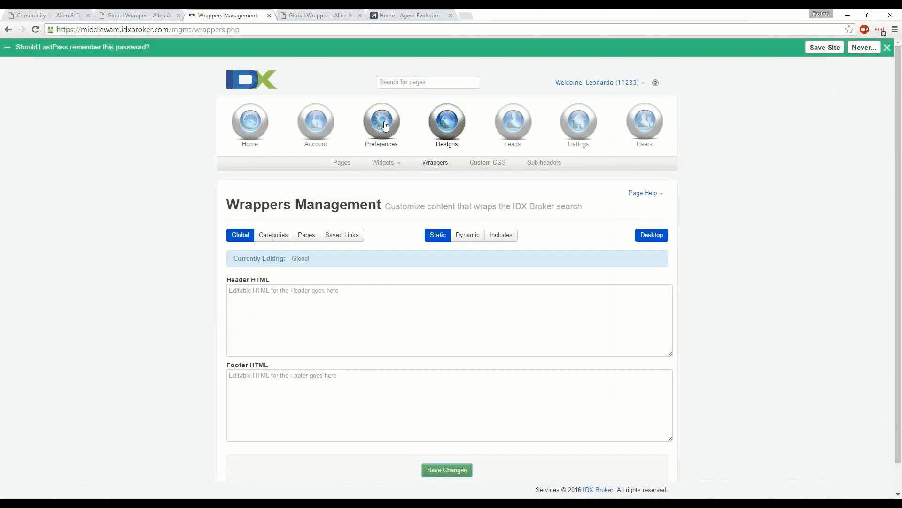
left_click(343, 163)
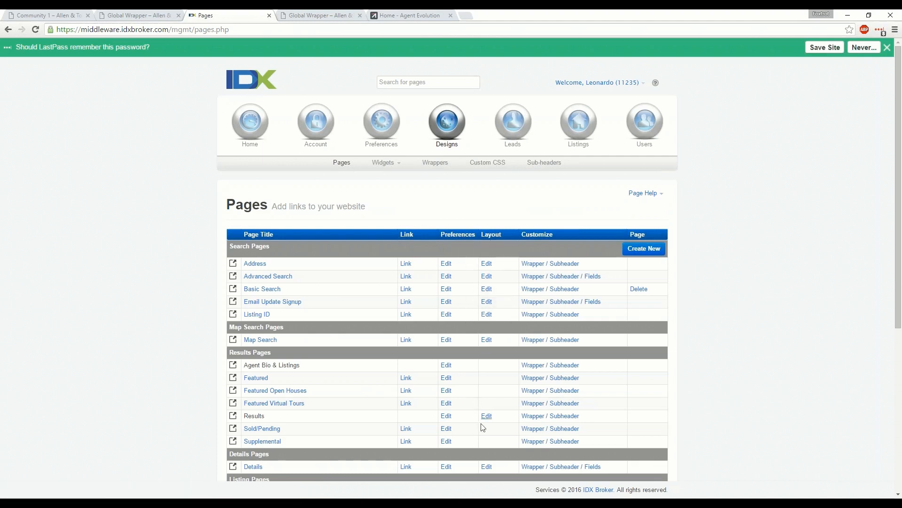
left_click(487, 277)
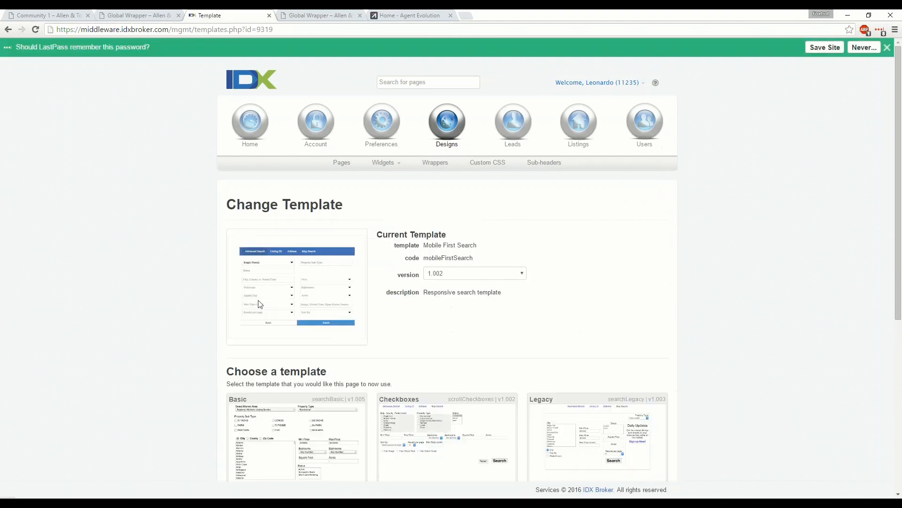
left_click_drag(426, 245, 477, 245)
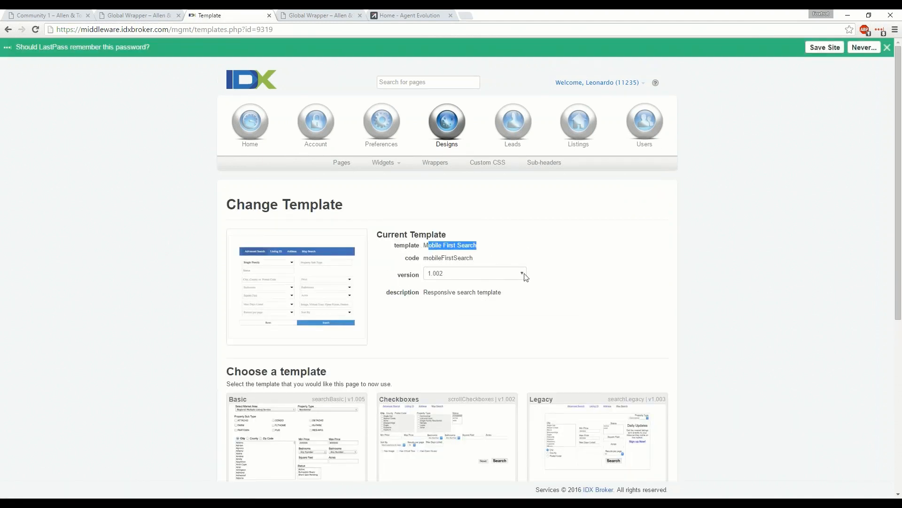
left_click(523, 274)
left_click(466, 304)
left_click(603, 280)
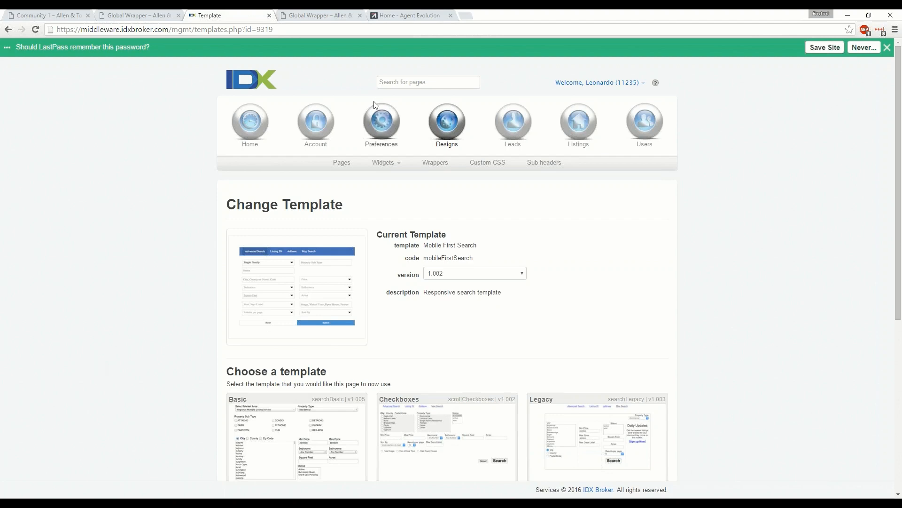
scroll(134, 289, "down", 3)
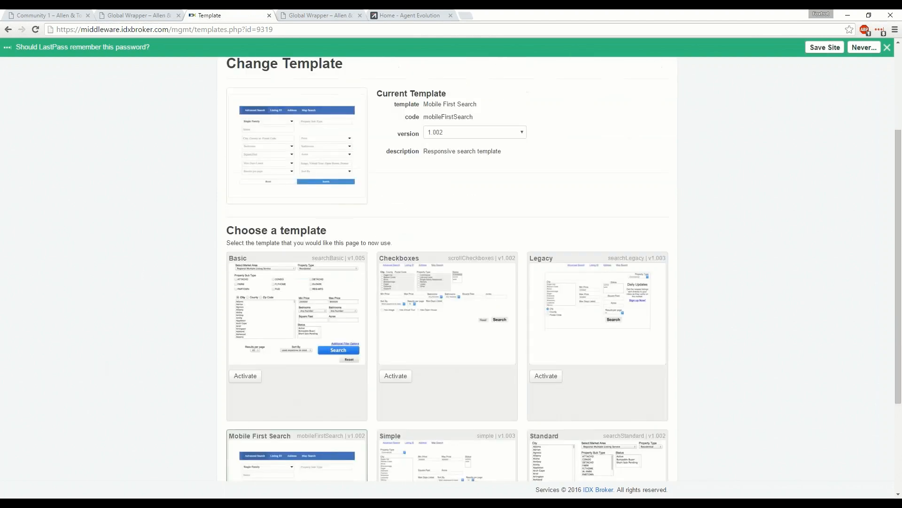
scroll(454, 221, "up", 3)
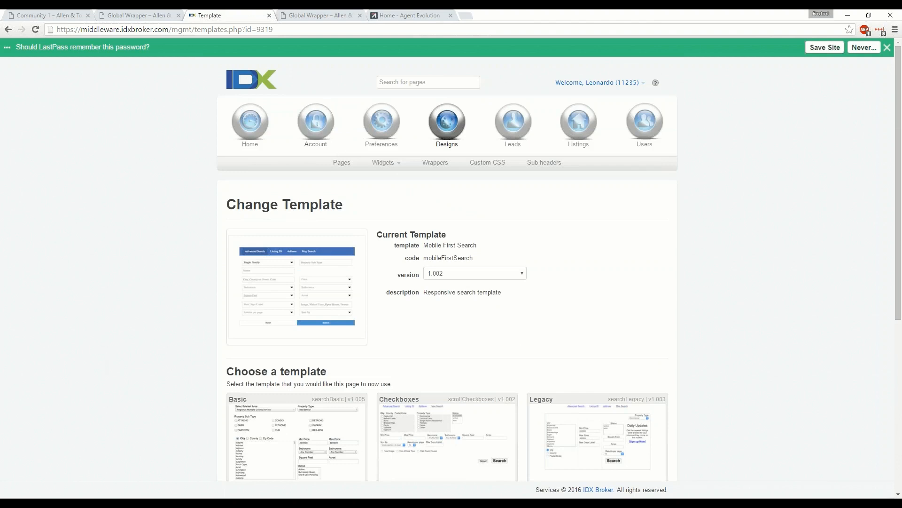
Open the layout of the Results page and activate the Mobile First Results template
left_click(342, 162)
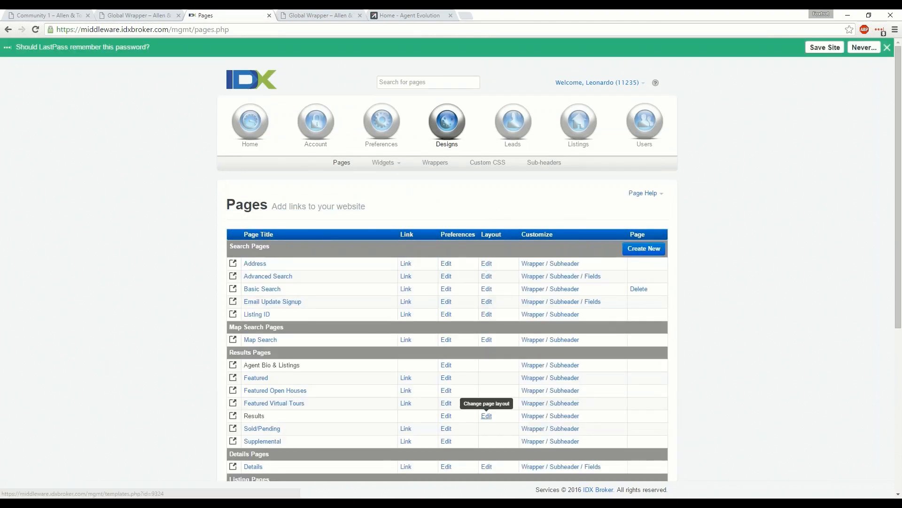
left_click(487, 416)
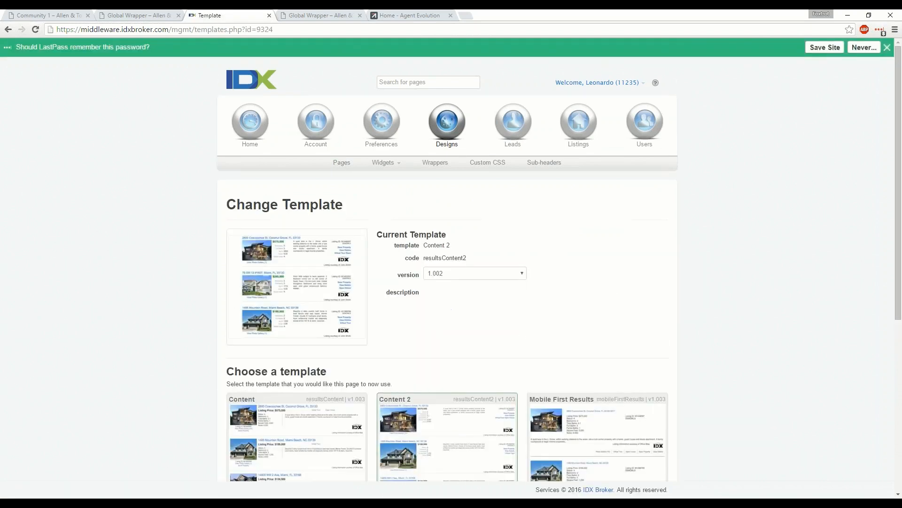
scroll(606, 296, "down", 4)
scroll(442, 175, "up", 3)
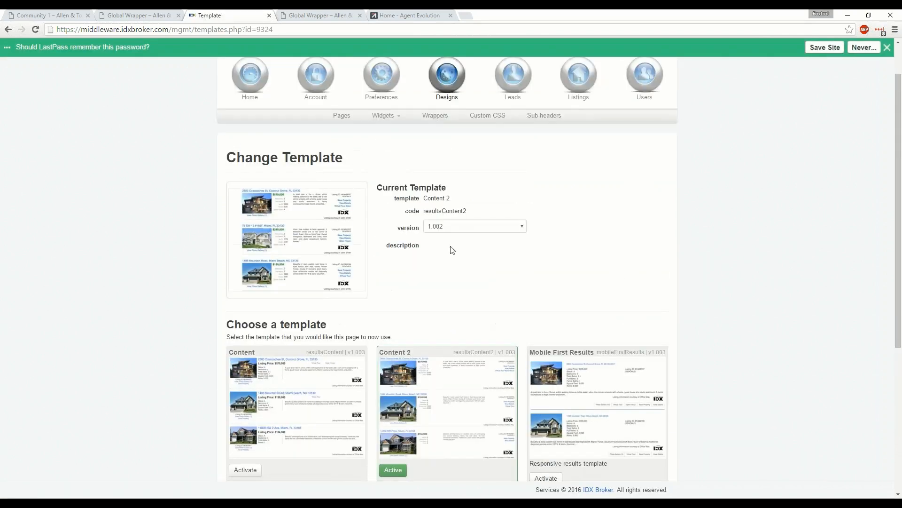
scroll(597, 306, "down", 2)
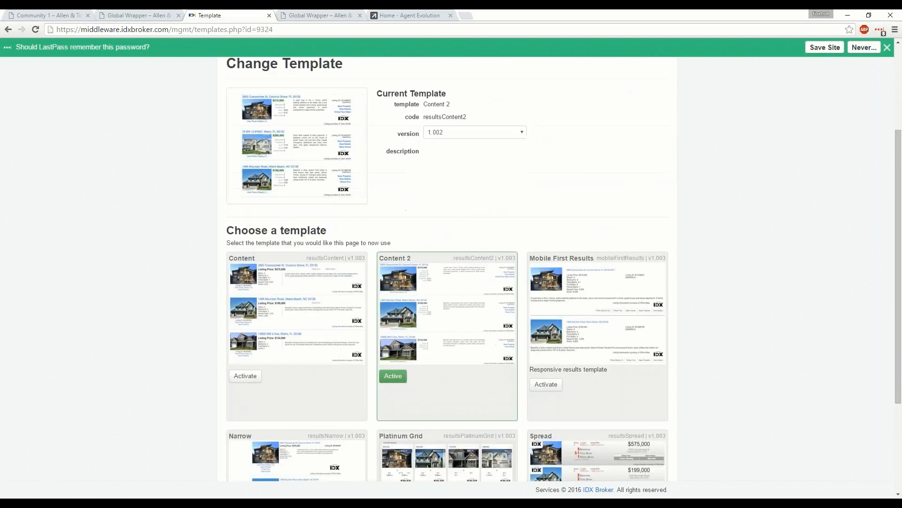
left_click(550, 388)
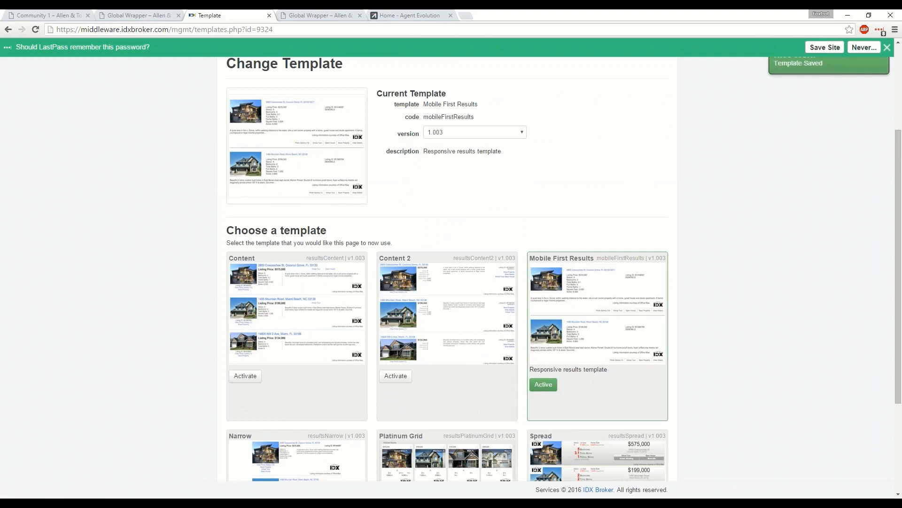
Open the Mobile settings in Global Preferences
scroll(92, 264, "up", 2)
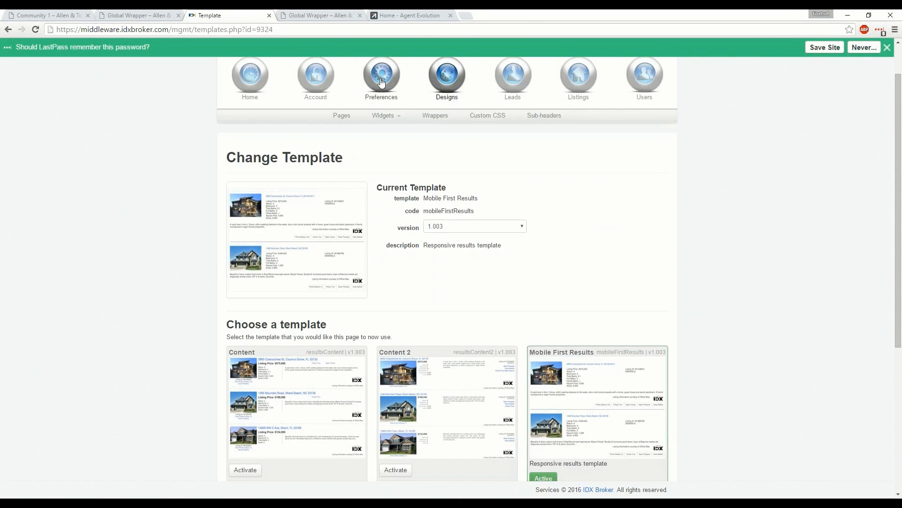
mouse_move(381, 83)
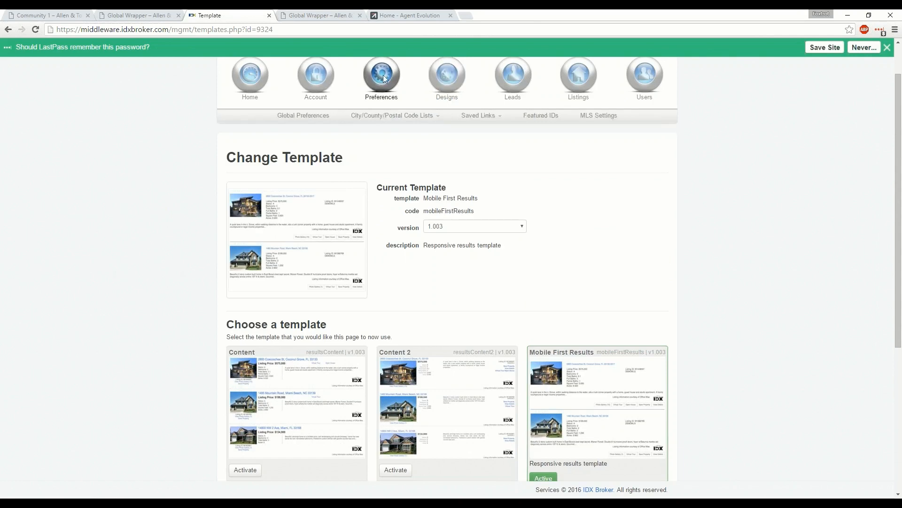
left_click(301, 116)
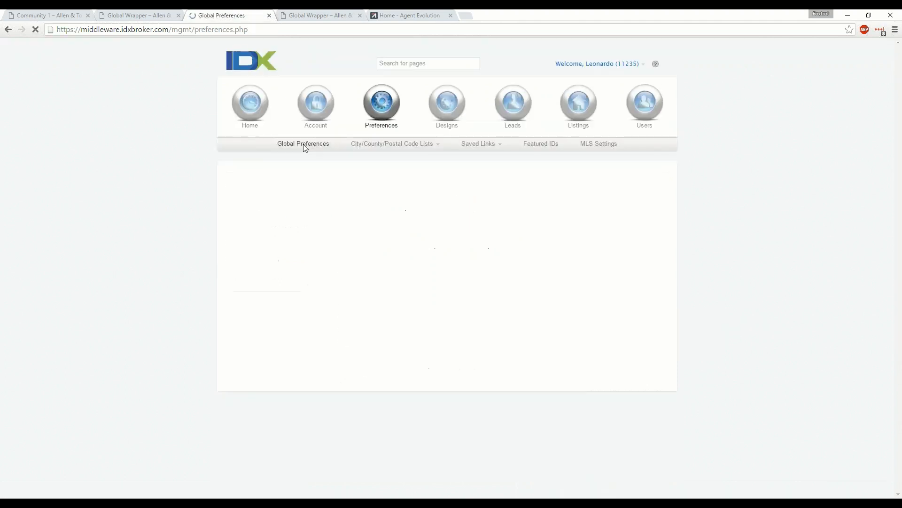
left_click(504, 236)
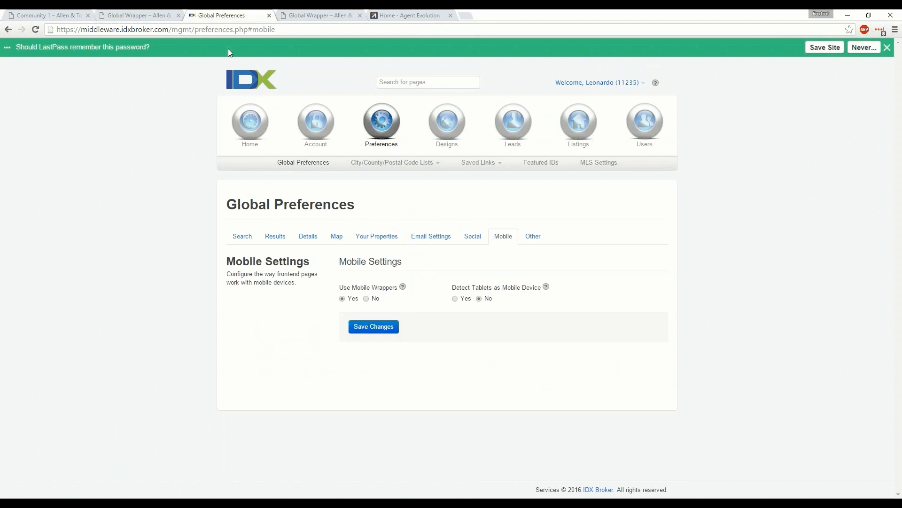
Load the Advanced Search page with "?mobile" added to its address, view its Links menu and close that menu
left_click(295, 17)
left_click(265, 30)
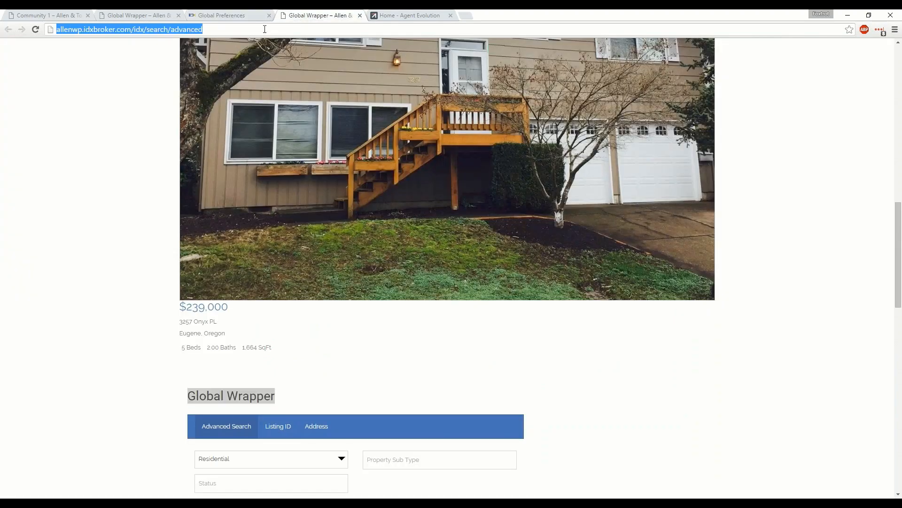
left_click(265, 30)
type("?mobil")
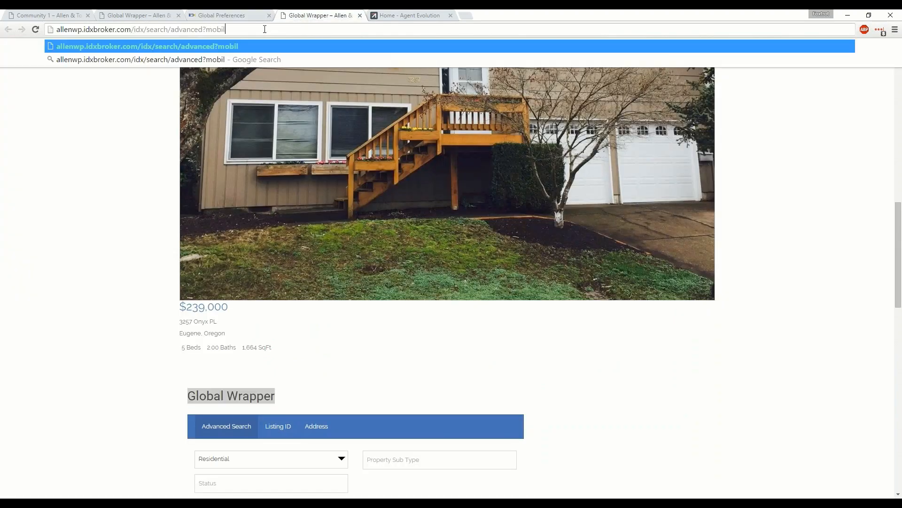
type("e")
key("Return")
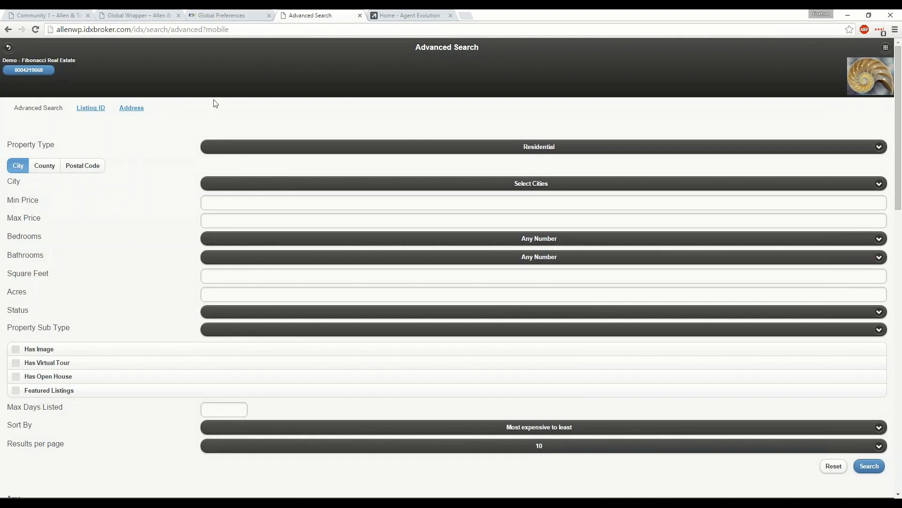
left_click(885, 48)
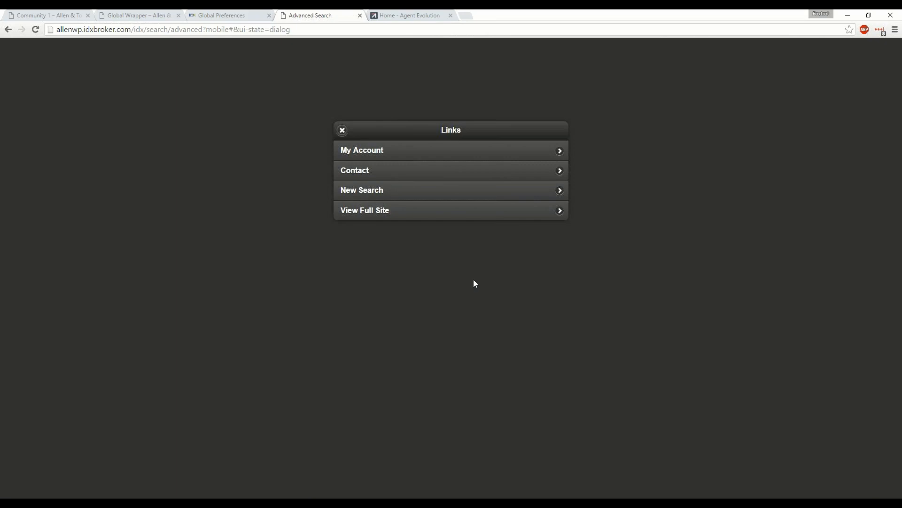
left_click(342, 131)
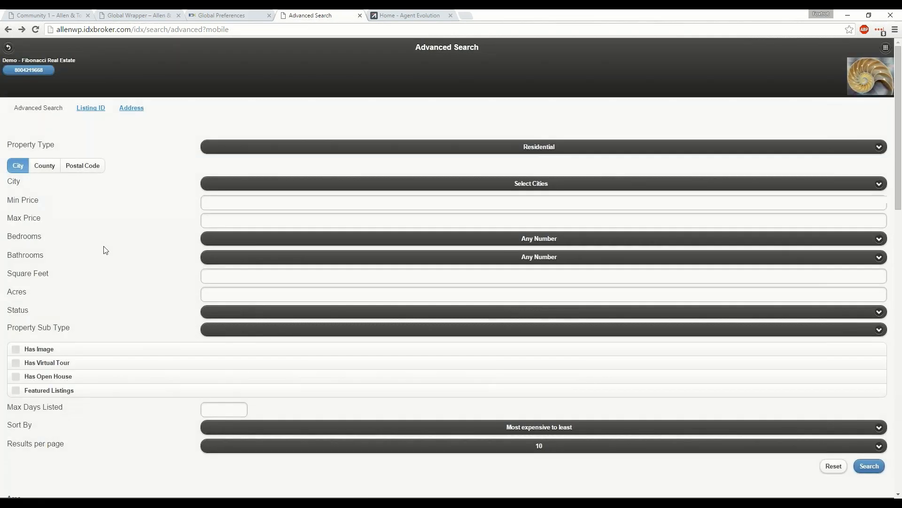
Return to the IDX Broker Mobile settings, set Use Mobile Wrappers to No and save the changes
left_click(223, 15)
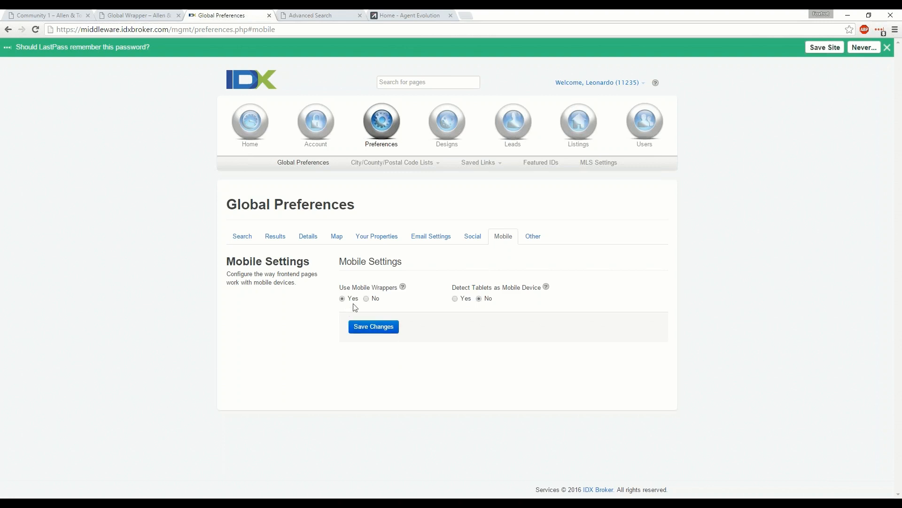
left_click(366, 299)
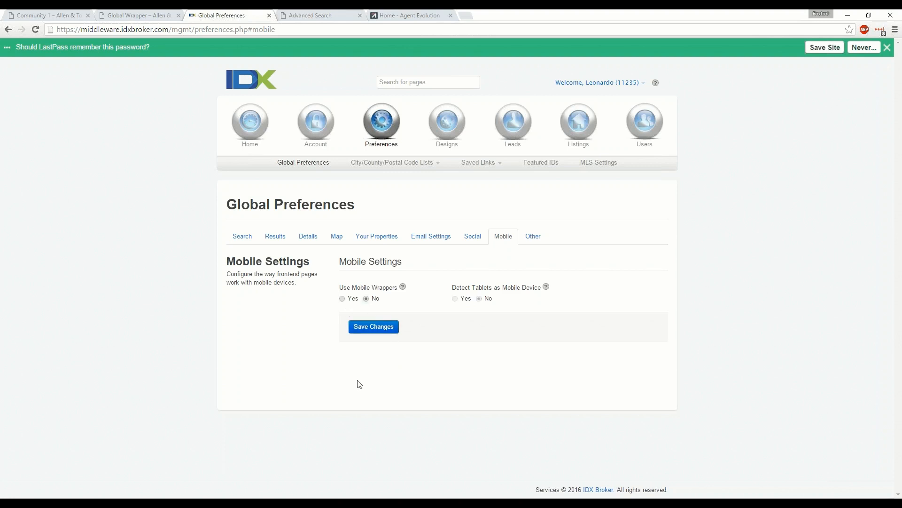
left_click(368, 328)
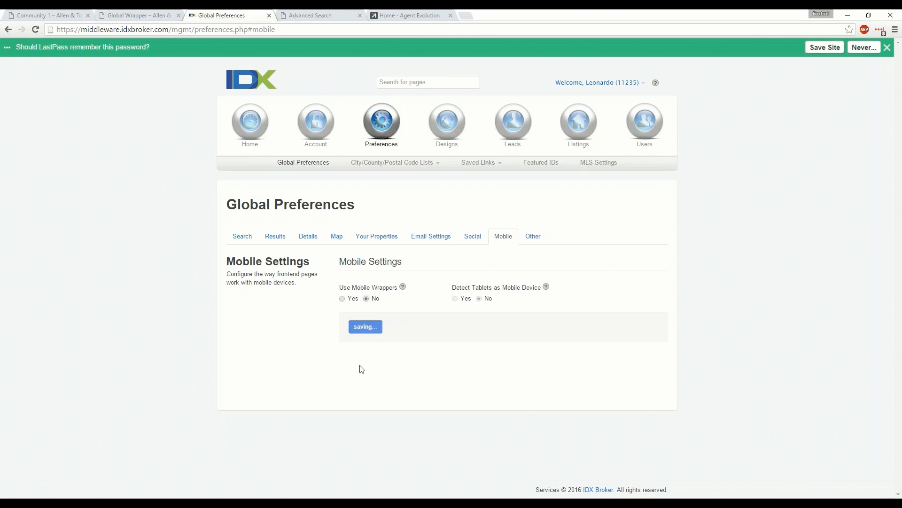
Switch to the Advanced Search page, remove "?mobile" from its address and load the regular version
left_click(312, 15)
left_click_drag(203, 30, 230, 30)
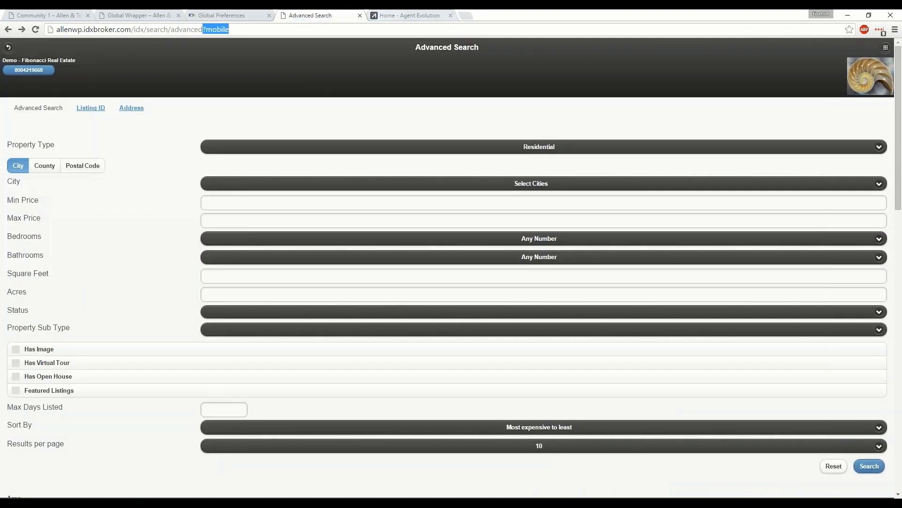
key("BackSpace")
key("Return")
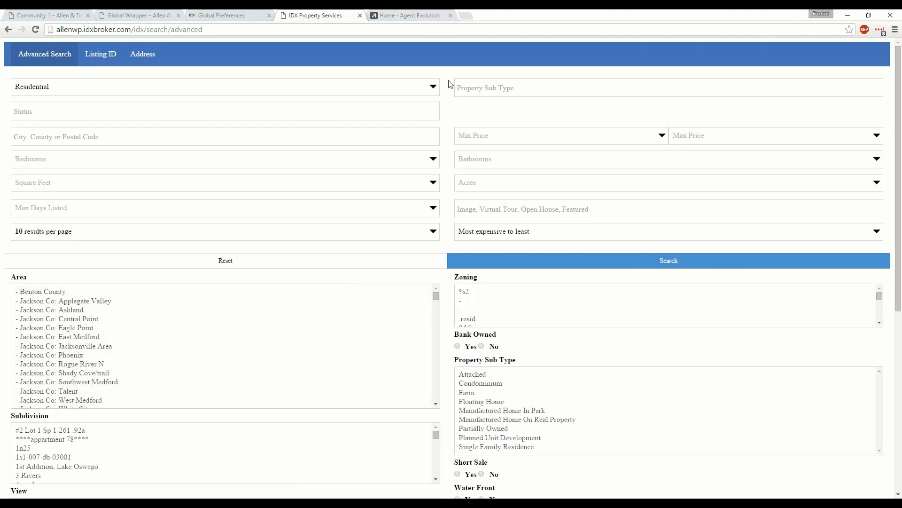
Open the developer tools with device emulation set to Apple iPhone 6 and shrink the tools' interface zoom
key("ctrl+shift+i")
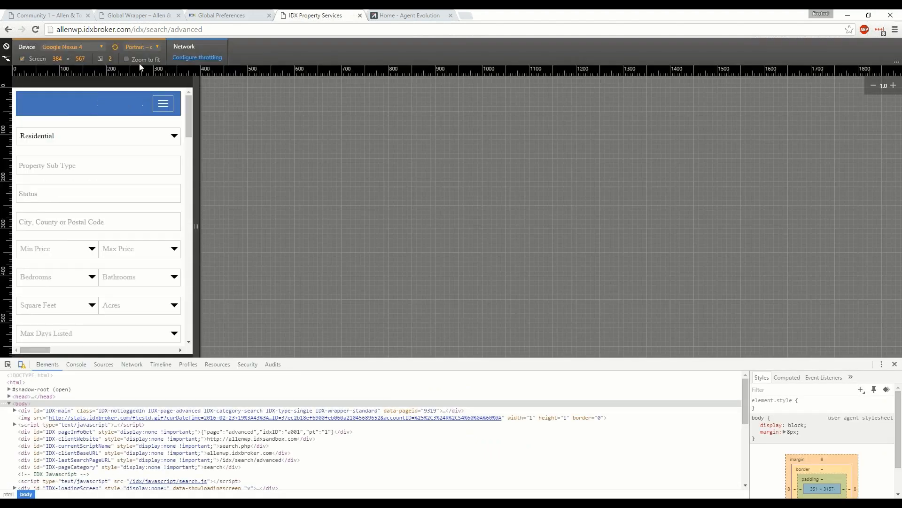
left_click(101, 47)
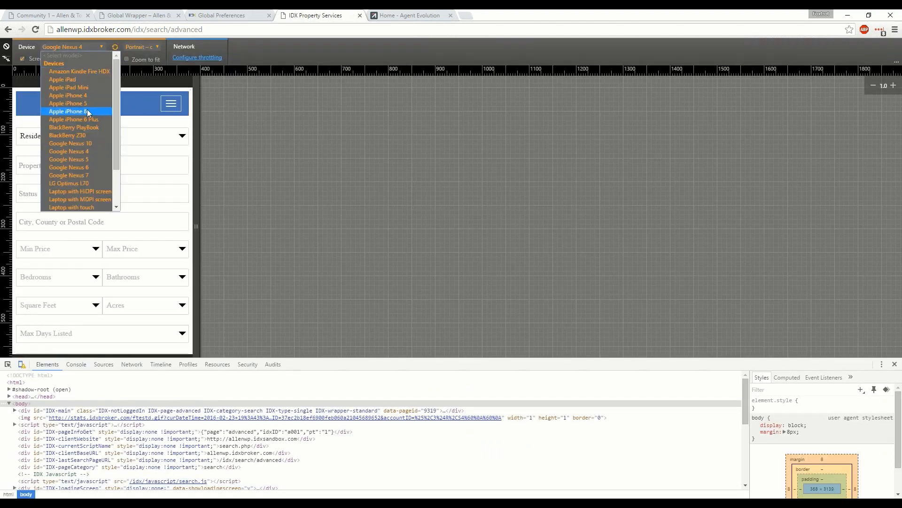
left_click(87, 111)
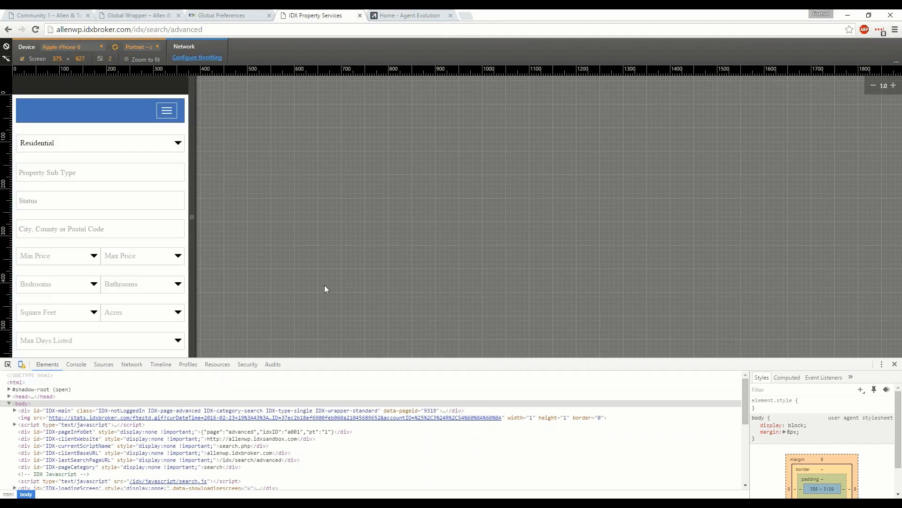
key("ctrl+minus")
key("ctrl+minus")
key("ctrl+minus")
key("ctrl+minus")
key("ctrl+minus")
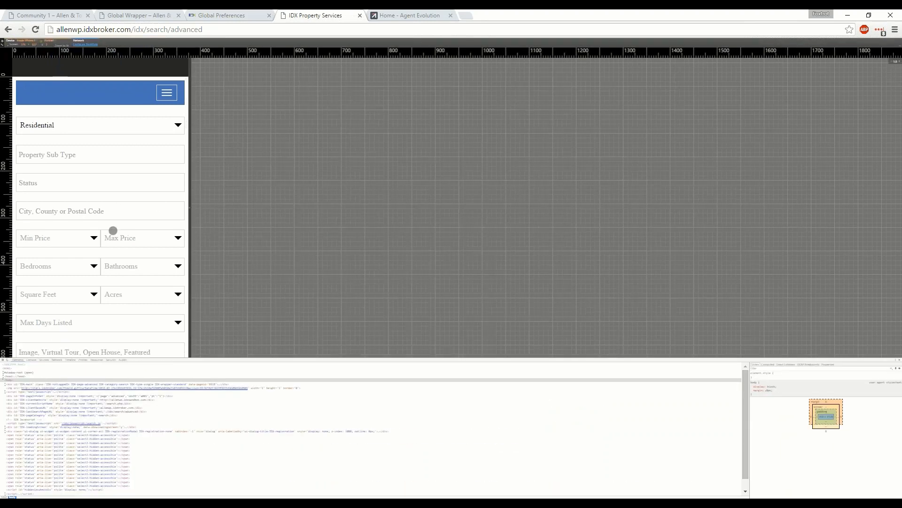
Look through the whole Advanced Search form in the emulated phone view and return to its beginning
left_click_drag(113, 230, 114, 106)
scroll(104, 311, "down", 5)
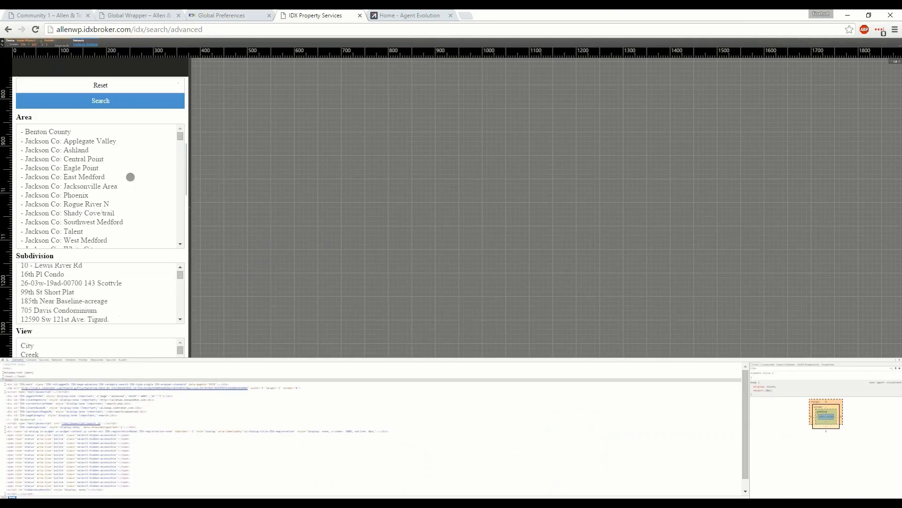
scroll(131, 330, "down", 15)
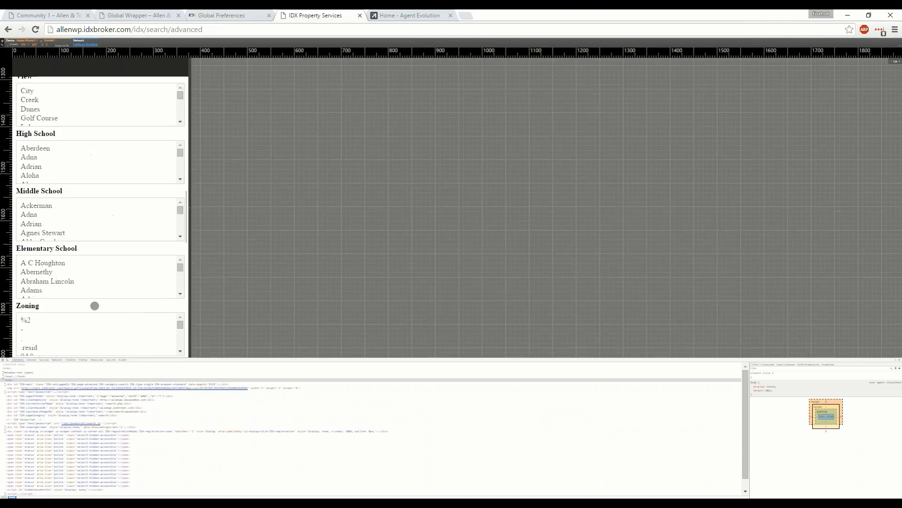
scroll(129, 233, "down", 1)
scroll(129, 233, "up", 4)
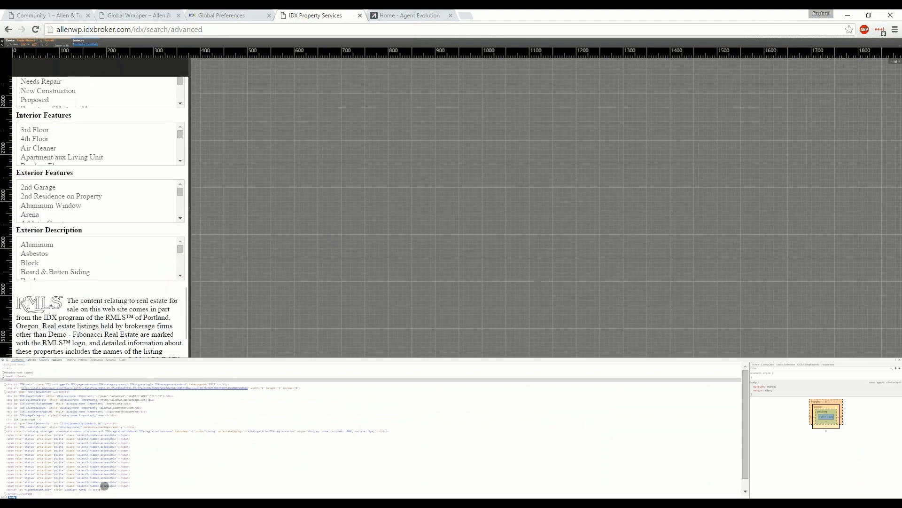
scroll(129, 234, "up", 18)
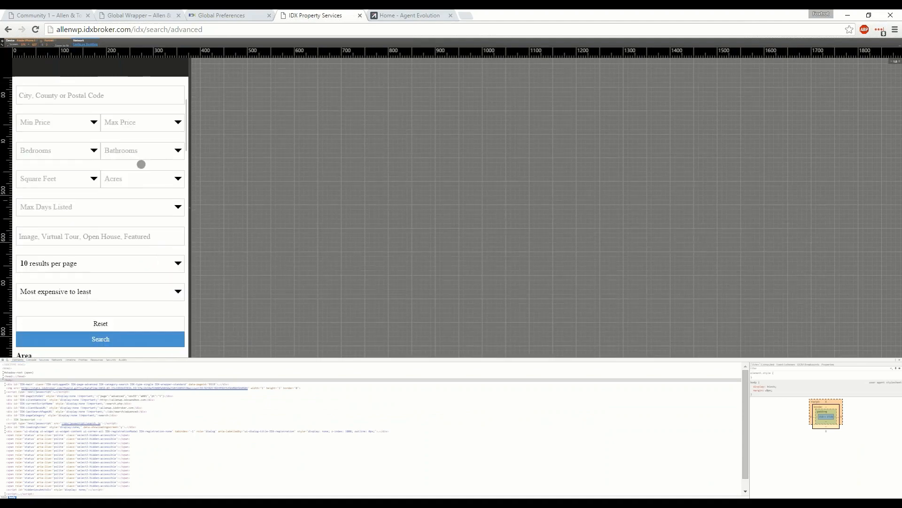
scroll(125, 249, "up", 3)
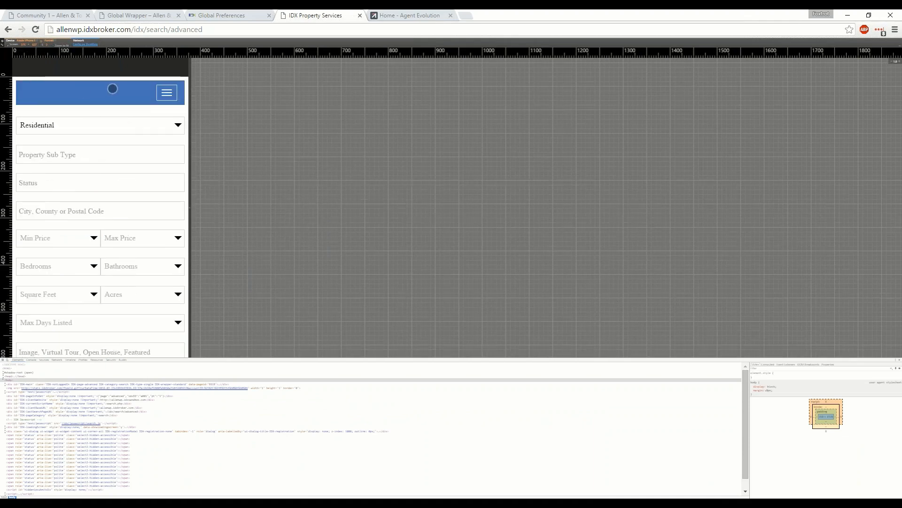
Expand the Advanced Search page's navigation menu in the emulated phone view and collapse it again
left_click(166, 92)
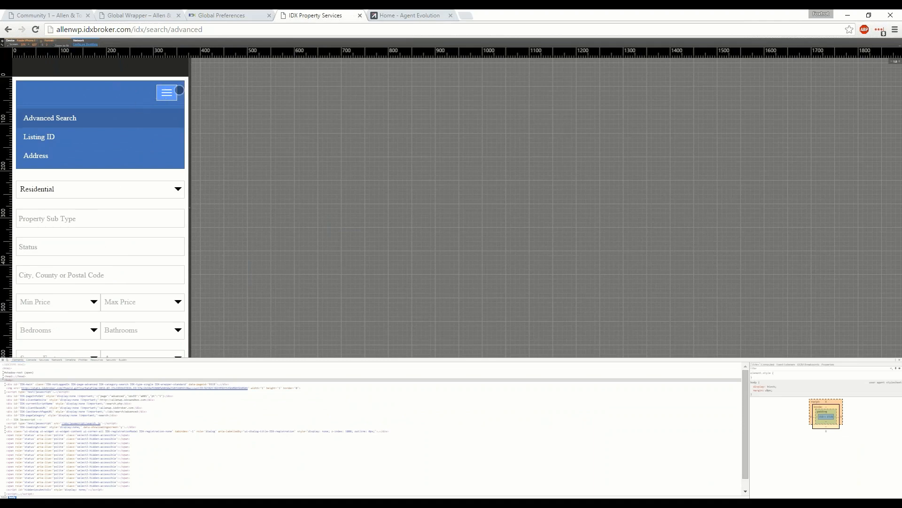
left_click(166, 92)
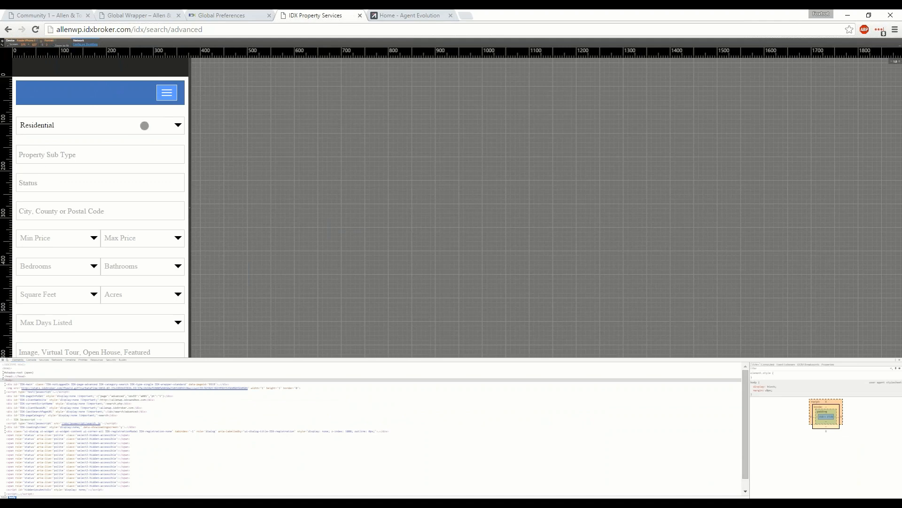
Switch to the Community 1 page and examine it in the developer tools' emulated phone view
left_click(52, 18)
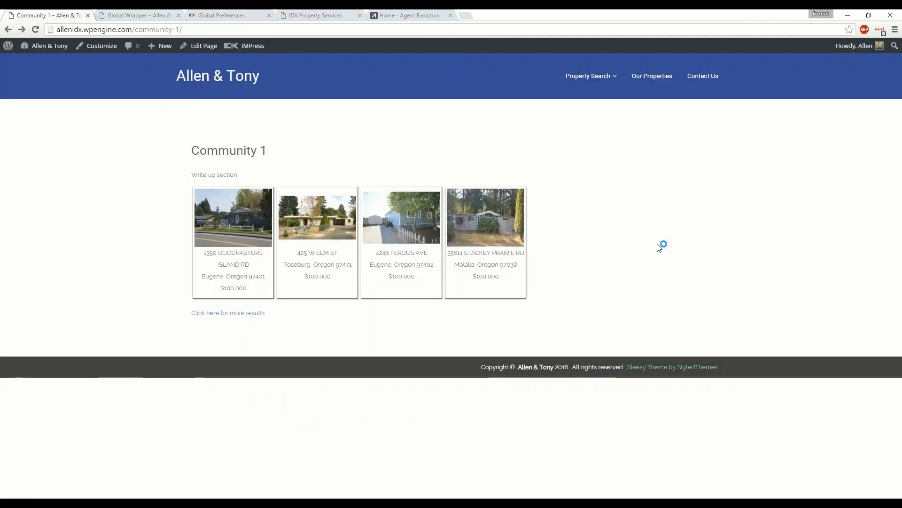
key("ctrl+shift+i")
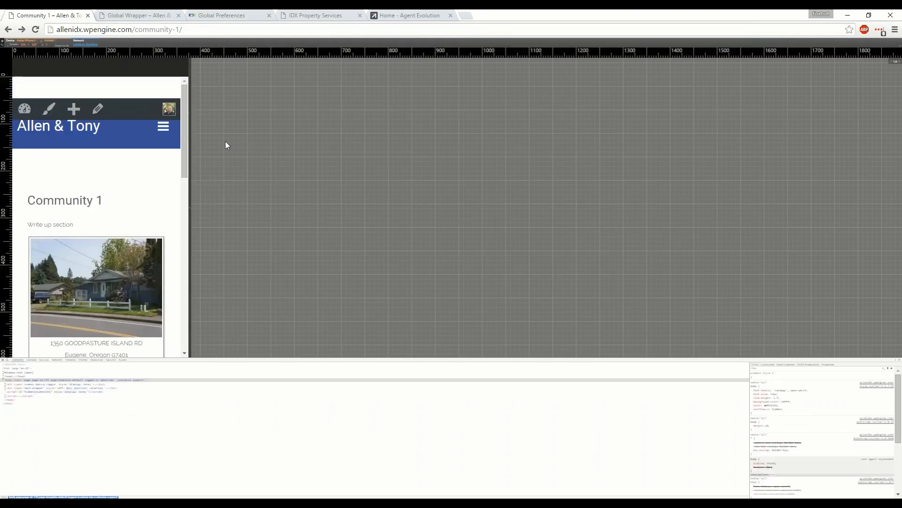
mouse_move(186, 143)
left_mouse_down()
mouse_move(182, 170)
mouse_move(183, 153)
left_mouse_up()
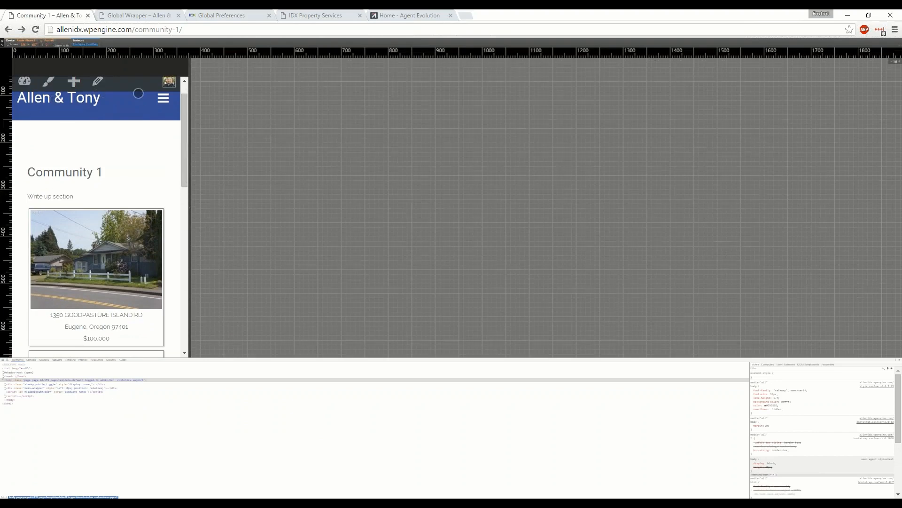
Check the Property Search submenu in the site's mobile menu and open the Contact Us page from that menu
left_click(160, 100)
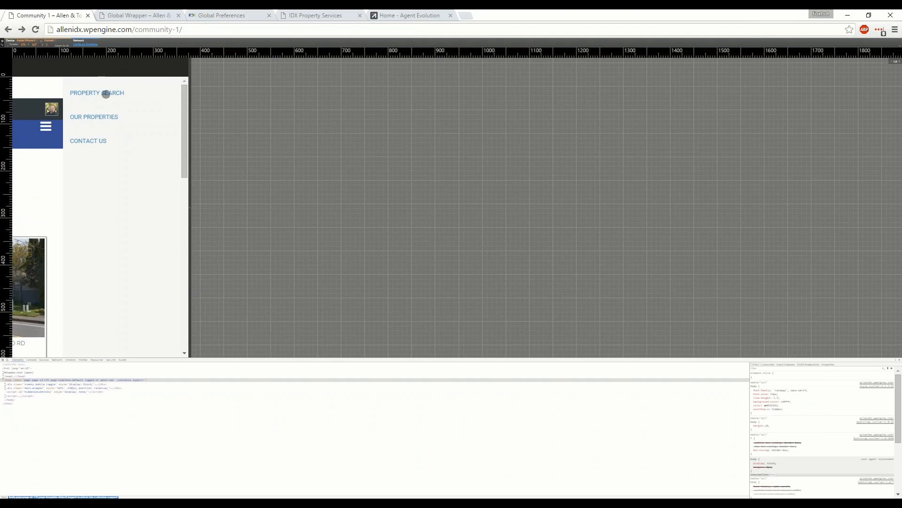
left_click(107, 92)
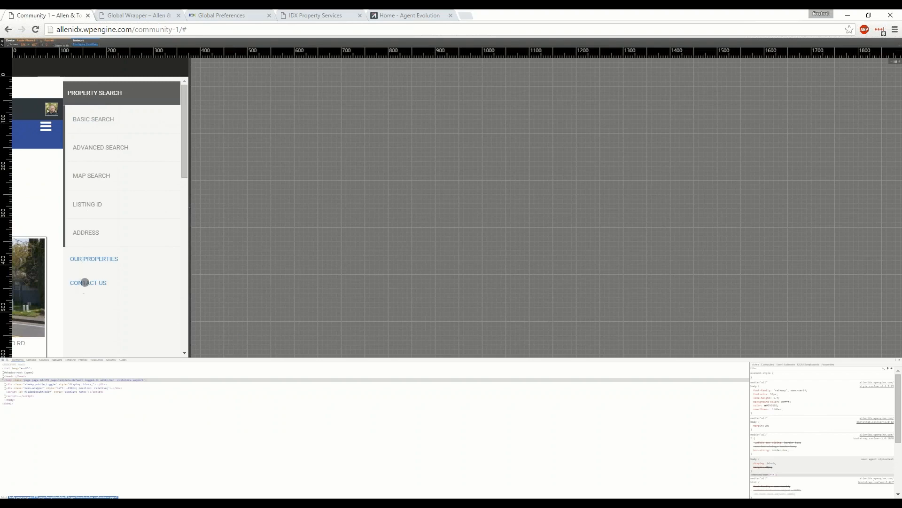
left_click(85, 283)
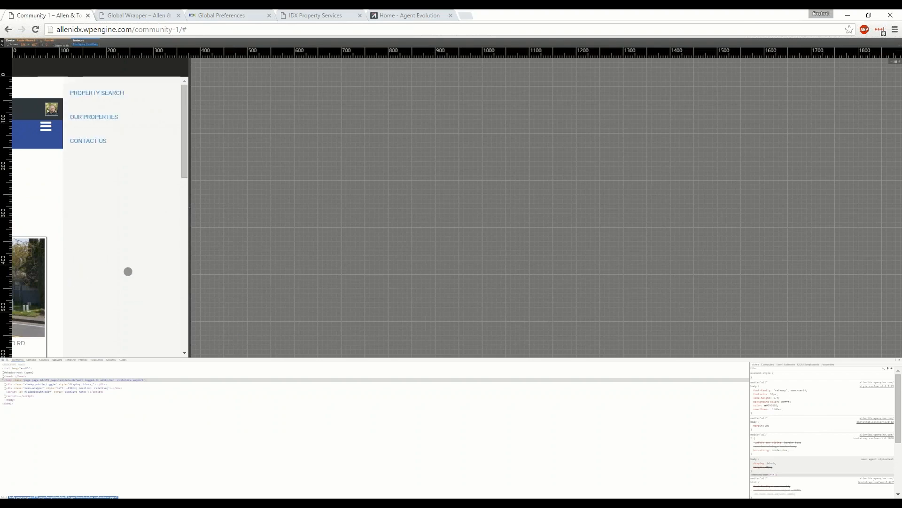
left_click(89, 150)
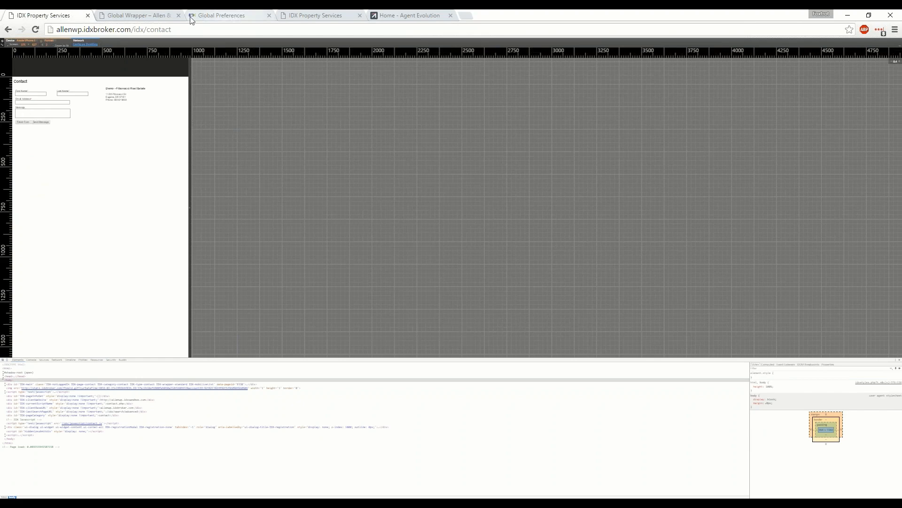
Open the Contact page's layout settings in IDX Broker's Designs pages and activate the mobileFirstContact template
left_click(231, 16)
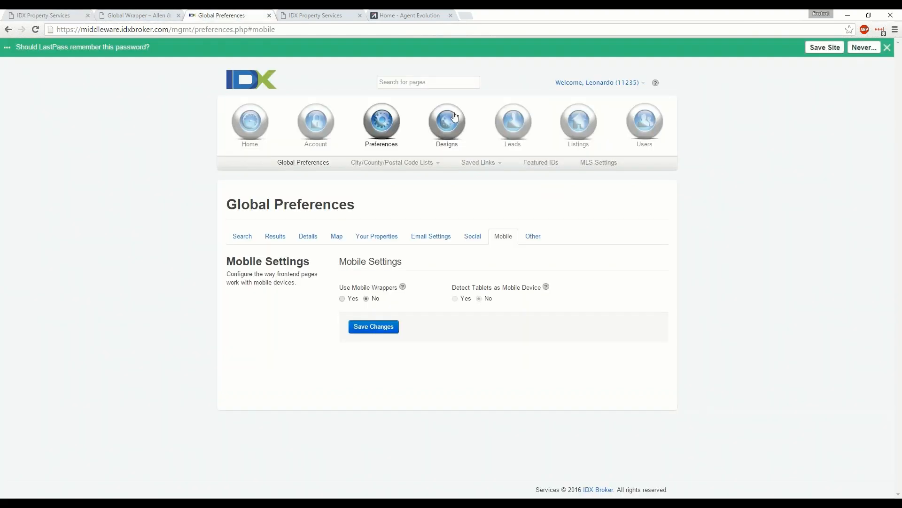
mouse_move(455, 116)
left_click(343, 164)
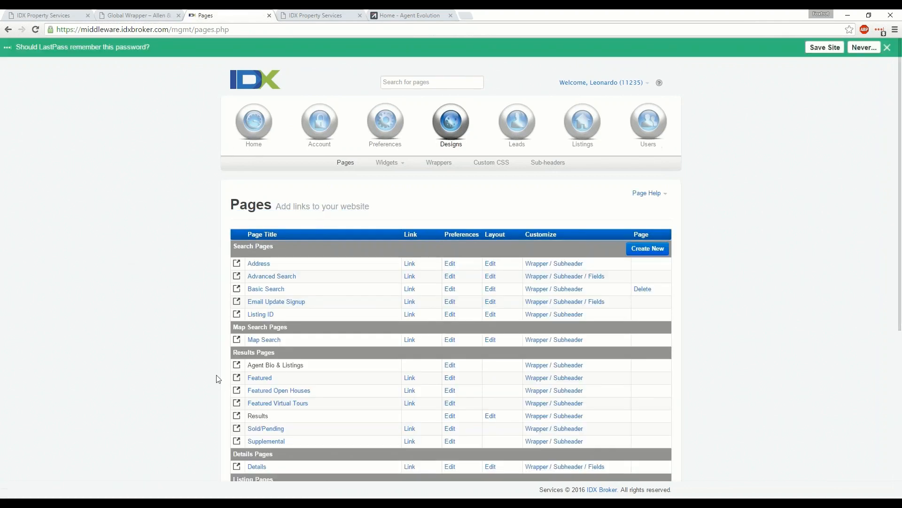
scroll(330, 375, "down", 4)
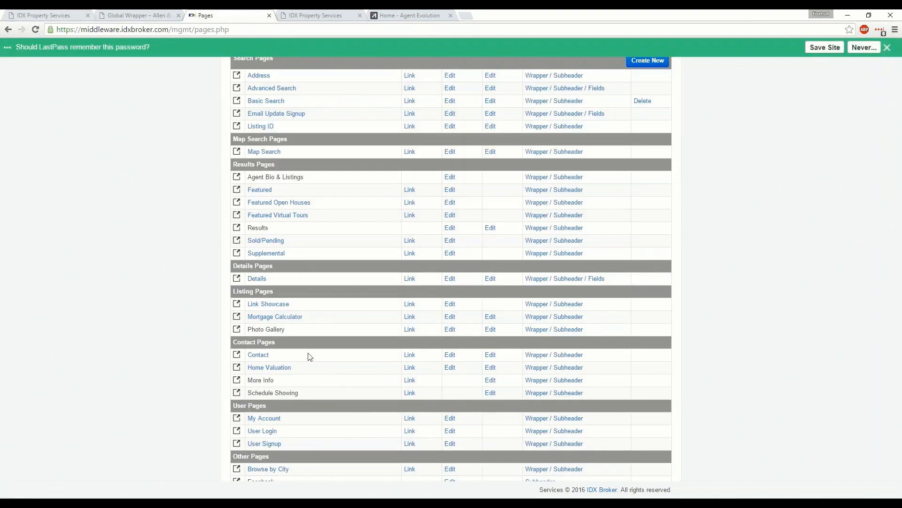
left_click(490, 354)
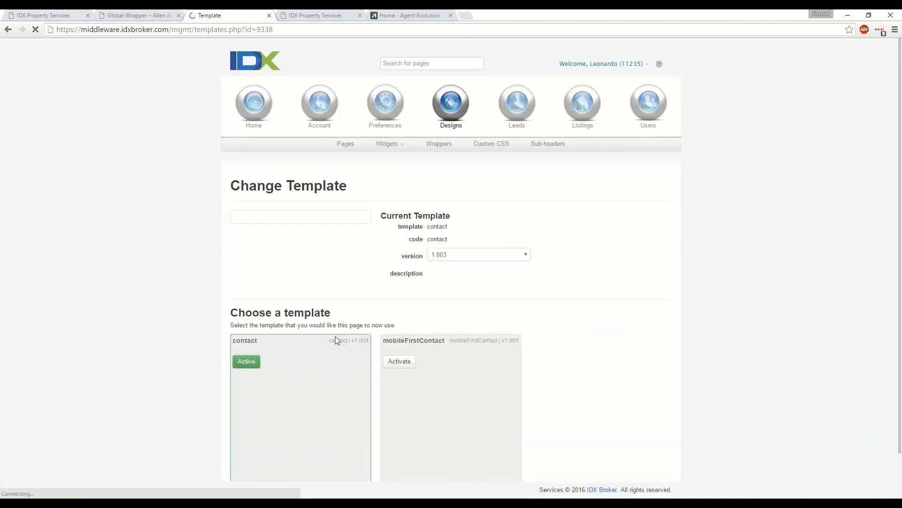
scroll(514, 423, "down", 2)
left_click(400, 408)
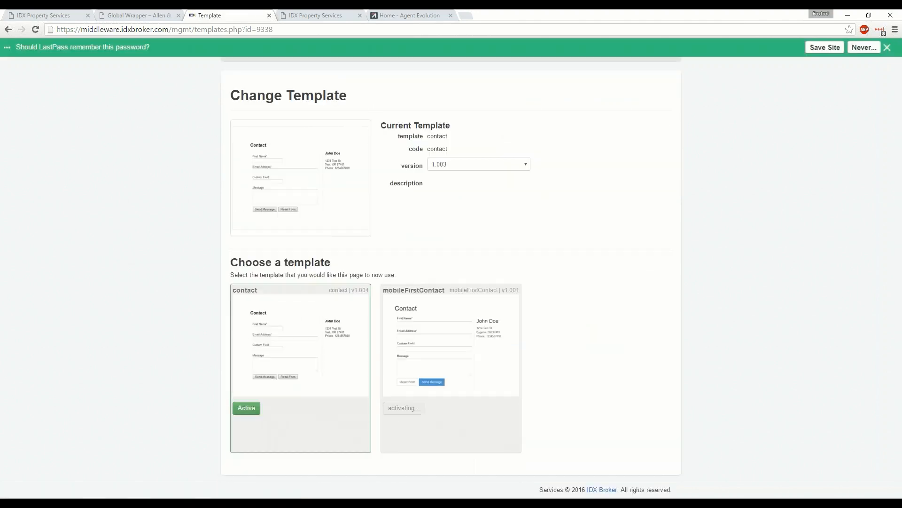
Reload the Contact page in the emulated phone view and widen the emulated screen to about 444 pixels
left_click(58, 16)
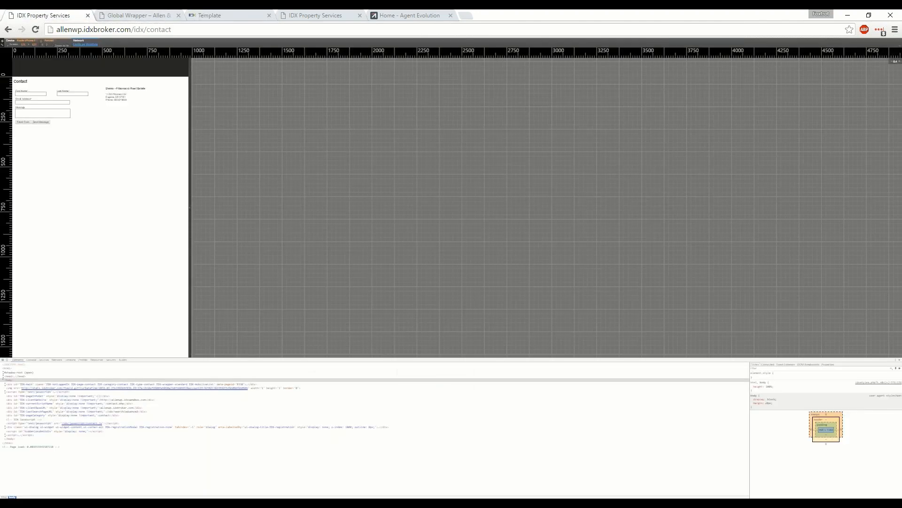
left_click(37, 31)
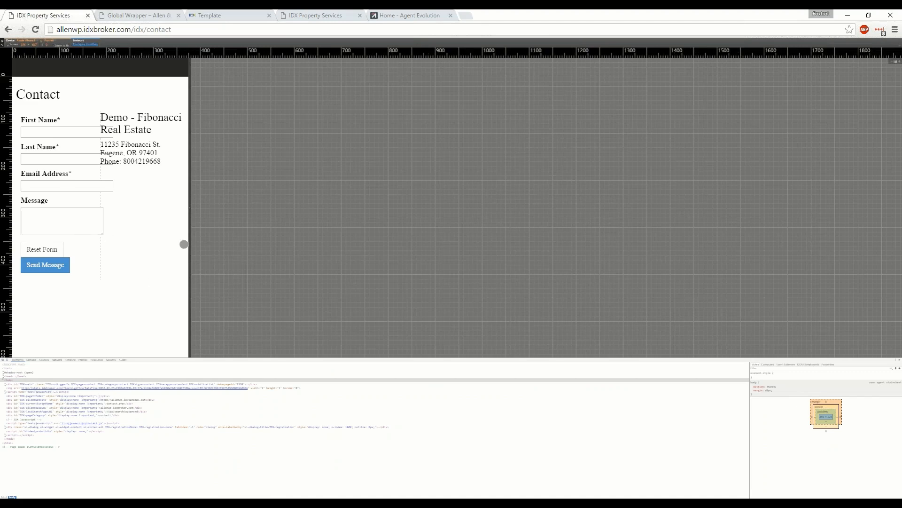
left_click_drag(190, 227, 221, 236)
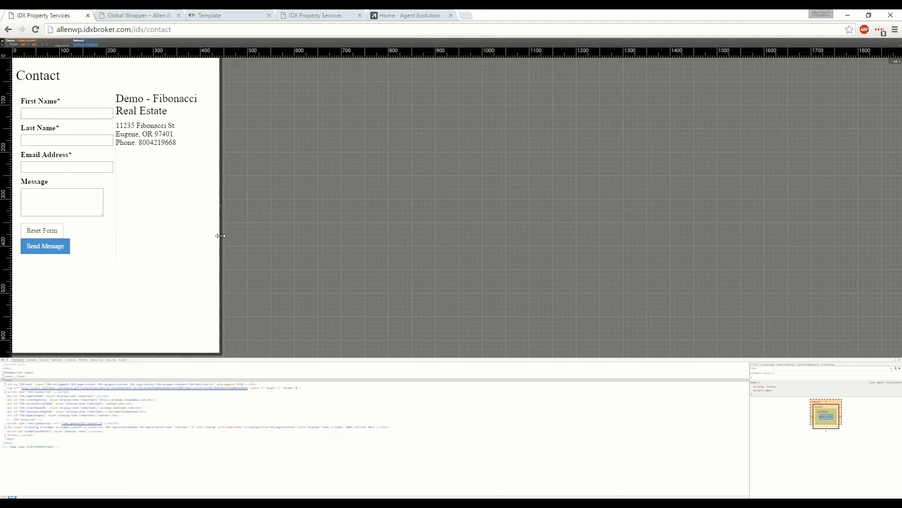
mouse_move(218, 182)
left_mouse_down()
mouse_move(121, 197)
mouse_move(222, 190)
left_mouse_up()
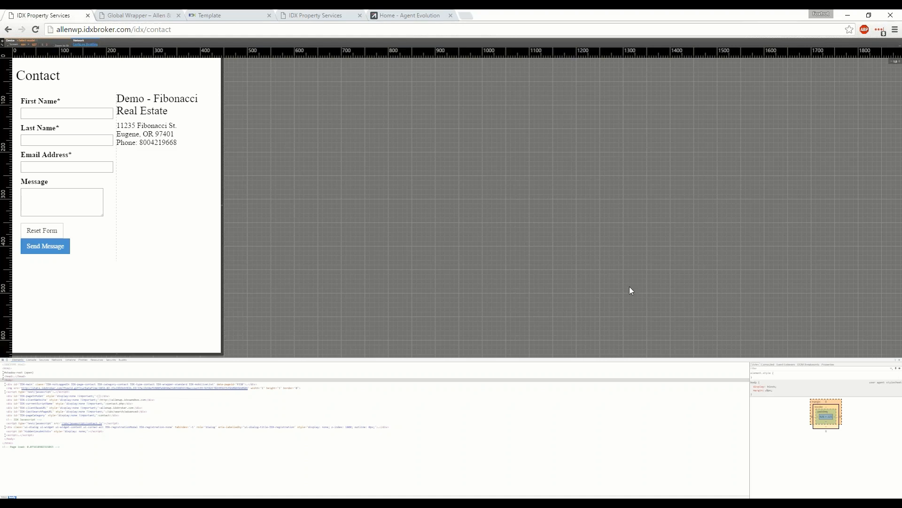
Restore the developer tools' default interface zoom and close them to view the Contact page at desktop width
key("ctrl+0")
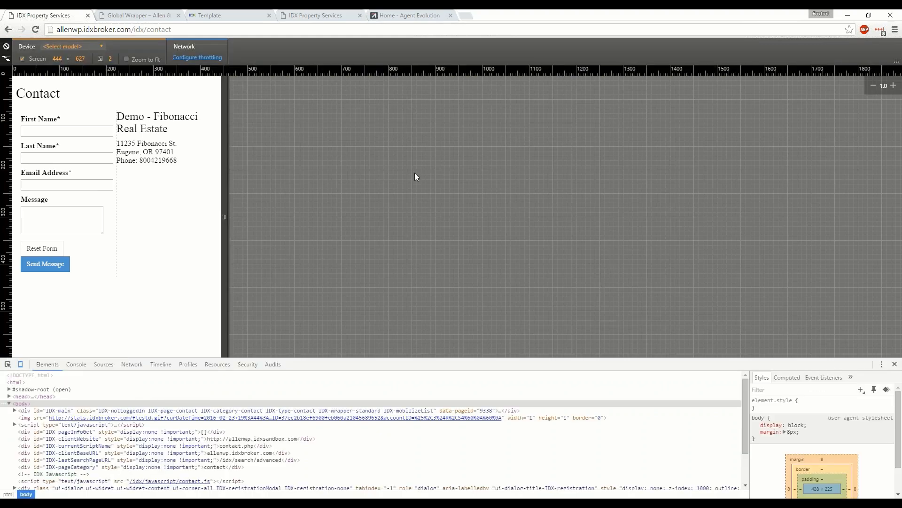
left_click(895, 364)
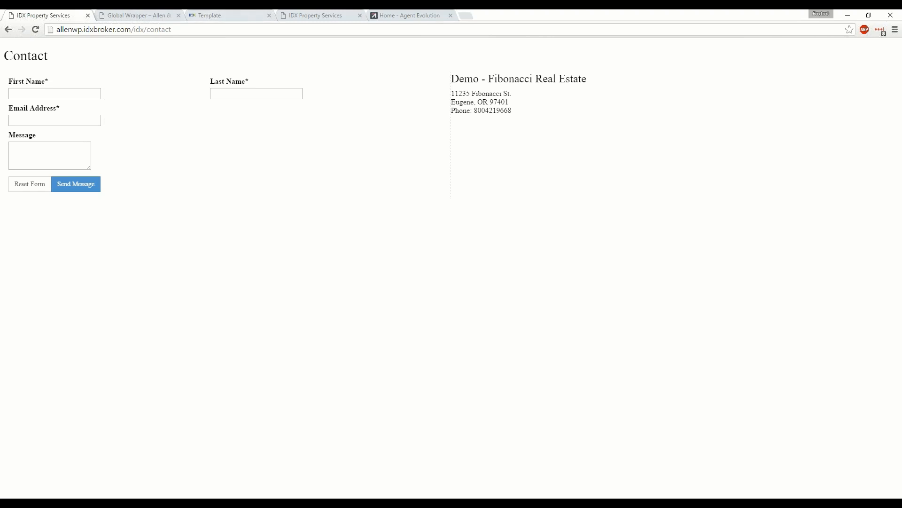
Return to the Contact page's template settings and open the Designs list of IDX pages
left_click(221, 15)
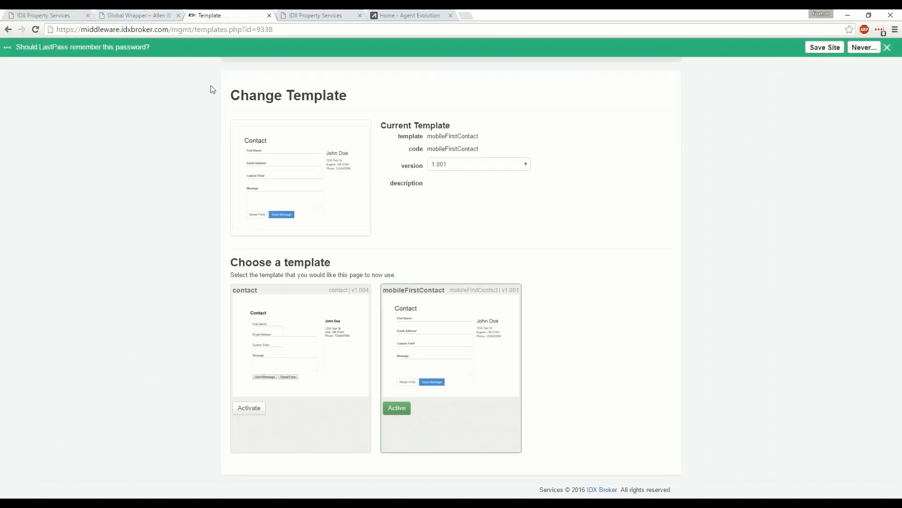
scroll(583, 242, "up", 3)
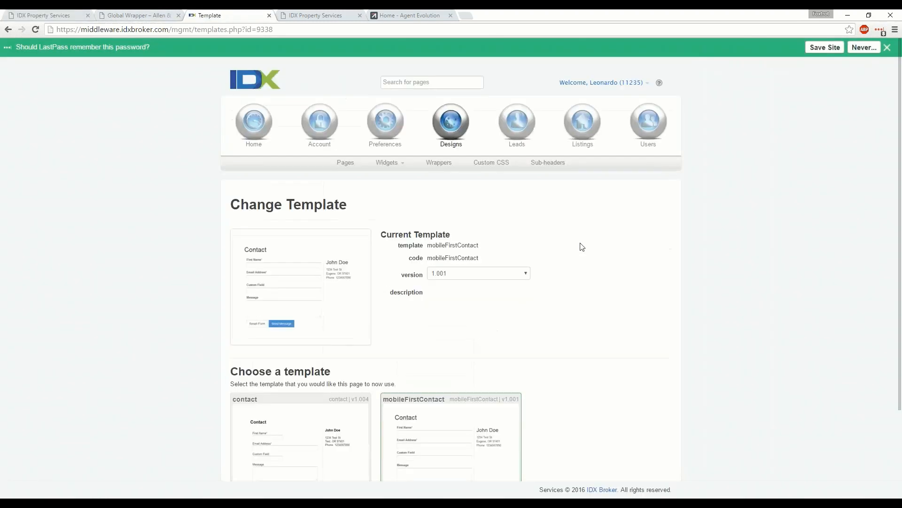
left_click(346, 163)
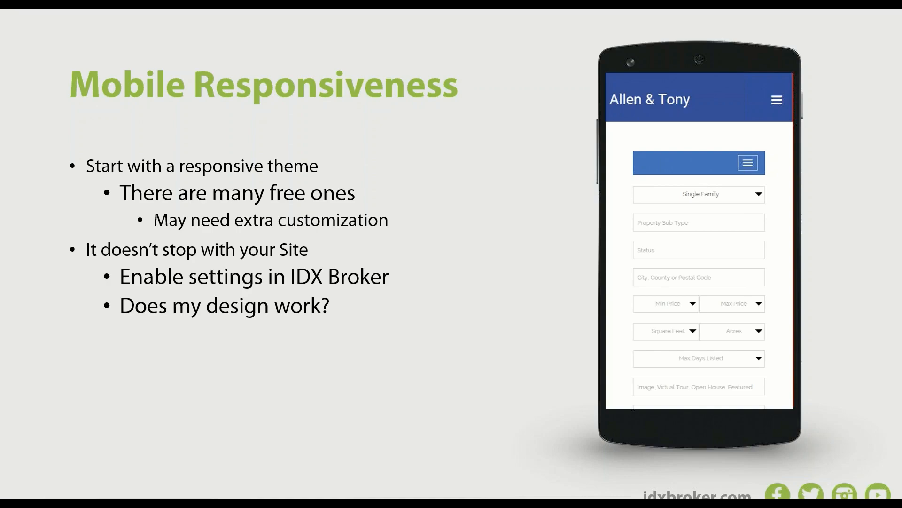
key("Right")
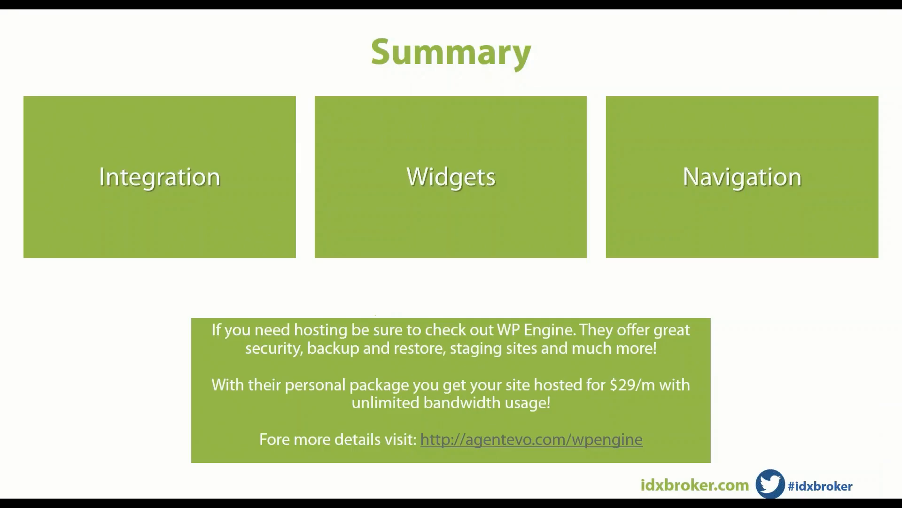